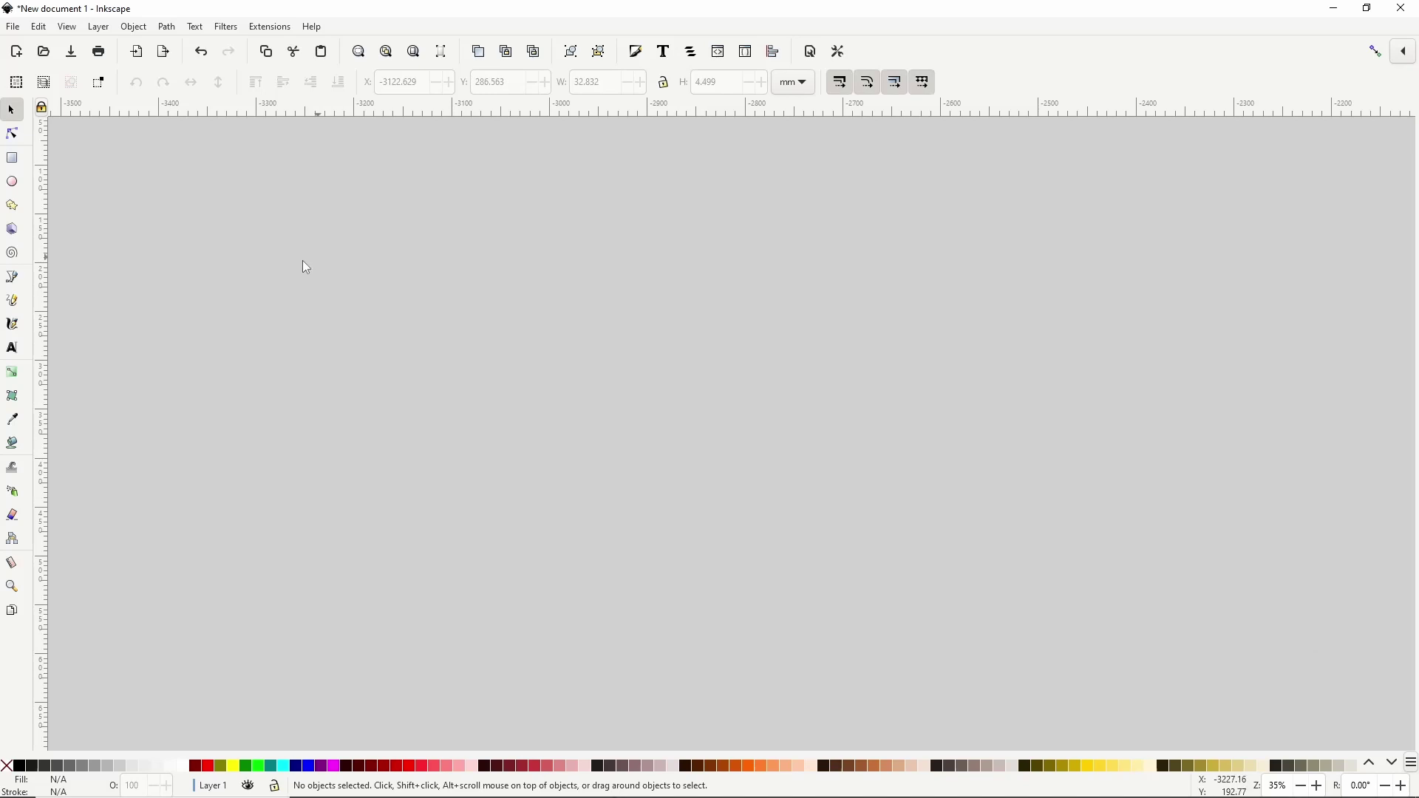
Add the text "WARP TEXT" near the middle of the canvas
click(11, 348)
click(560, 381)
text(Hi)
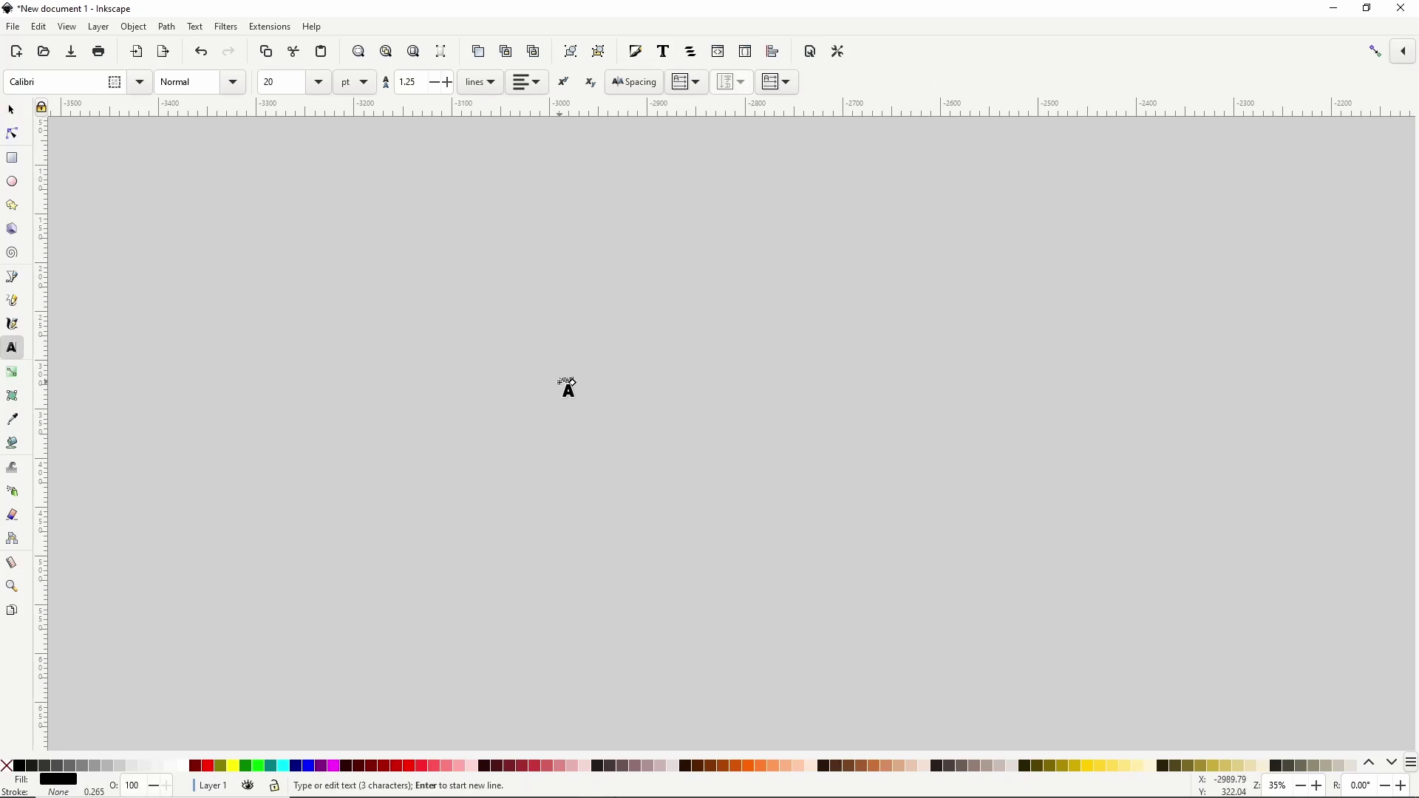
scroll(560, 382, up, 4)
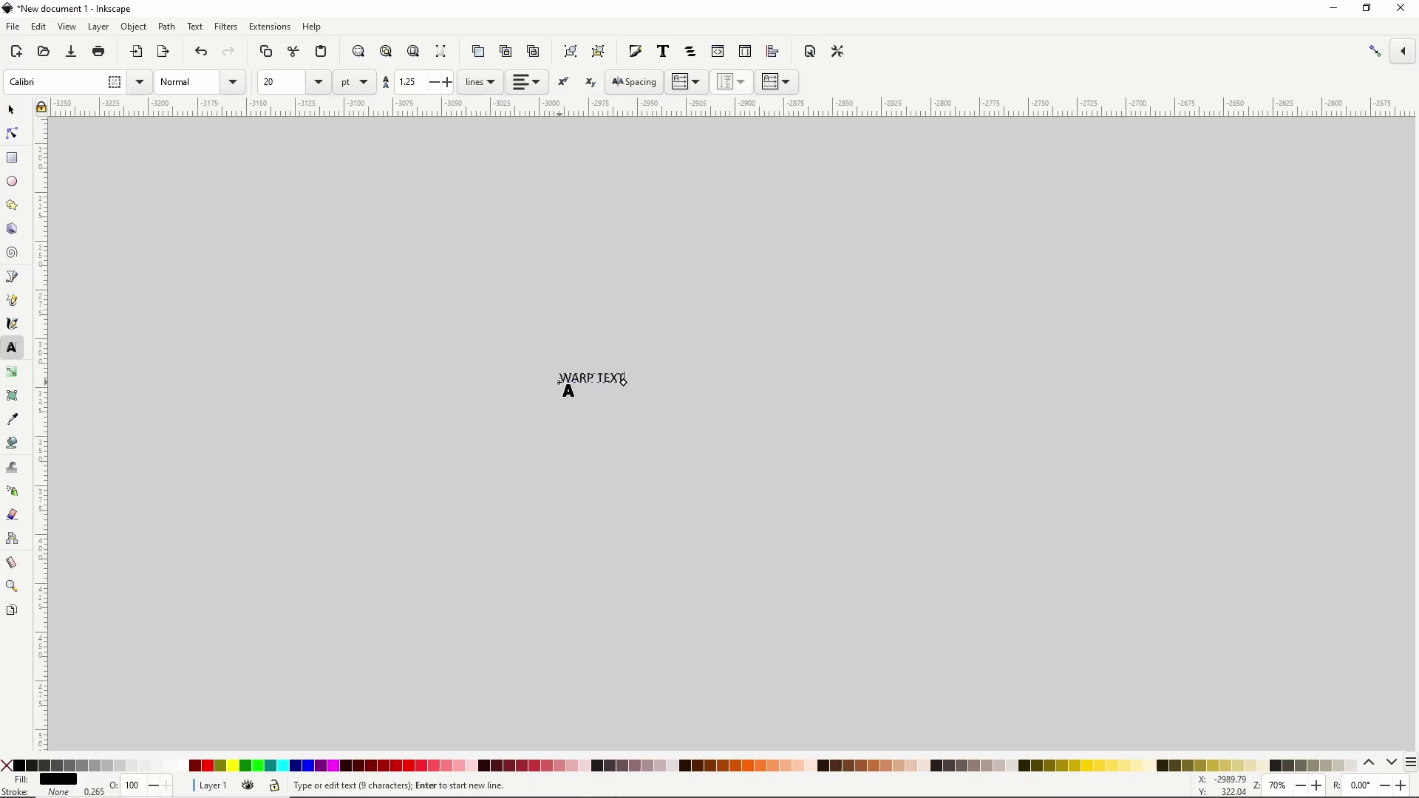
Set the text's font to Roboto in the Bold style
click(140, 82)
scroll(136, 426, down, 10)
scroll(122, 453, down, 5)
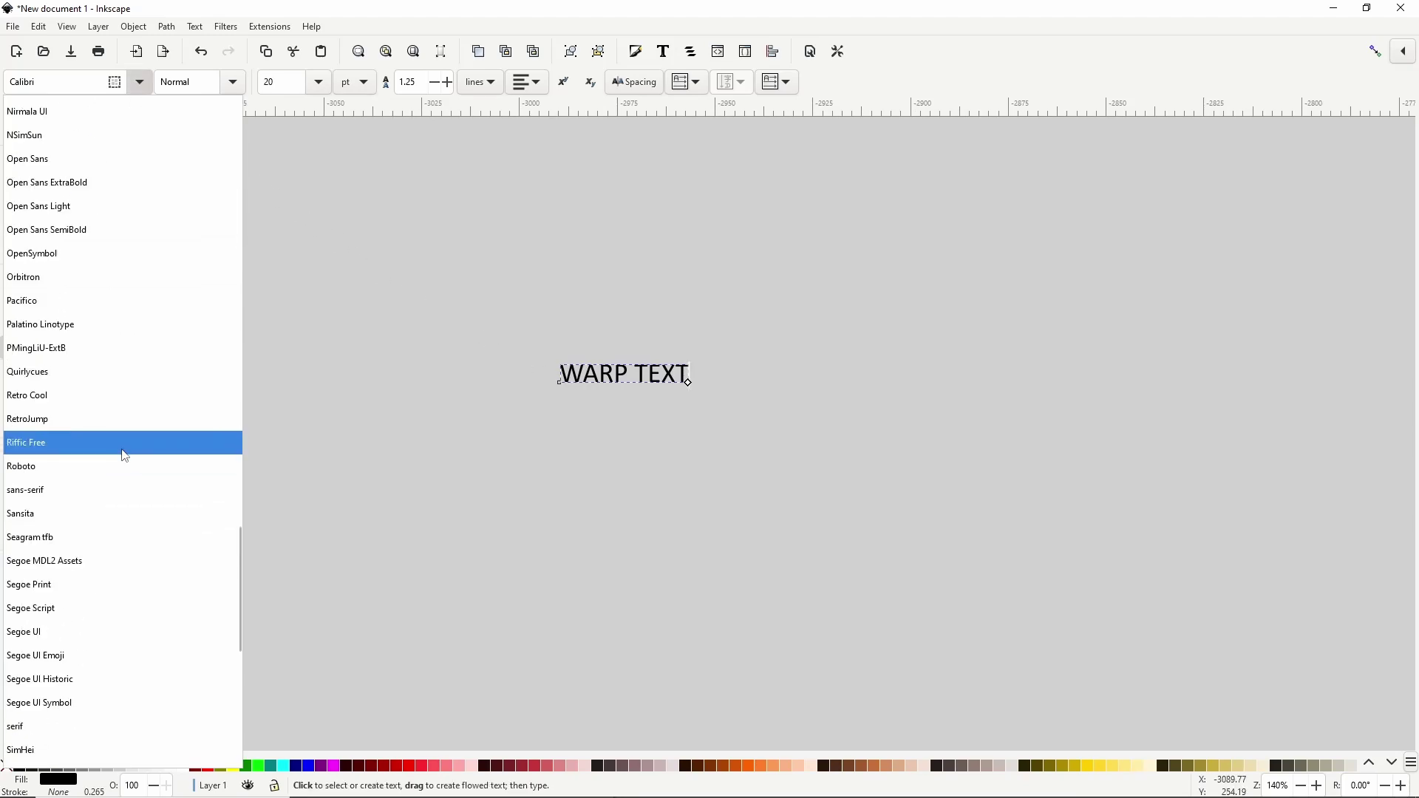
click(123, 461)
click(230, 85)
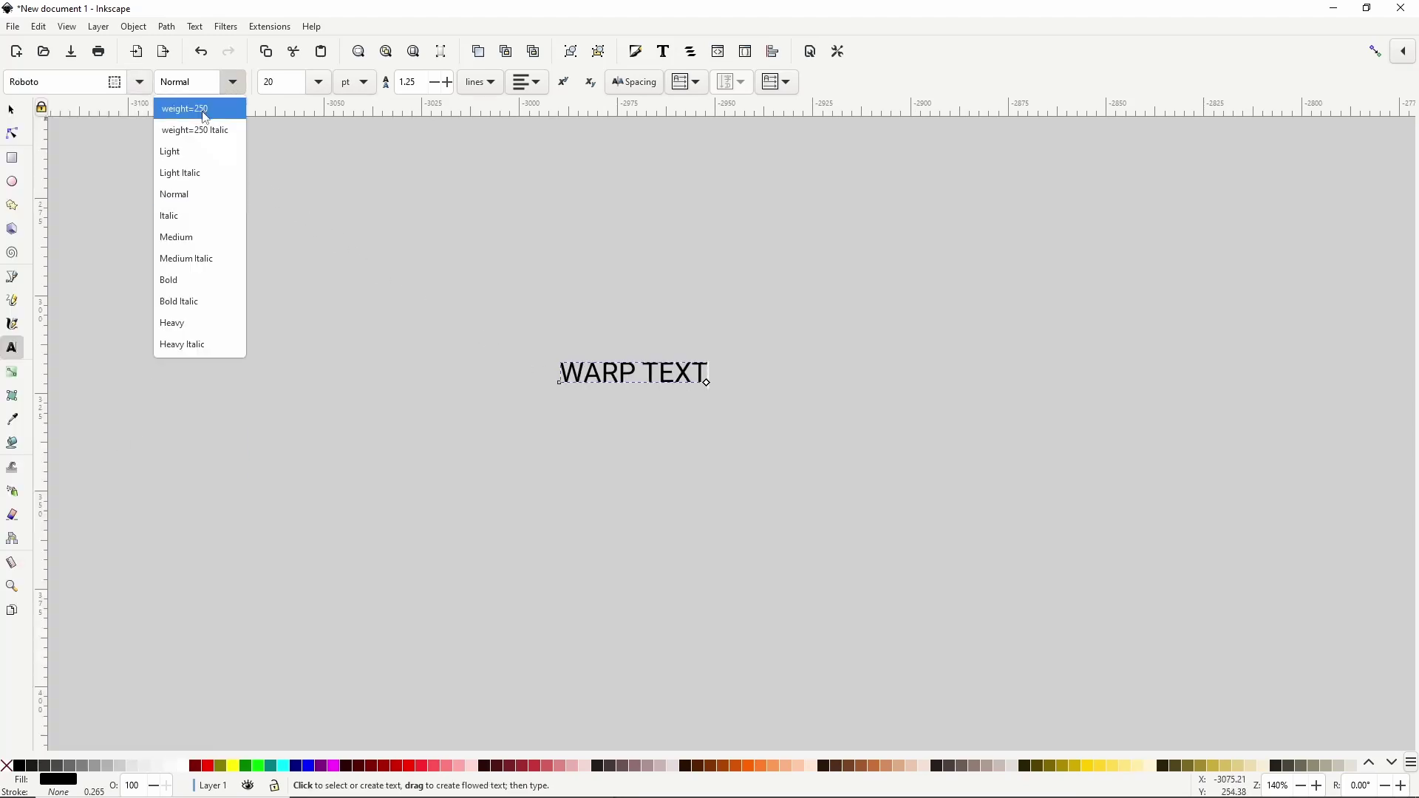
click(192, 282)
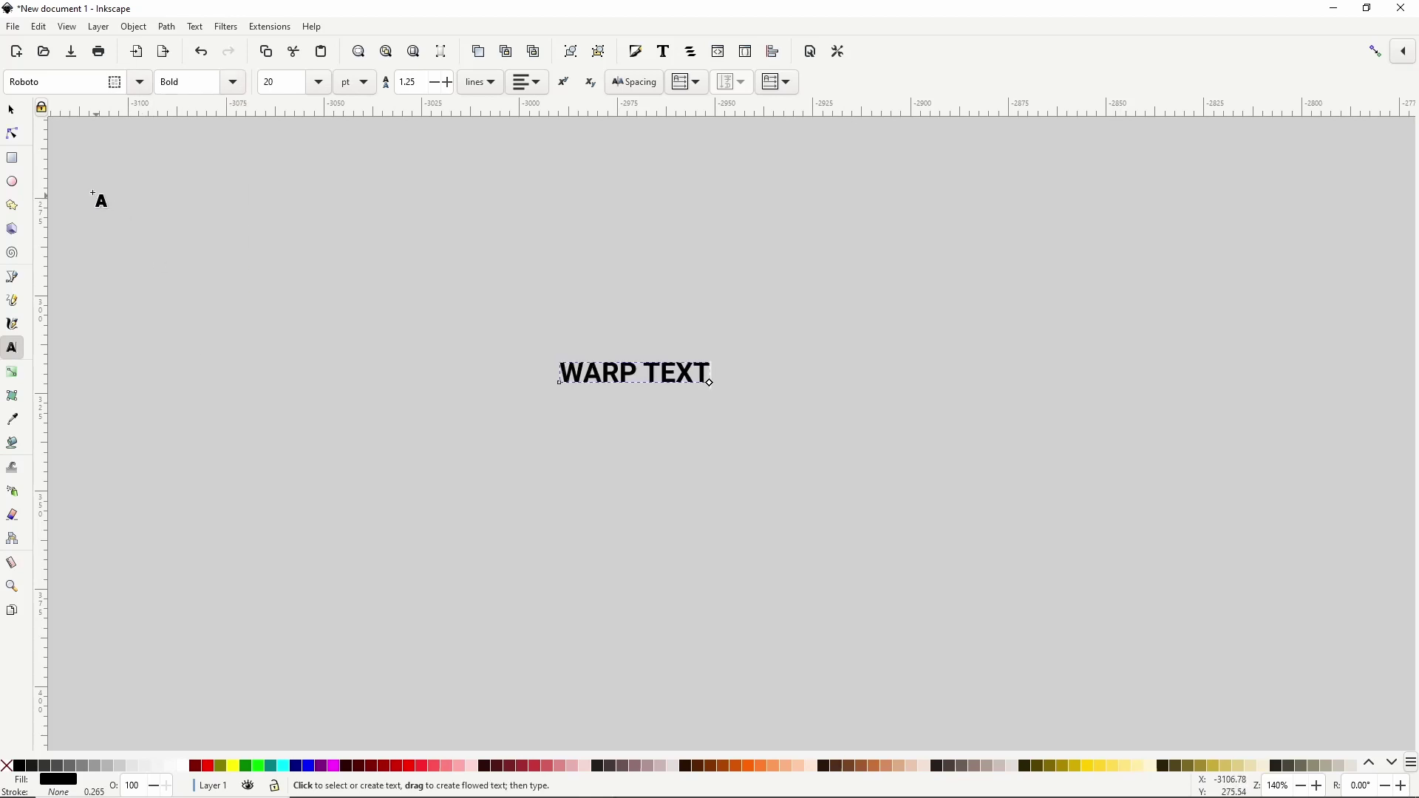
Enlarge the text proportionally to about 71 mm wide and convert it to paths
click(11, 110)
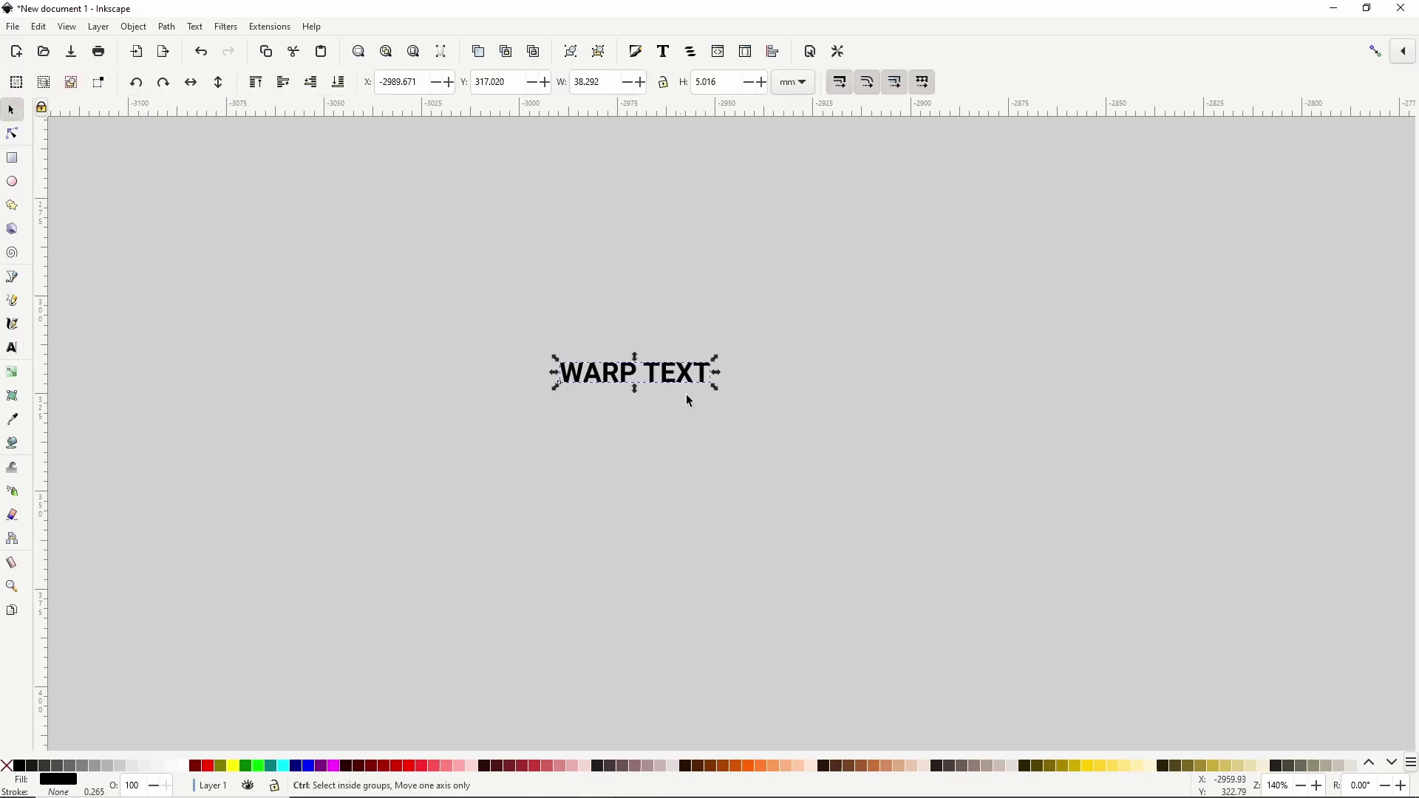
drag(716, 387, 840, 439)
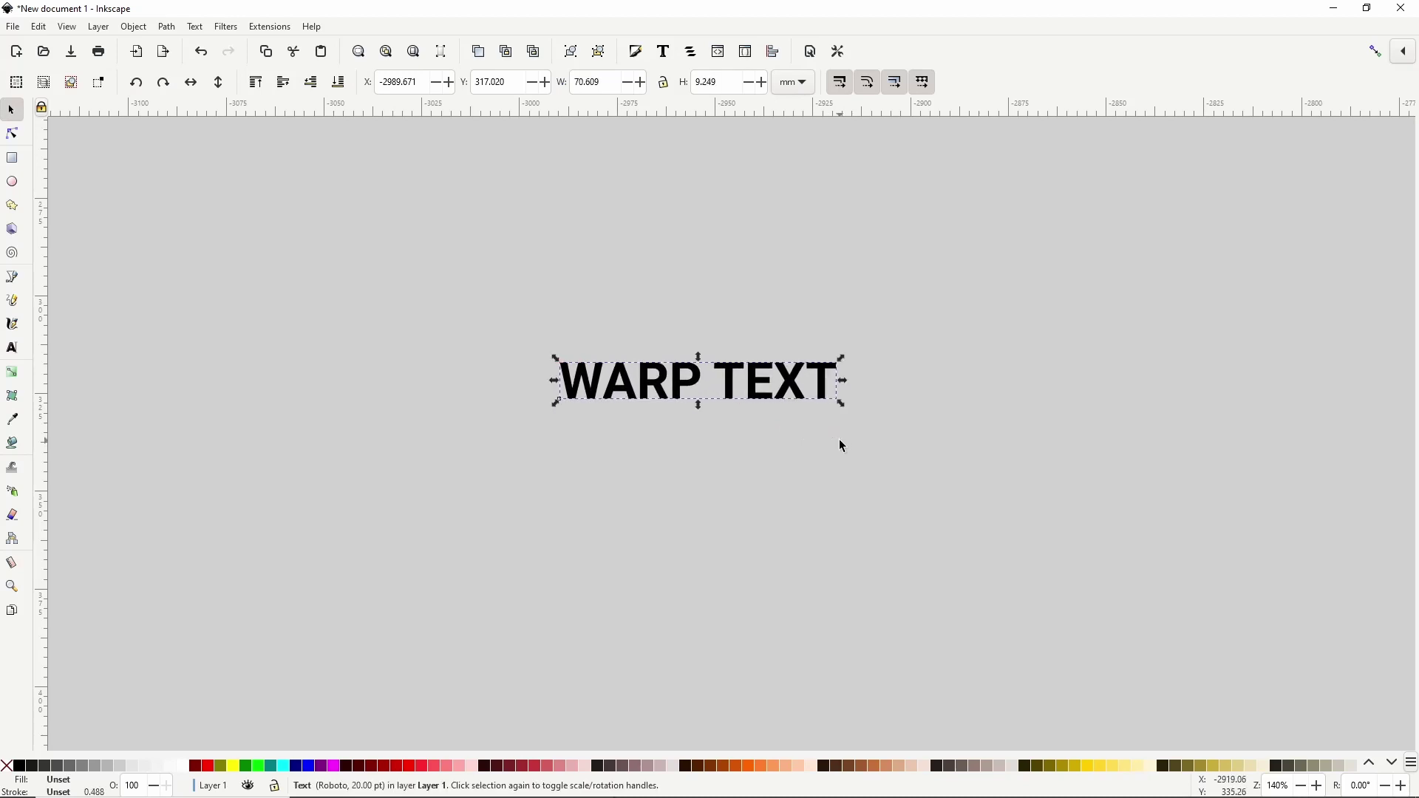
click(167, 27)
click(181, 44)
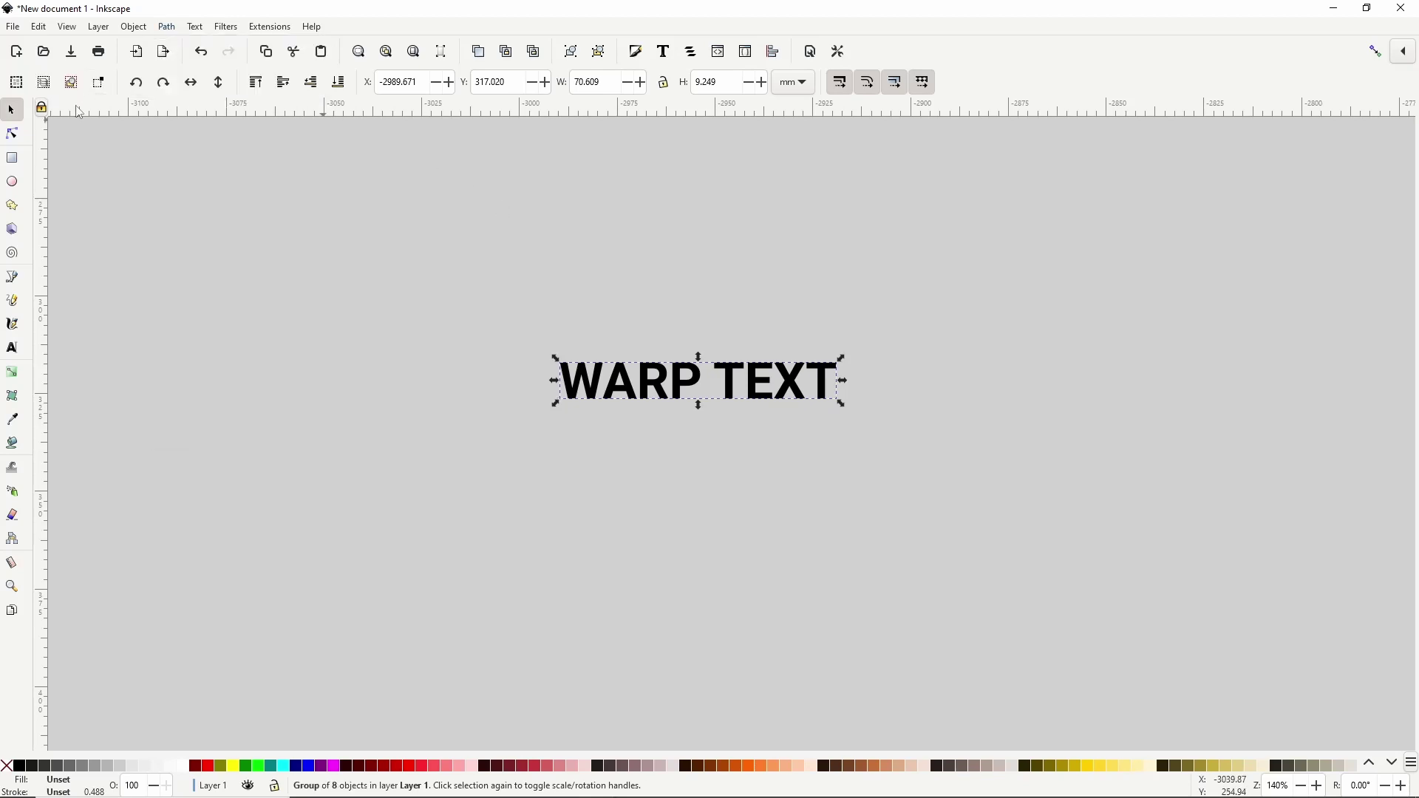
Draw a rectangle about 7.7 by 6 mm just below the letter W and fill it with medium gray
click(13, 158)
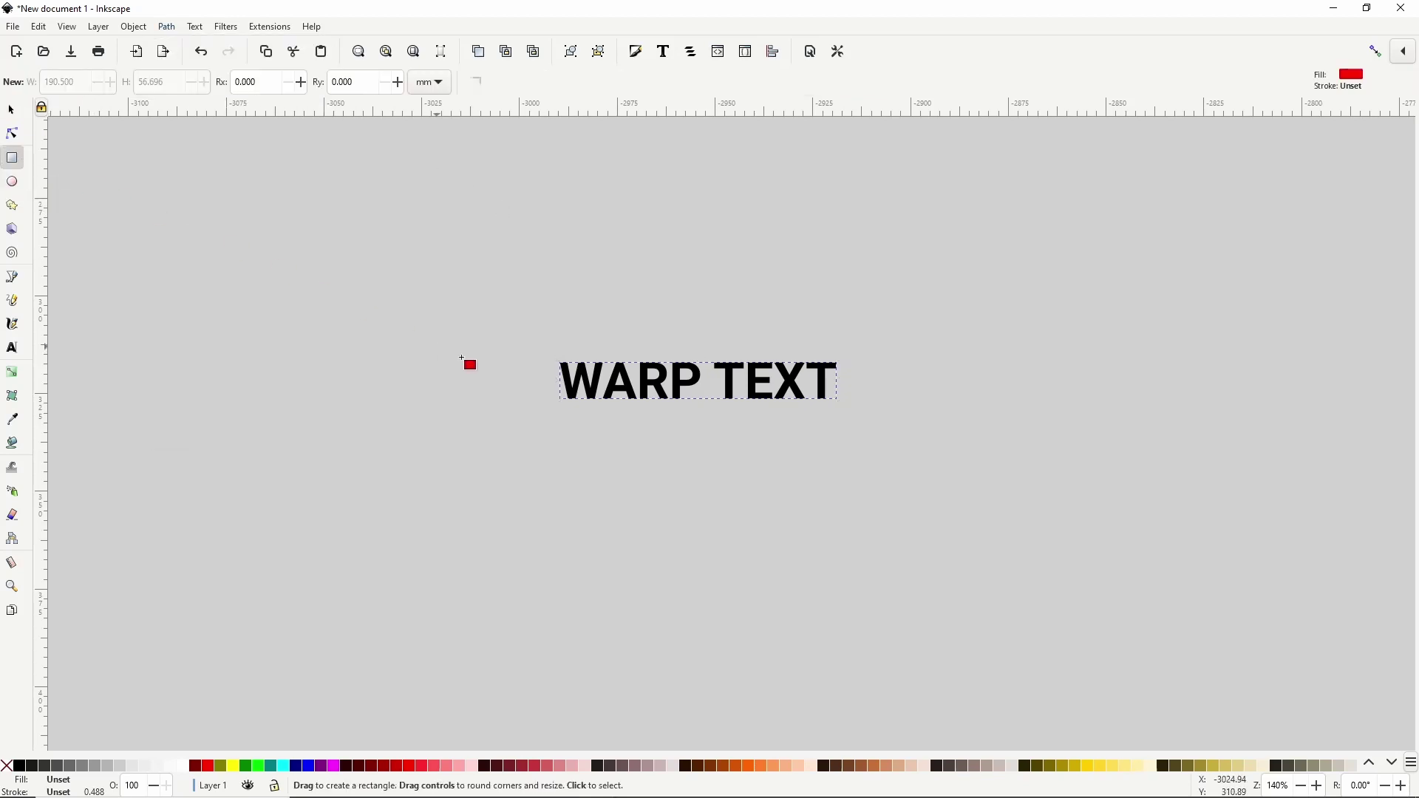
drag(562, 413, 595, 436)
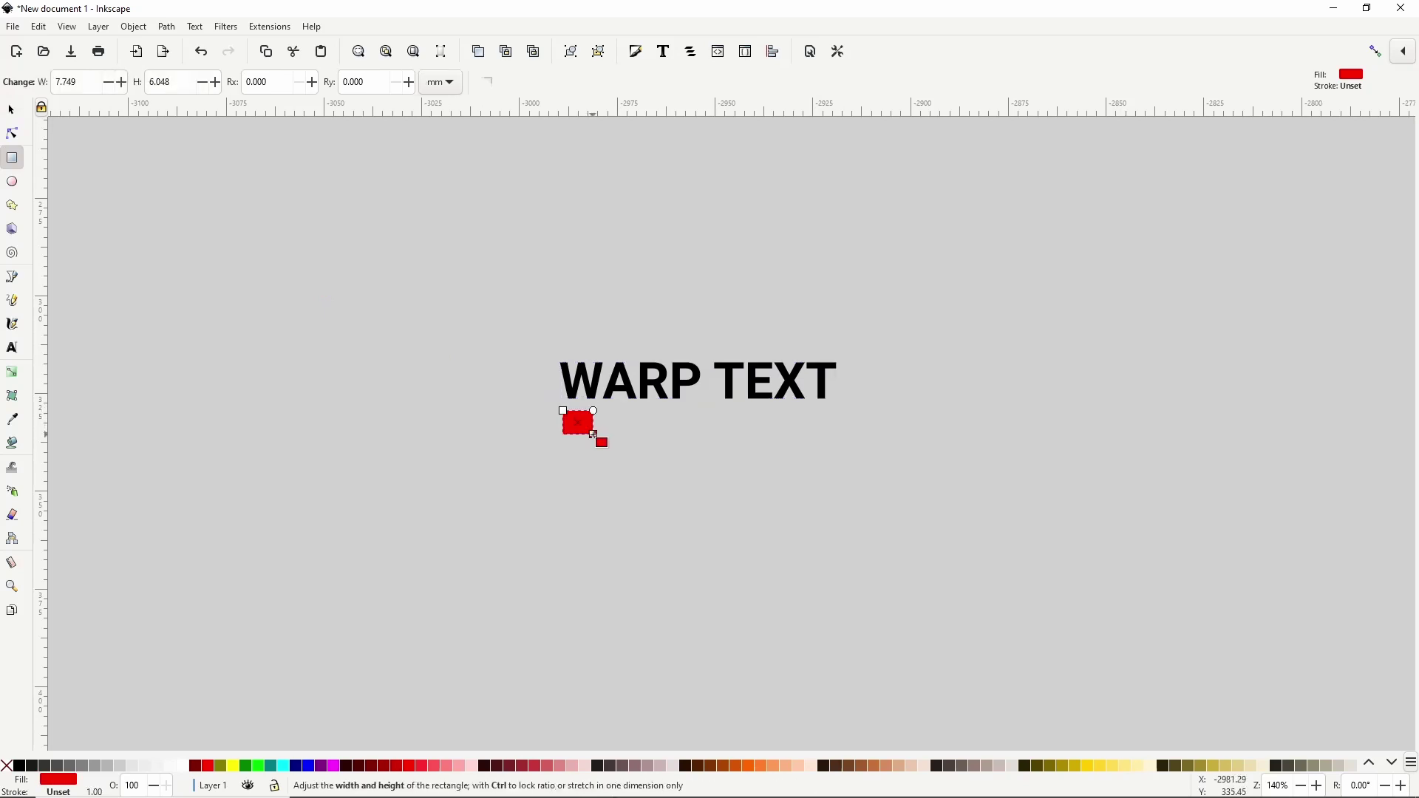
click(88, 768)
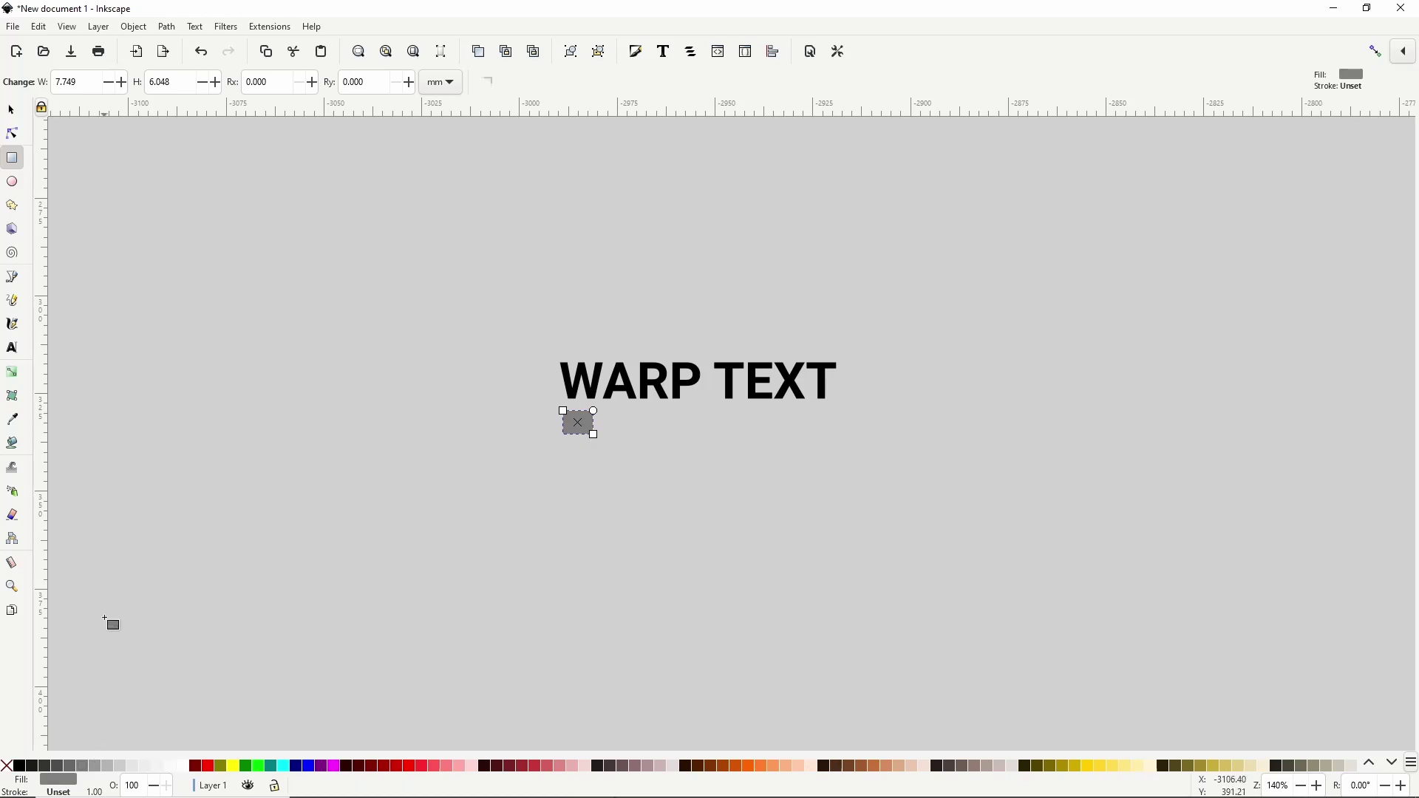
Duplicate the gray rectangle across the width of the text to form a row of seven below it
click(16, 117)
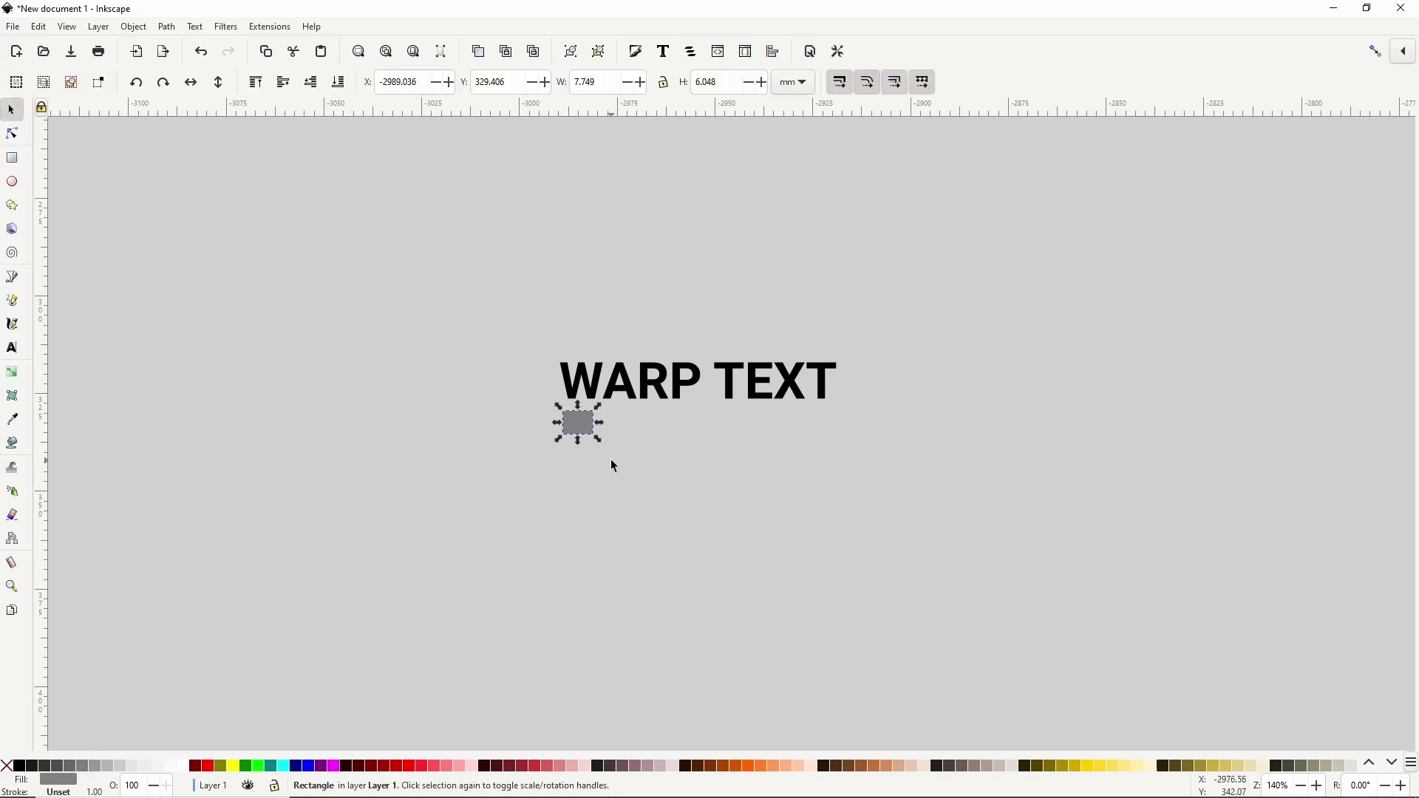
key(ctrl+d)
drag(582, 423, 673, 439)
key(ctrl+d)
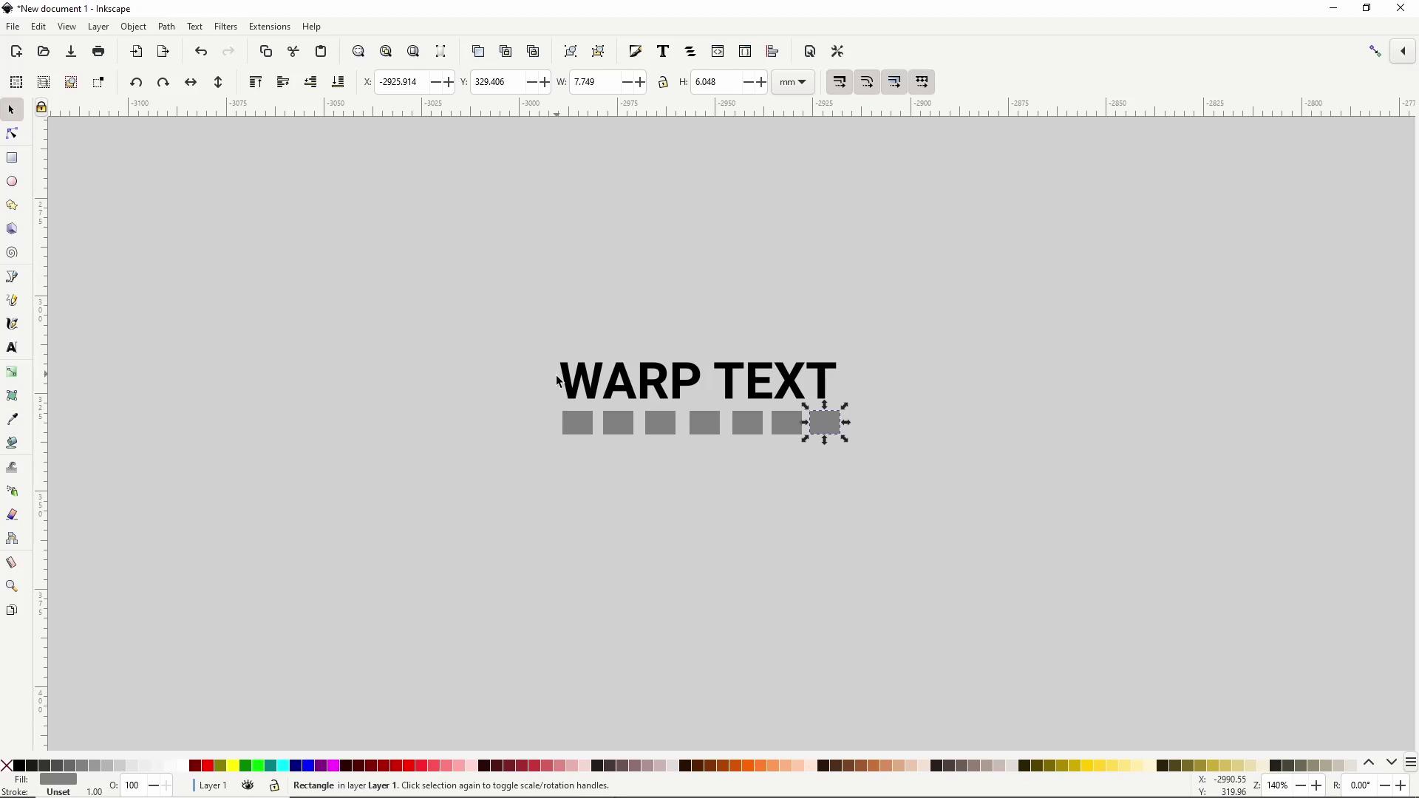
Align the first rectangle to the text's left edge and the last rectangle to its right edge, relative to the last selected object
click(573, 427)
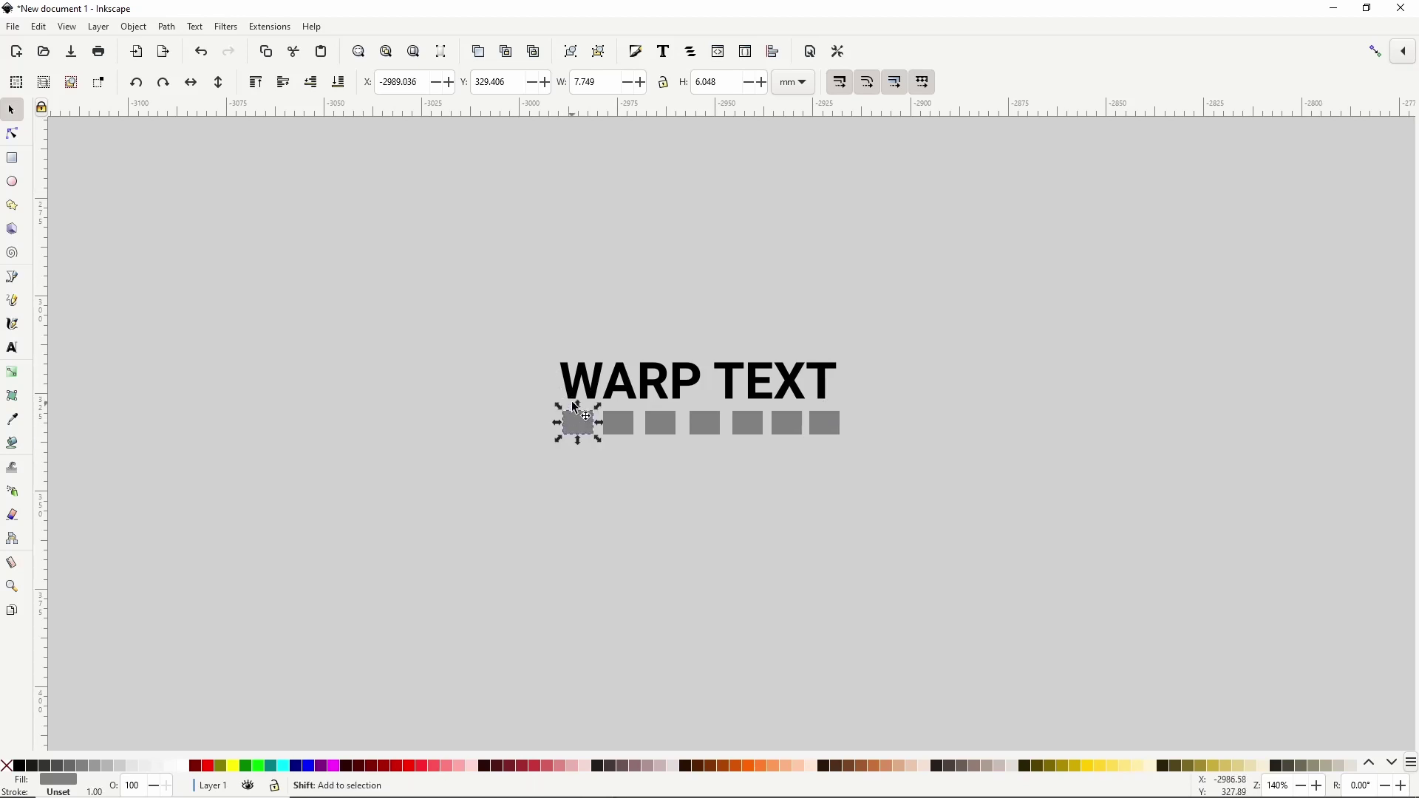
shift+click(579, 394)
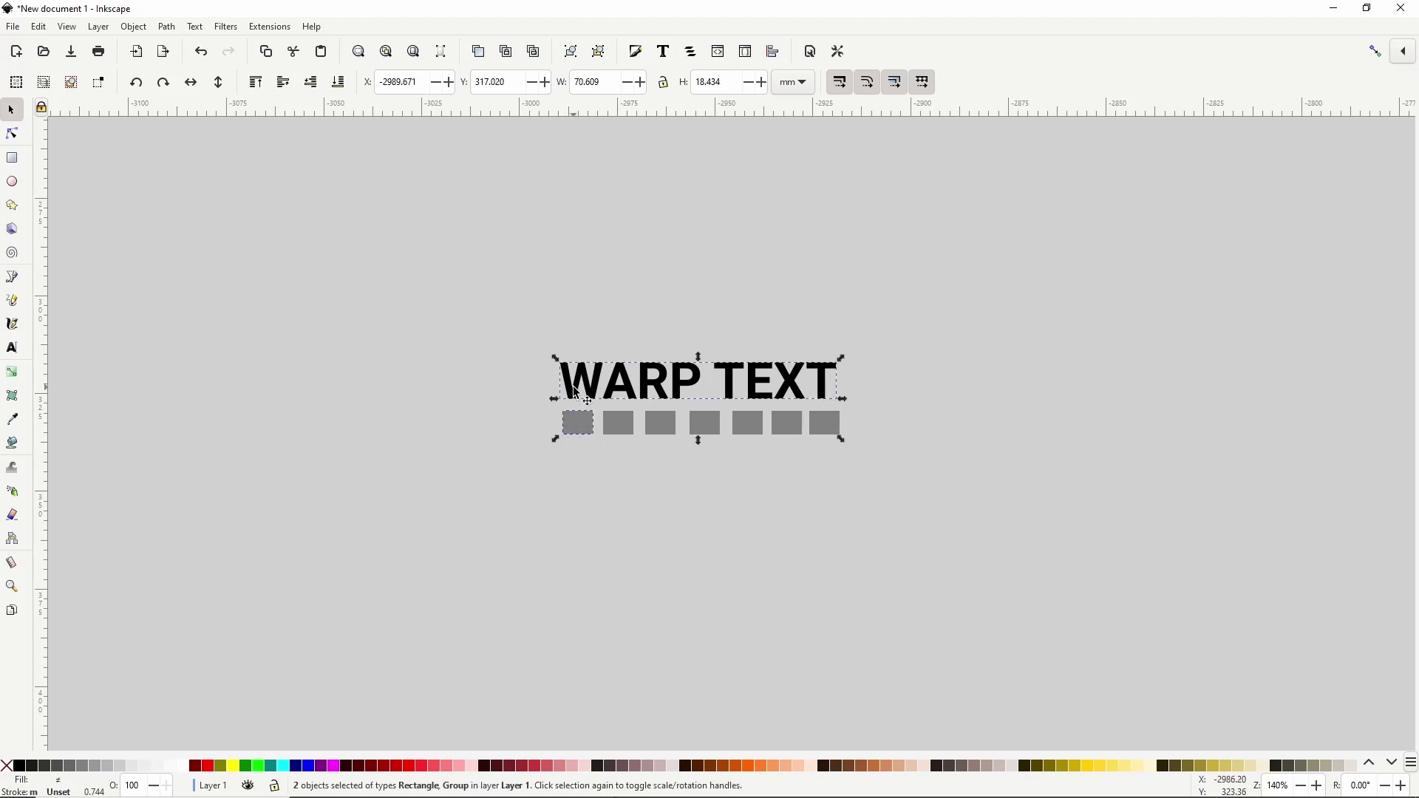
click(773, 52)
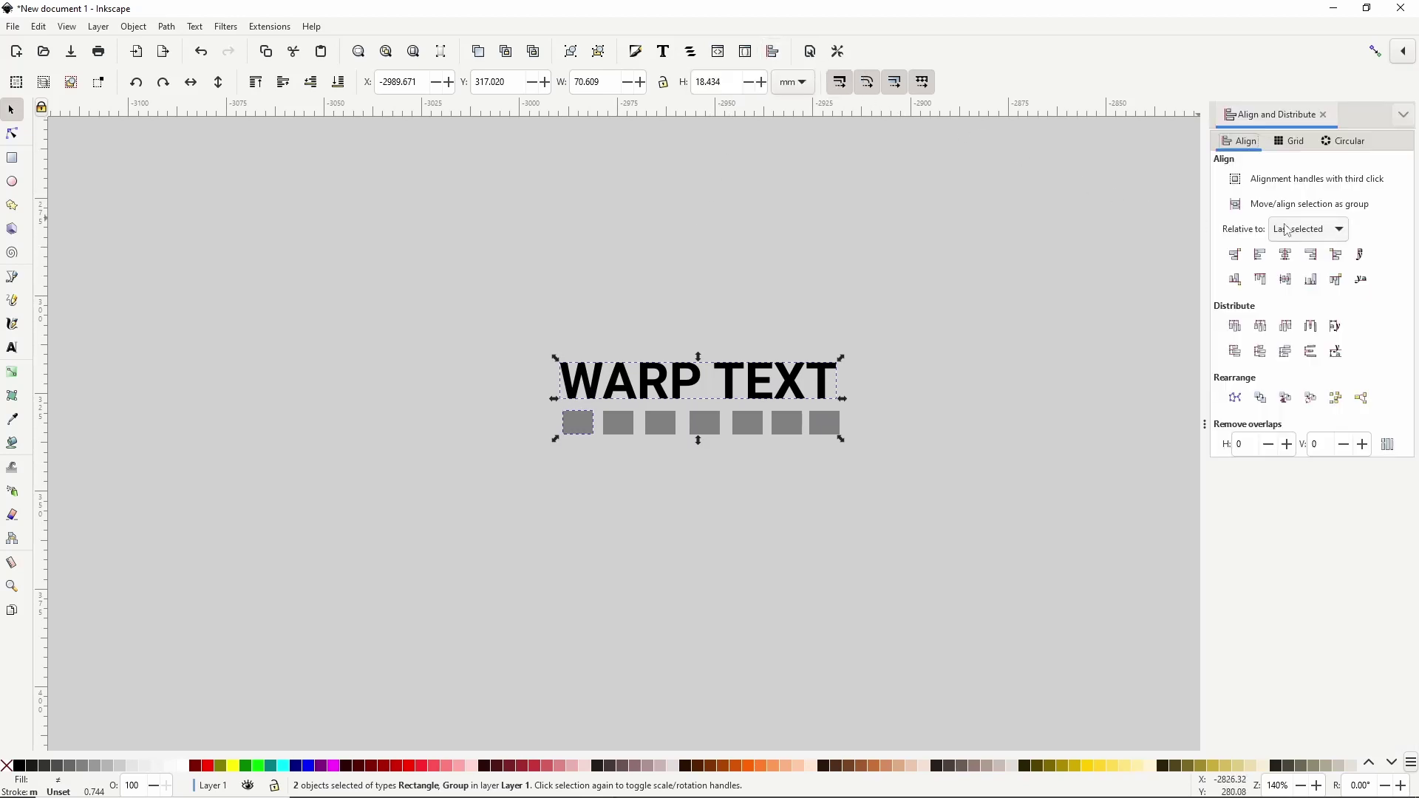
click(1271, 261)
click(827, 423)
shift+click(831, 392)
click(1312, 259)
Distribute the seven rectangles with equal horizontal gaps and group them with the text, placed at the upper left of the canvas
drag(870, 475, 500, 393)
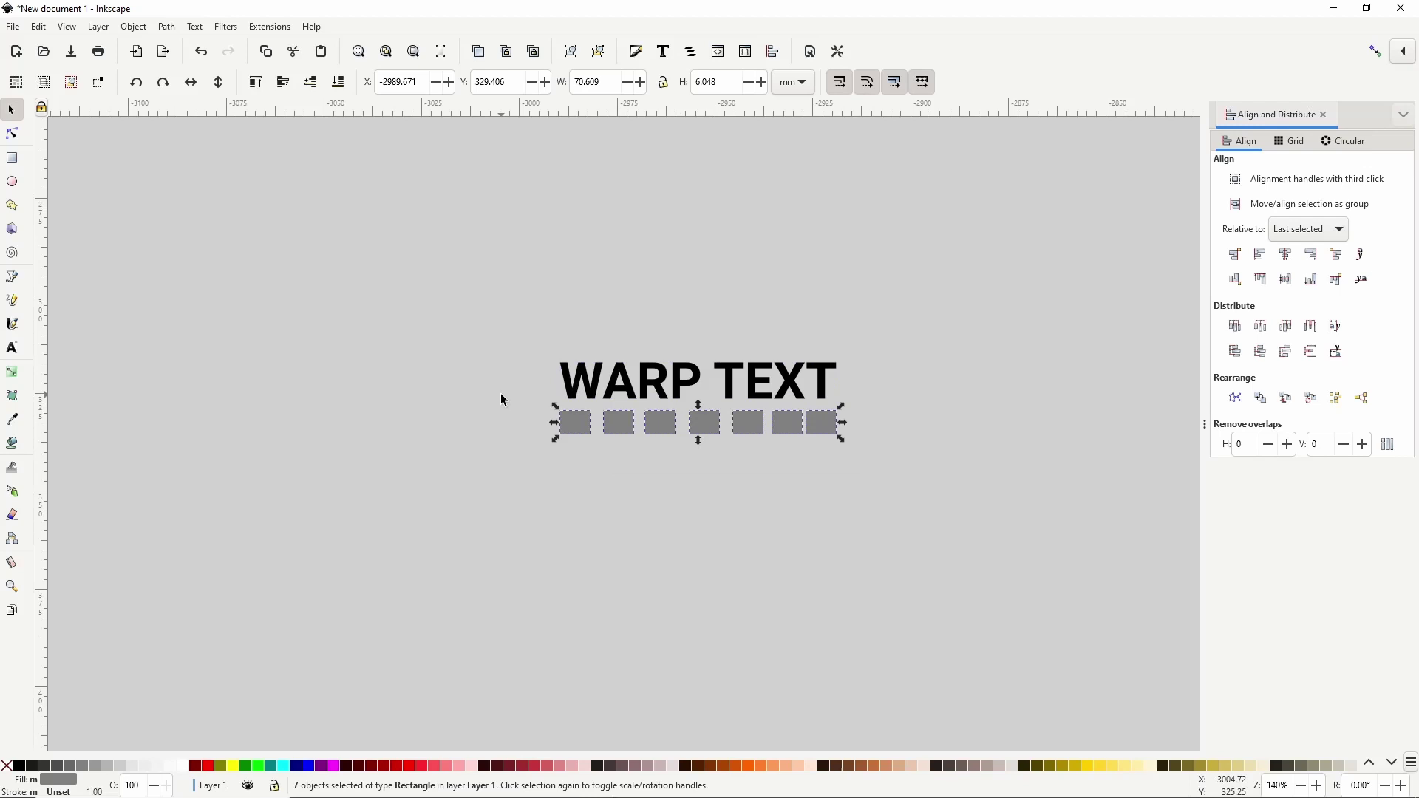
click(1311, 337)
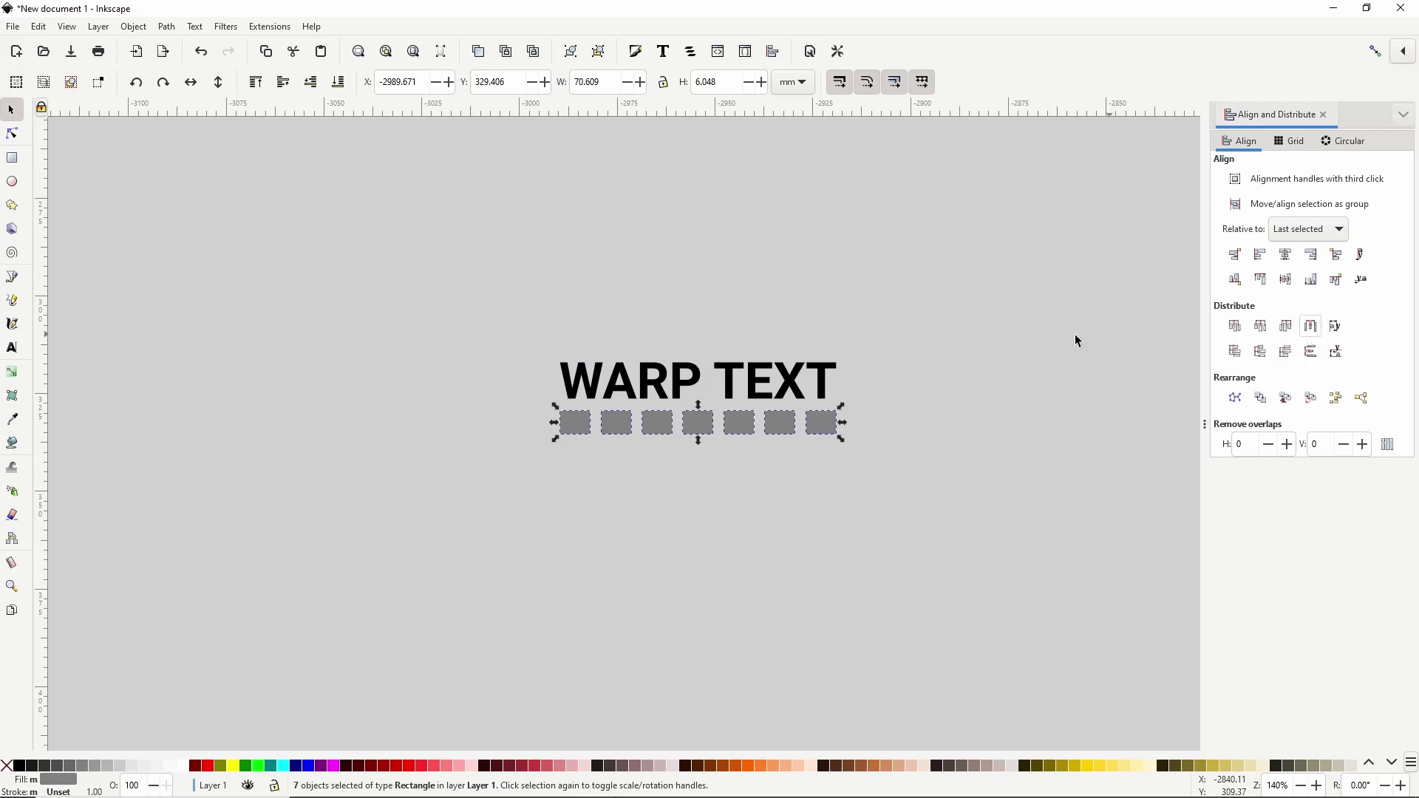
shift+click(829, 381)
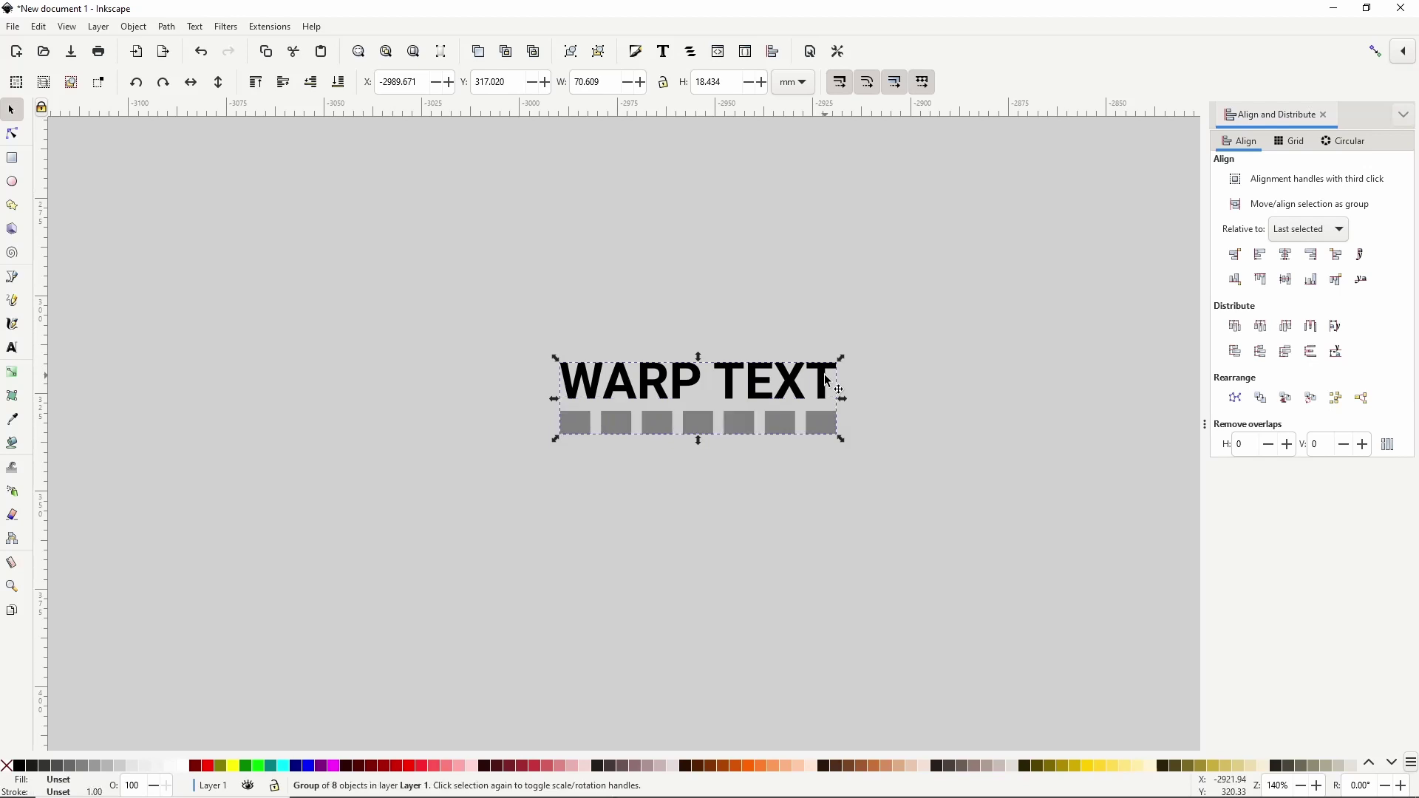
drag(683, 388, 284, 237)
Draw an ellipse about 130 by 50 mm in the open area beside the text group and fill it red
click(12, 181)
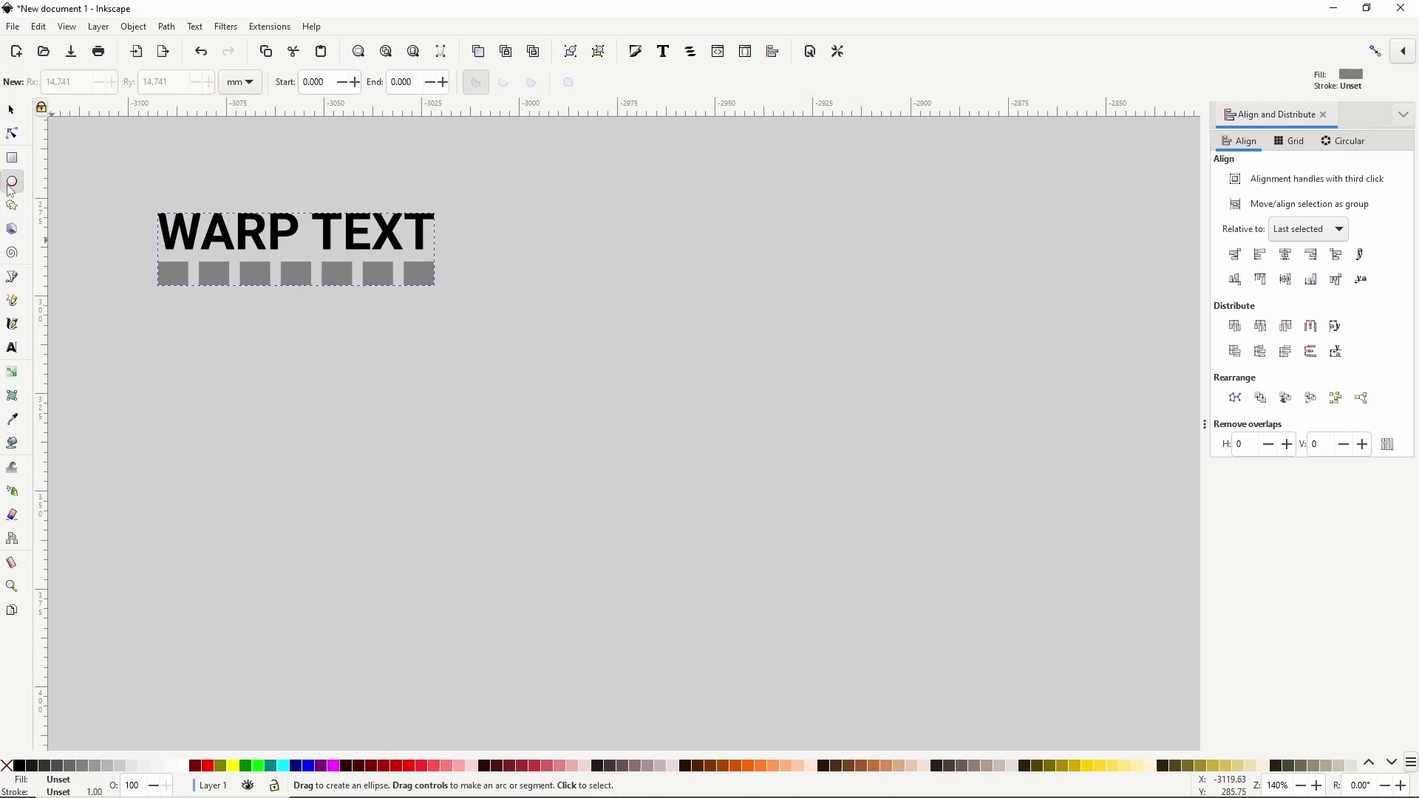
drag(571, 308, 1080, 507)
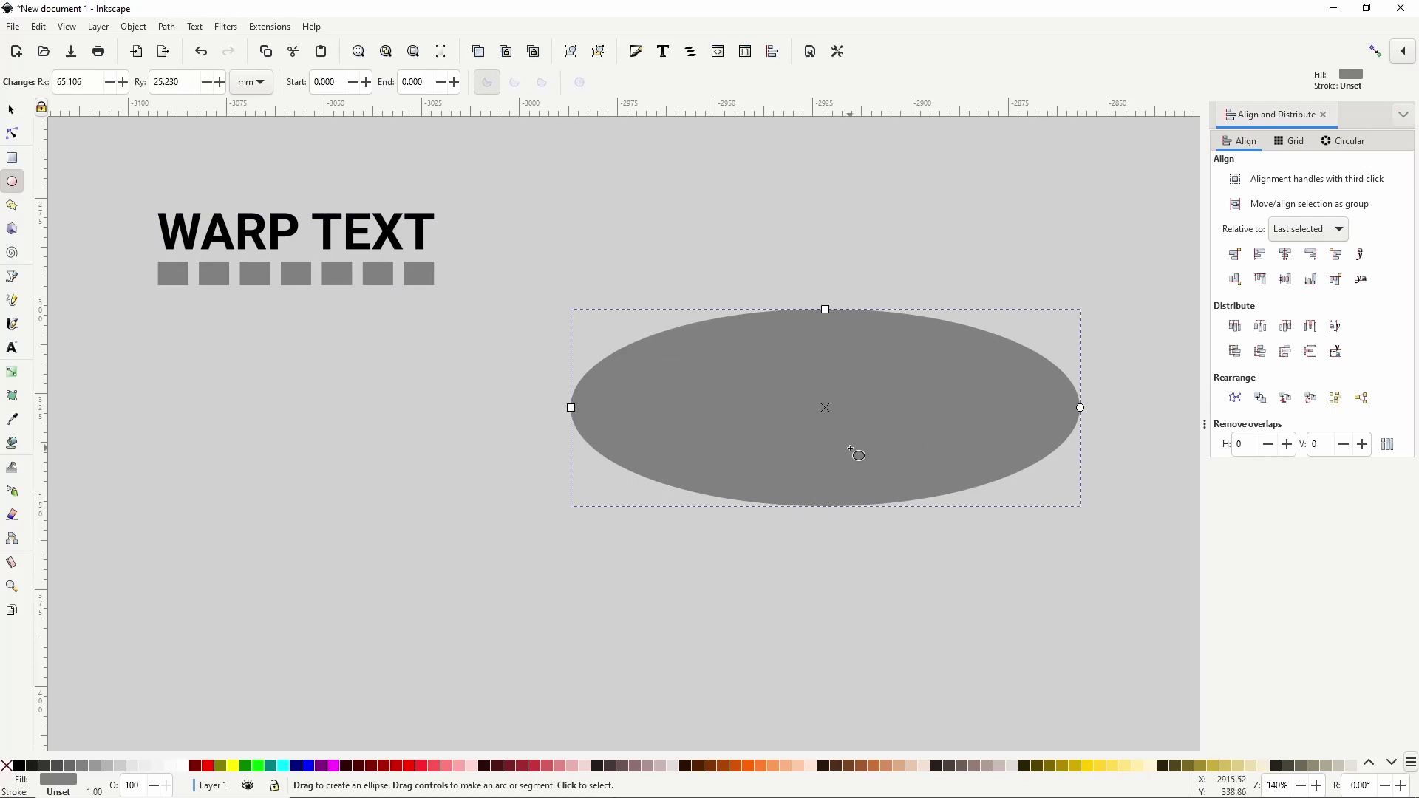
click(211, 770)
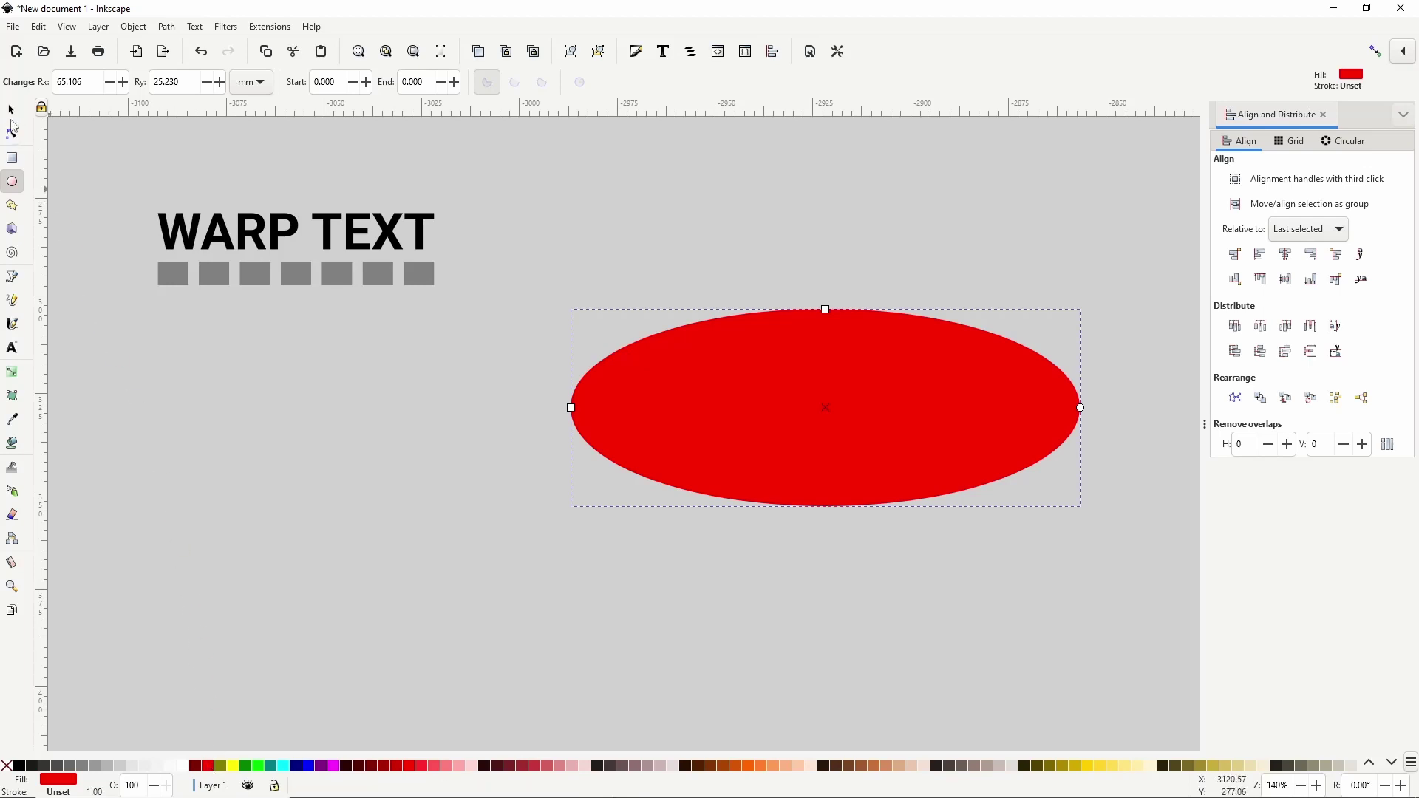
Rotate the red ellipse slightly counterclockwise so that its right end tilts upward
click(11, 110)
click(833, 393)
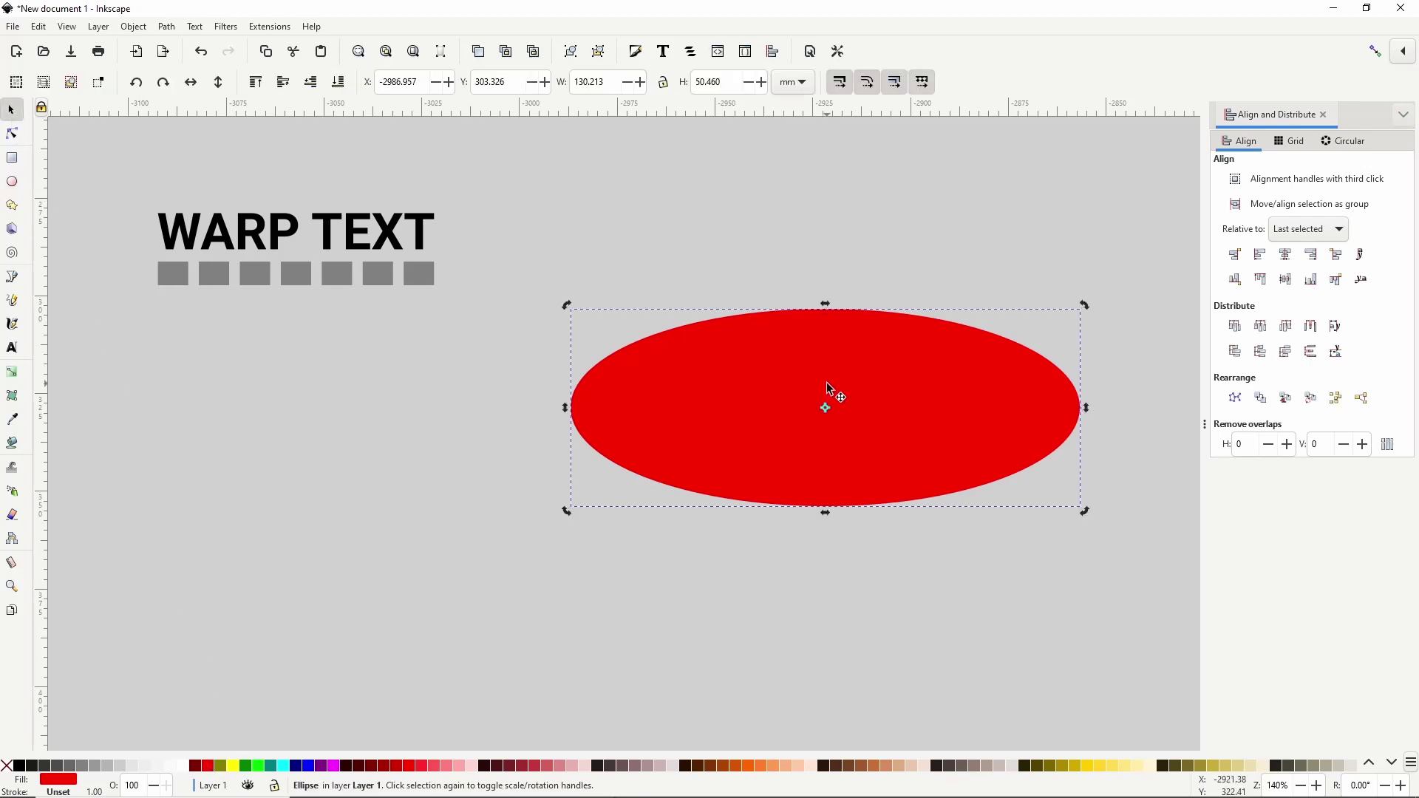
drag(1084, 301, 1059, 267)
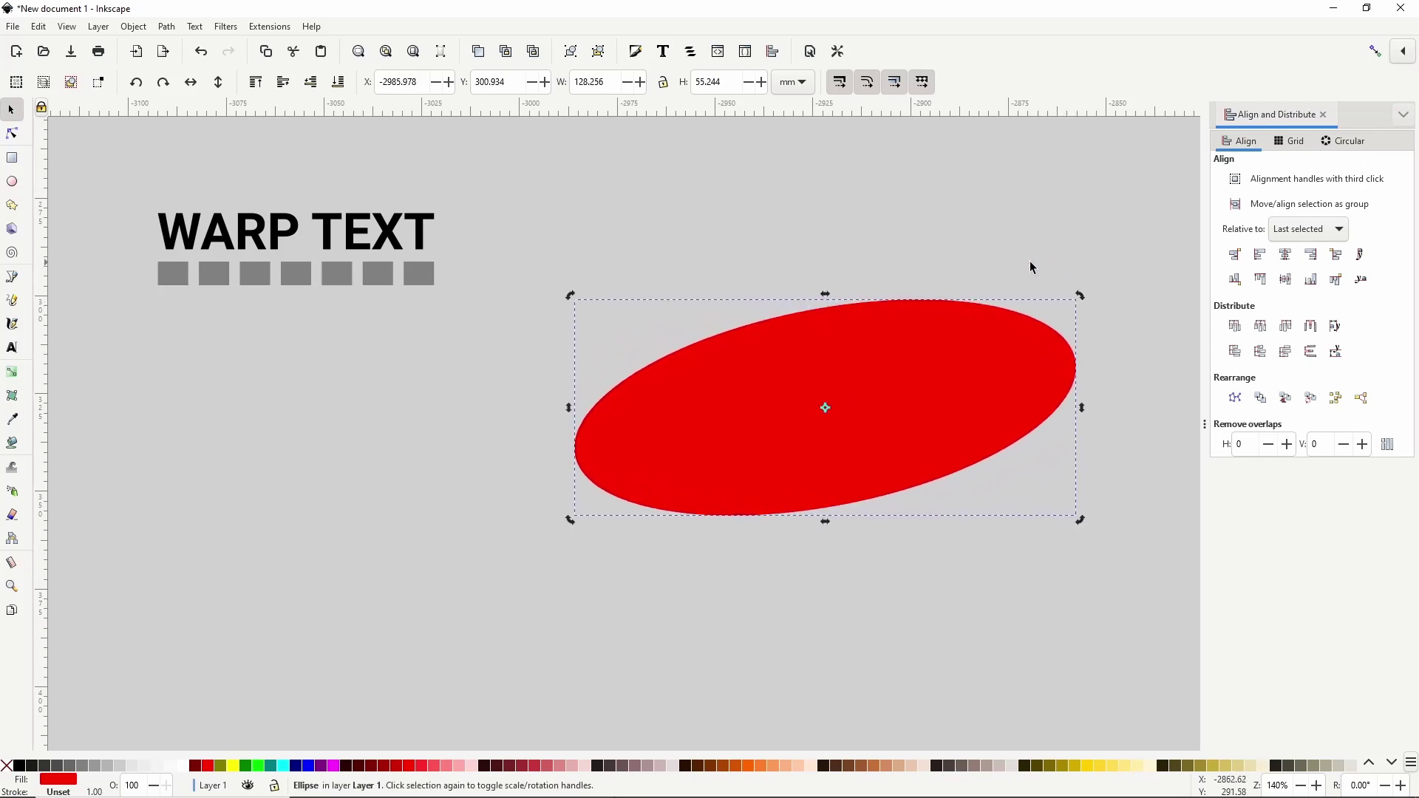
Raise the text and rectangle group above the red ellipse, leaving it clear of the ellipse on the upper left
drag(374, 263, 589, 417)
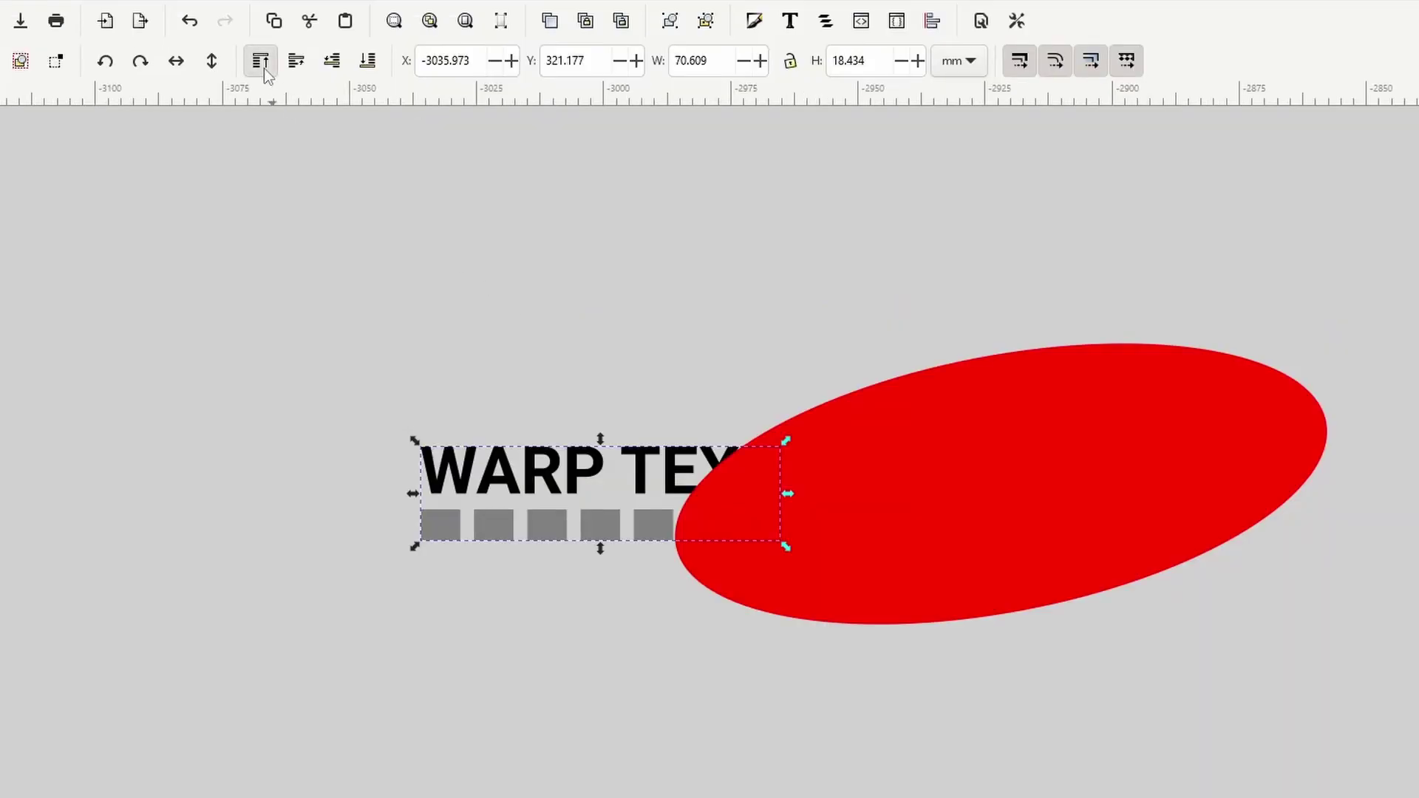
click(256, 82)
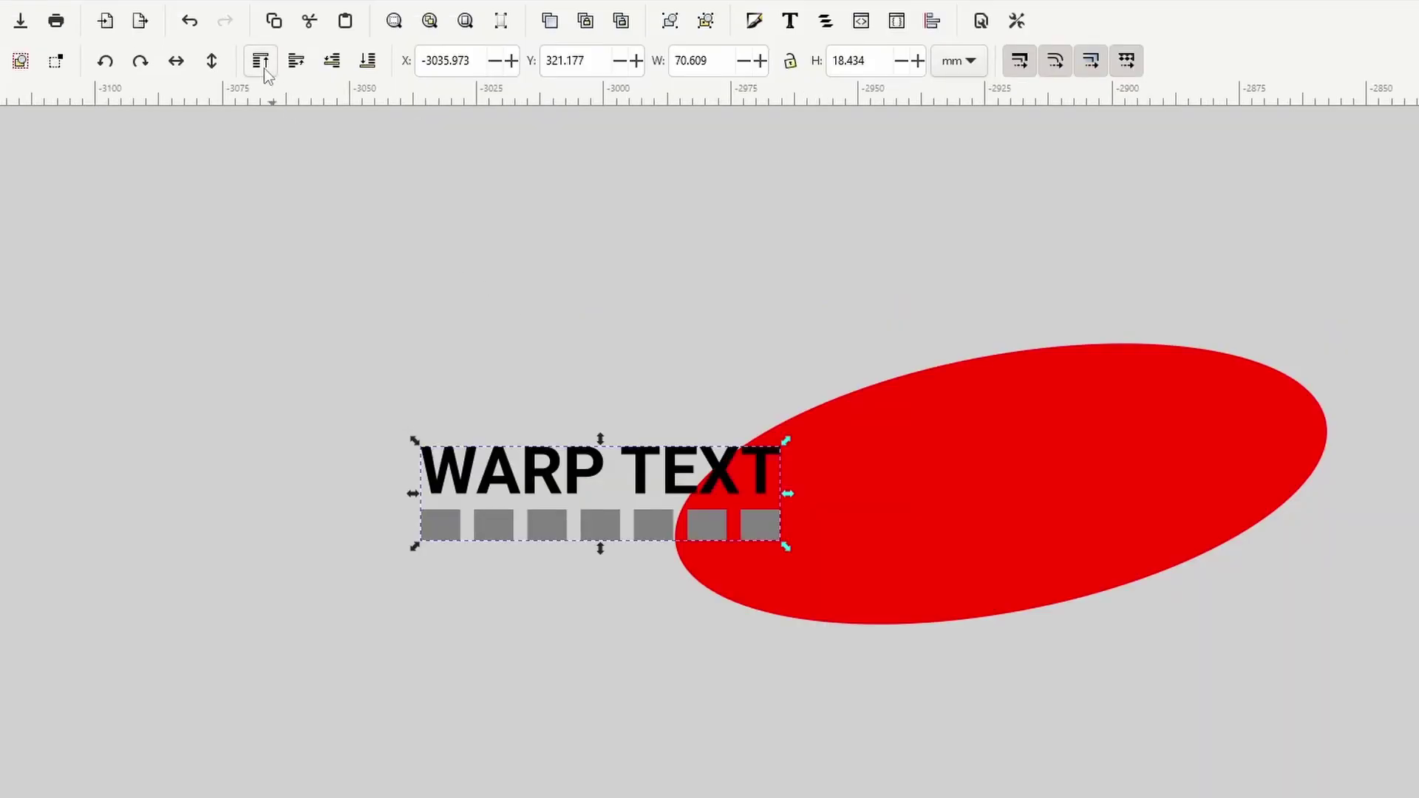
drag(453, 389, 278, 266)
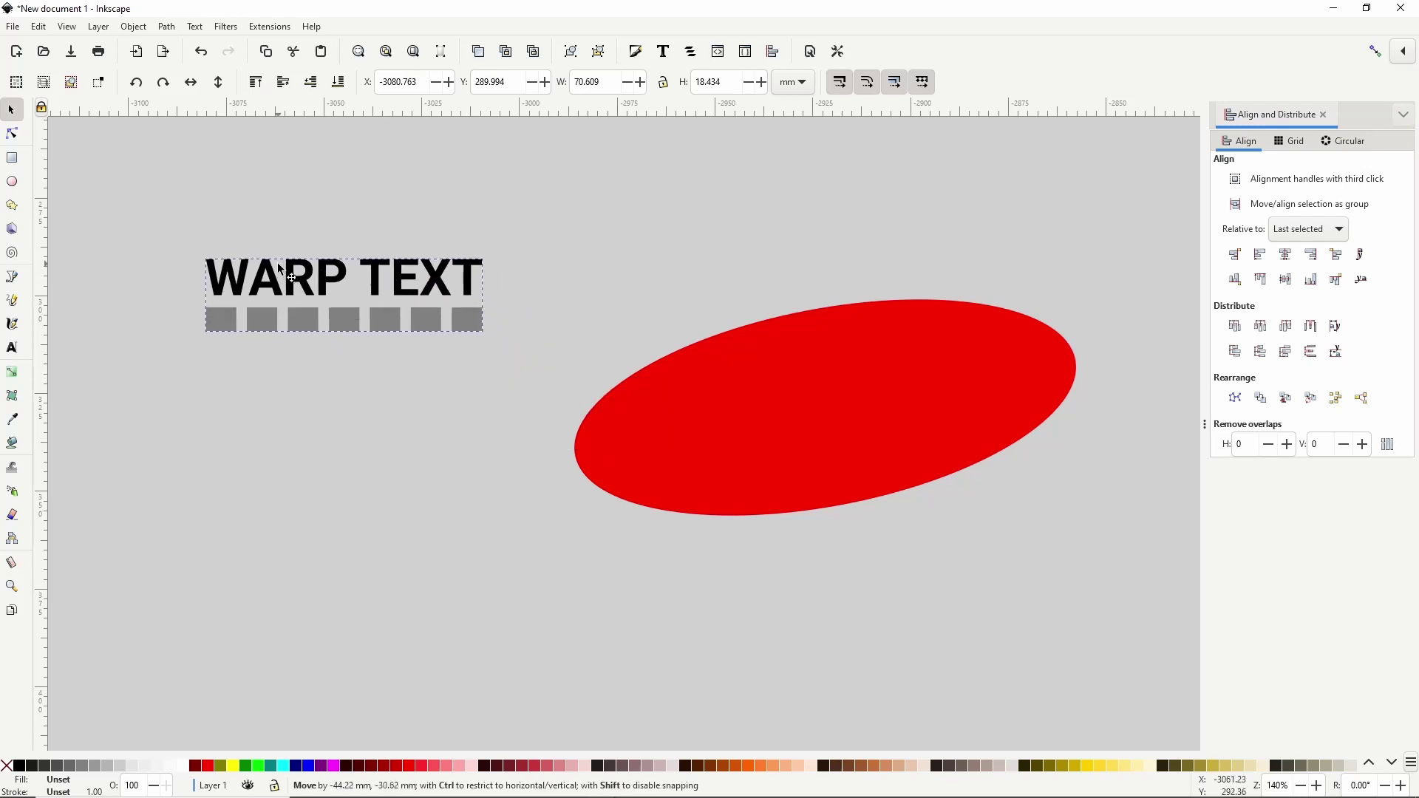
Preview Pattern along Path for the text group and ellipse, using Repeated, stretched copies and Ribbon deformation
drag(169, 160, 1115, 645)
click(284, 30)
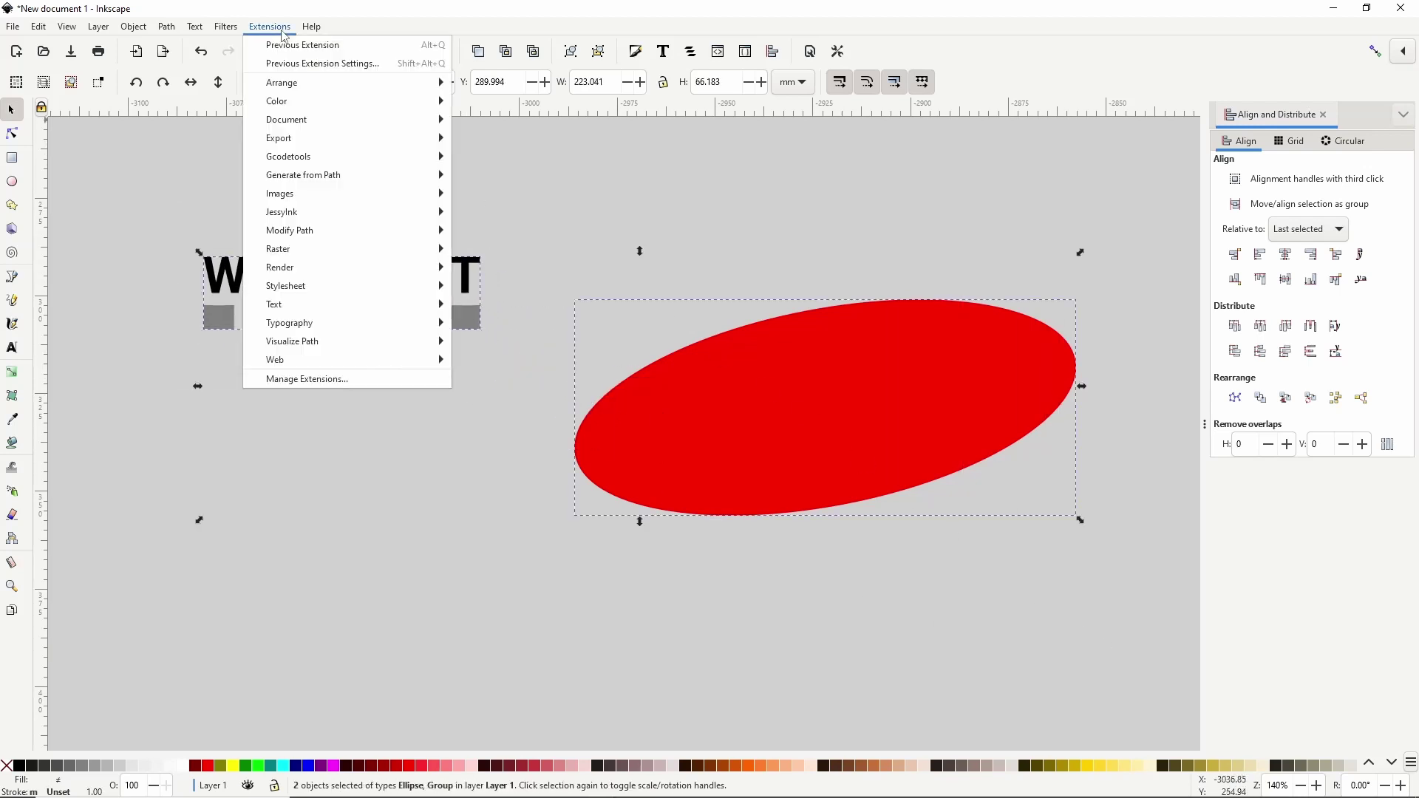
mouse_move(343, 178)
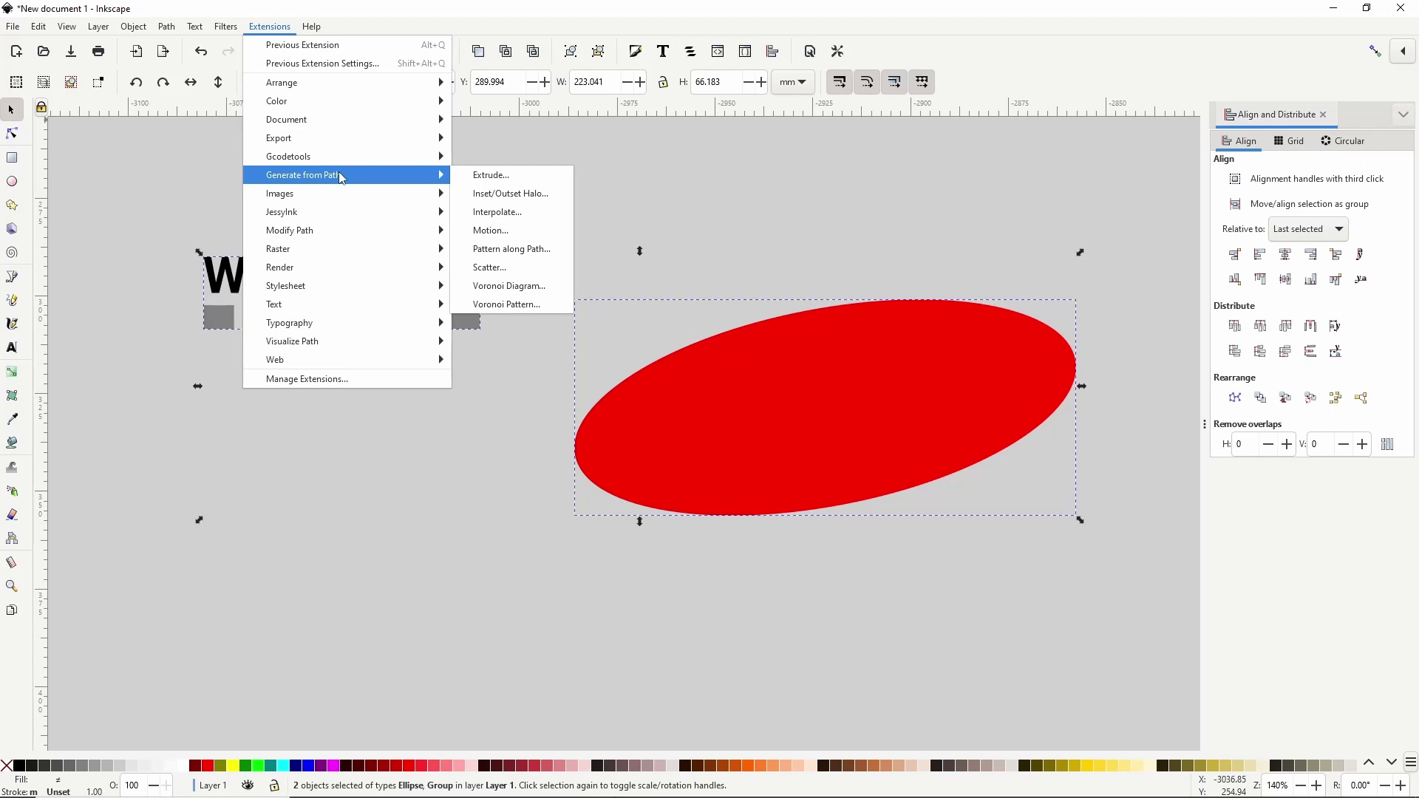
click(522, 252)
drag(193, 39, 285, 364)
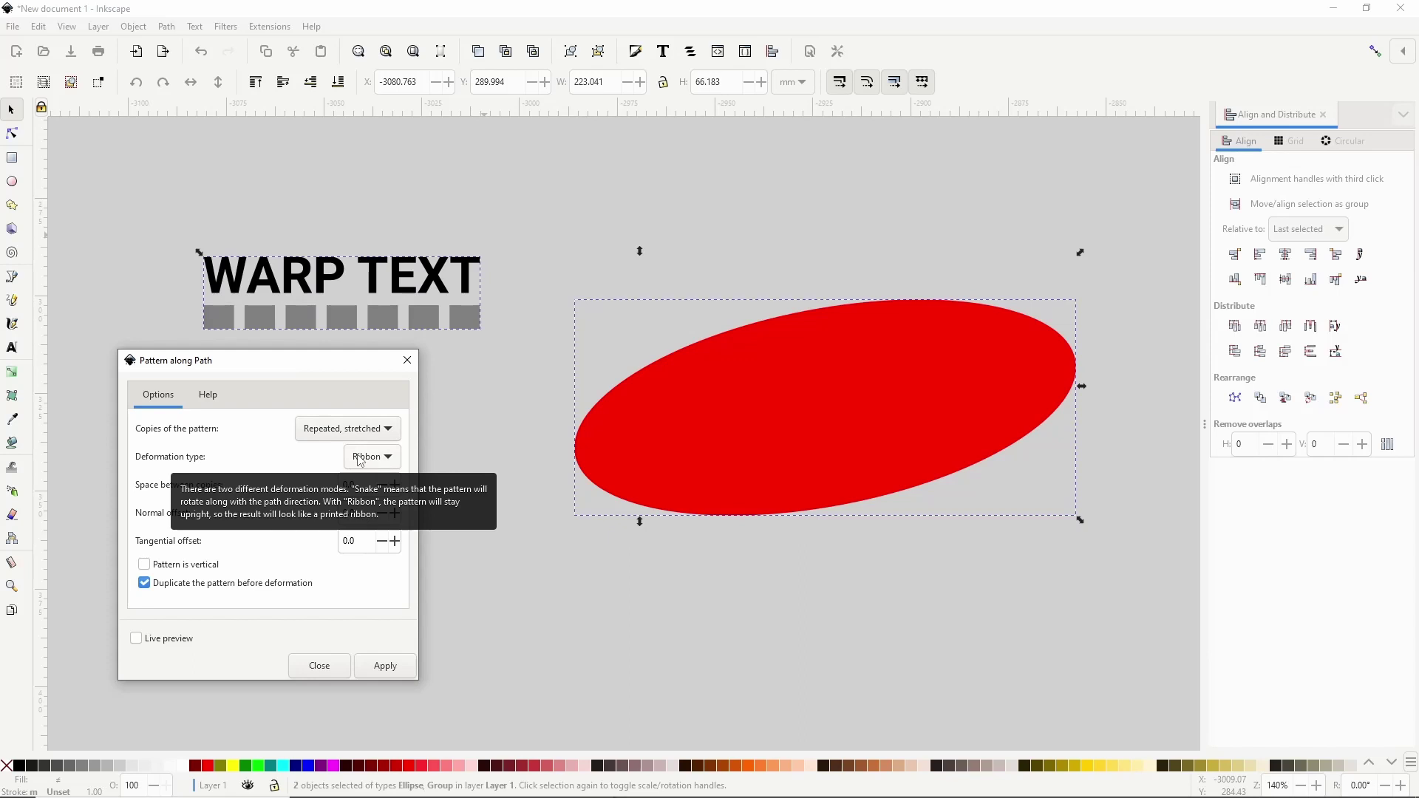
click(180, 640)
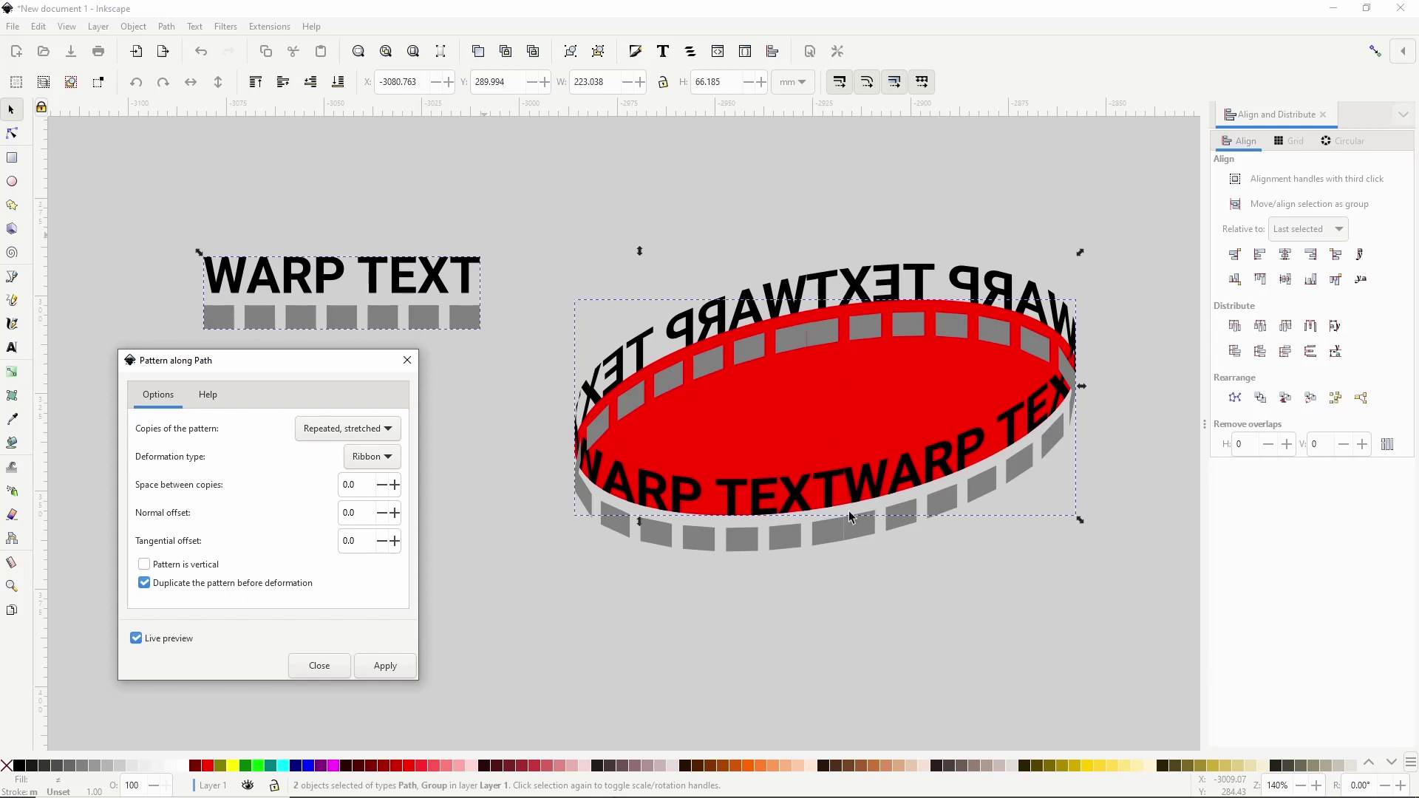
Try spacings of 20 and 15 between the pattern copies in the live preview
click(371, 492)
text(20)
key(Tab)
key(shift+Tab)
text(1)
key(Tab)
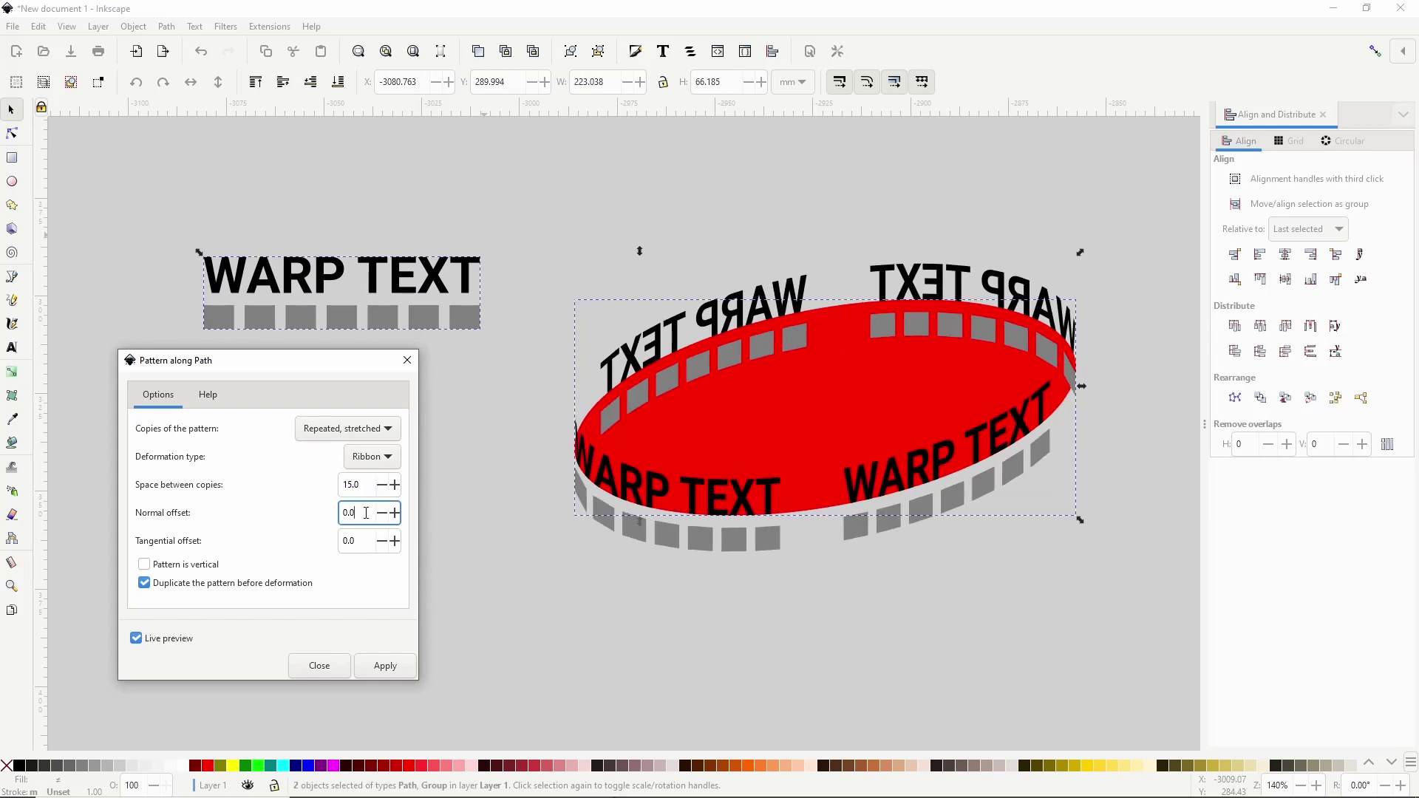
Set the space between copies to 6.0 and apply the pattern to the ellipse
key(shift+Tab)
text(6)
key(Tab)
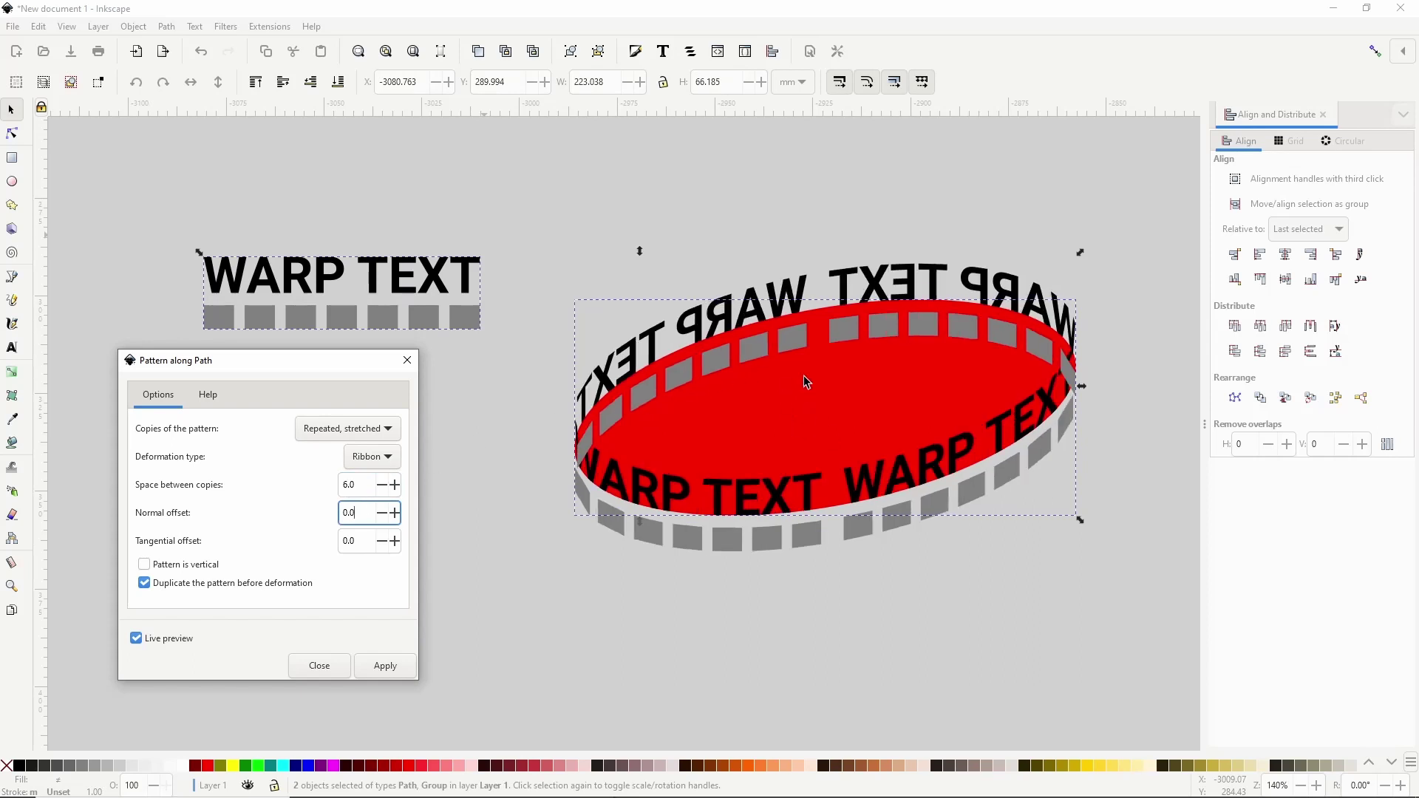
click(383, 665)
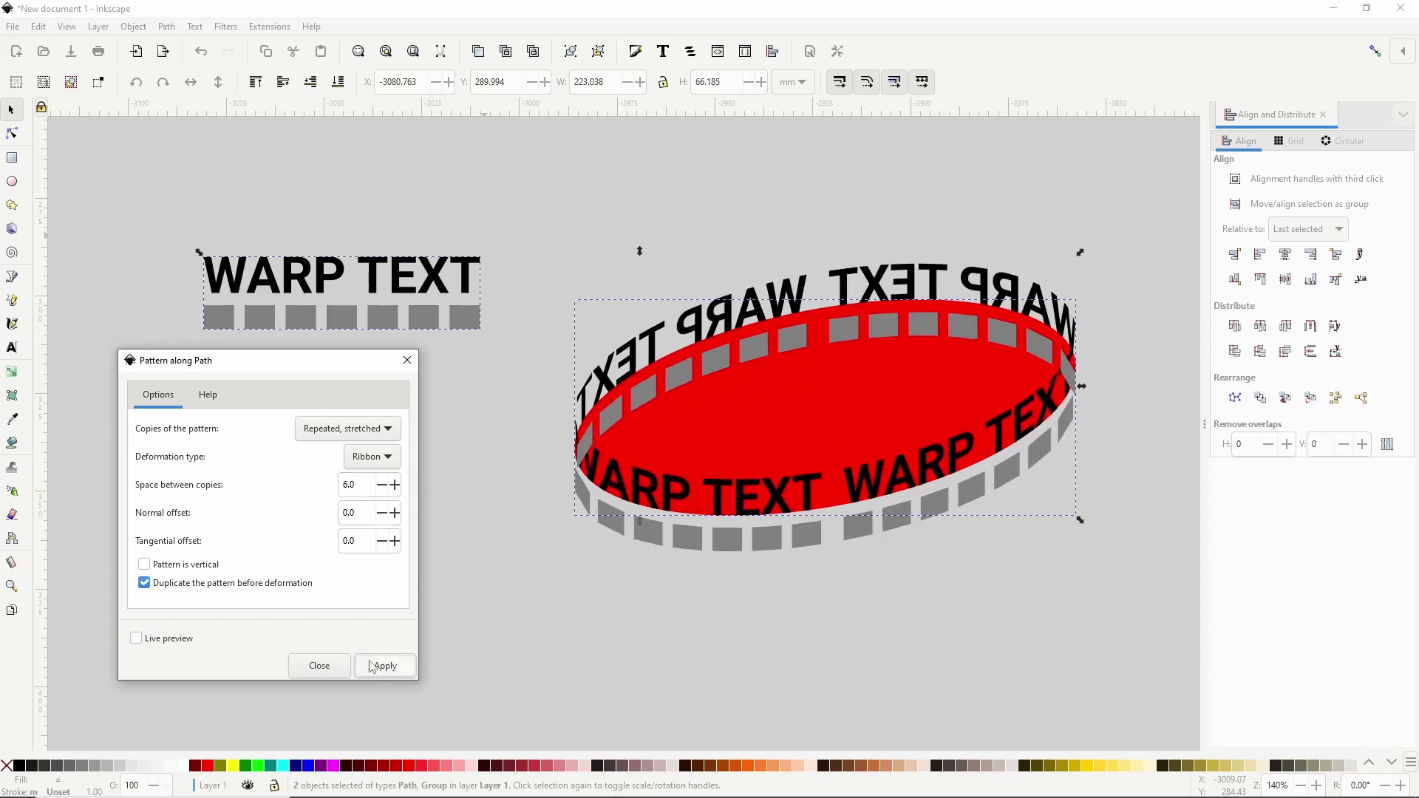
click(320, 667)
Delete the original flat text group and the red ellipse, and move the warped text ring toward the middle of the canvas
click(436, 229)
click(472, 278)
key(Delete)
click(809, 409)
key(Delete)
drag(798, 314, 604, 288)
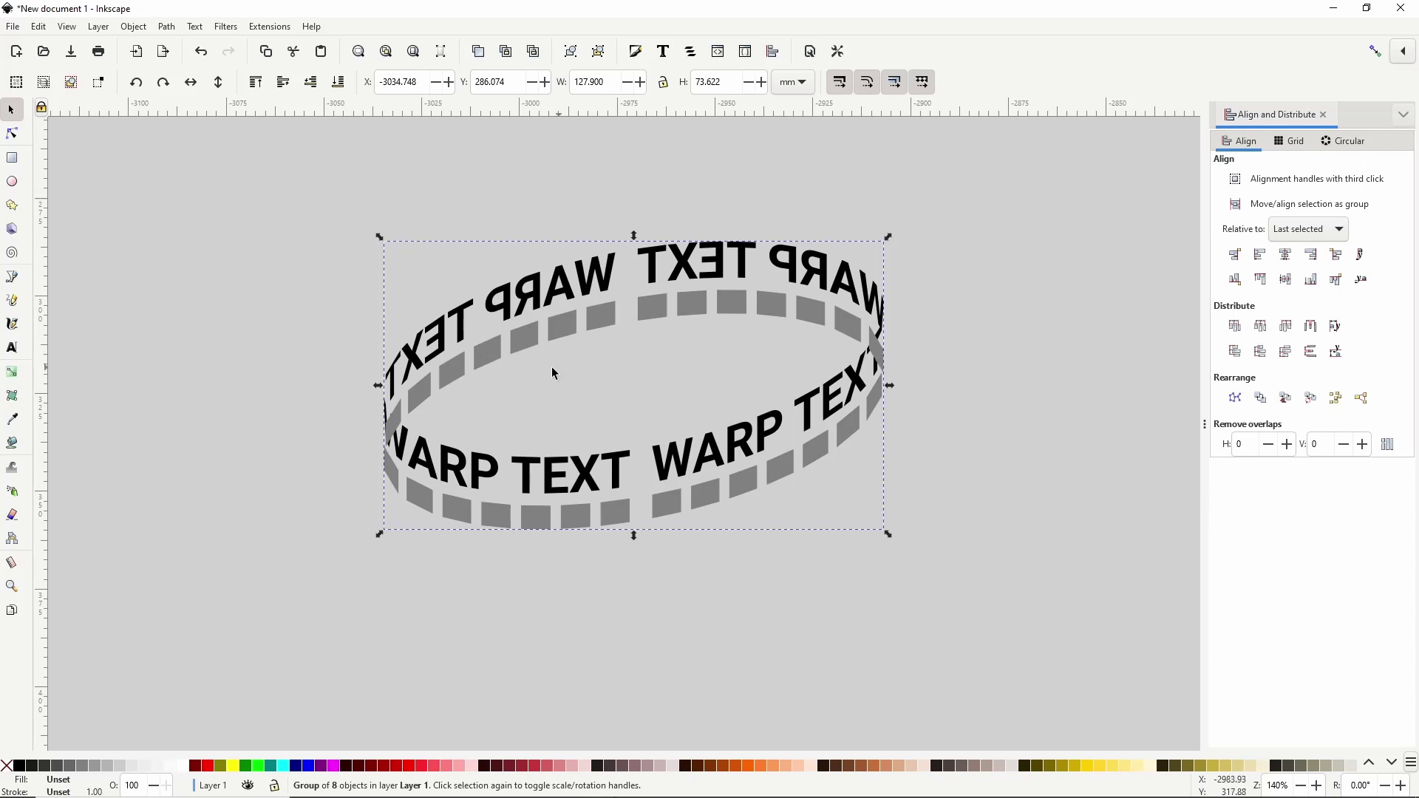
Enter the warped ring group and fill its "WARP TEXT" lettering light pinkish red
click(397, 420)
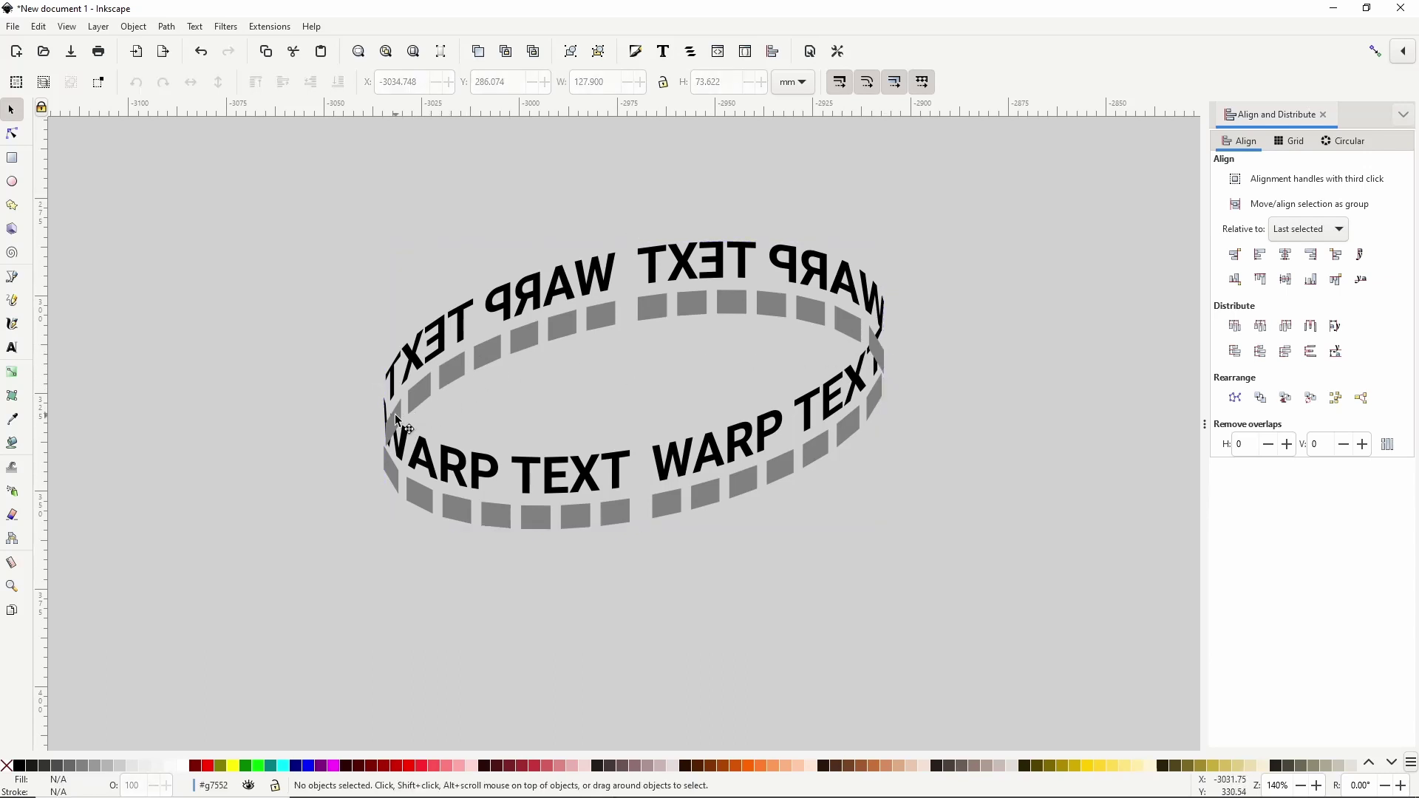
click(397, 420)
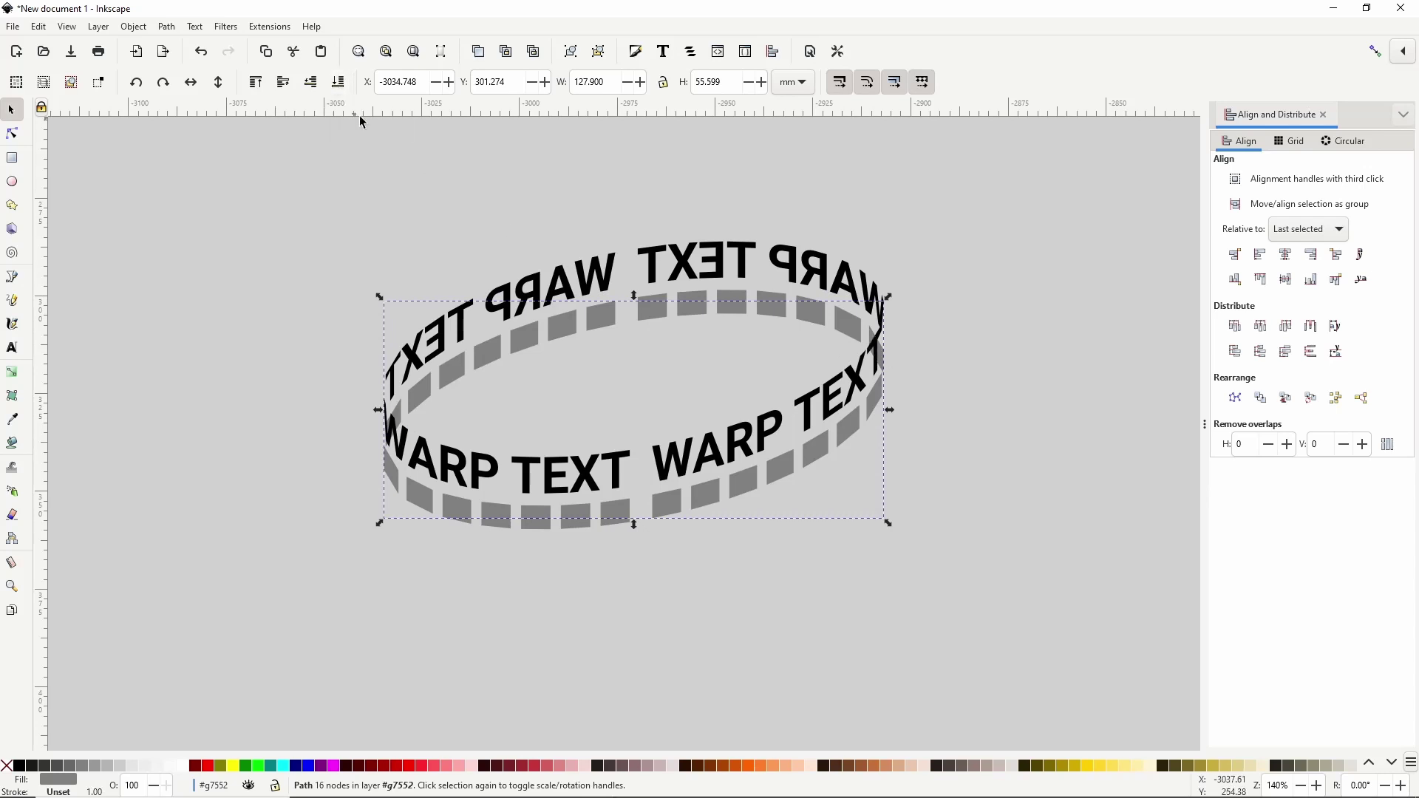
click(927, 375)
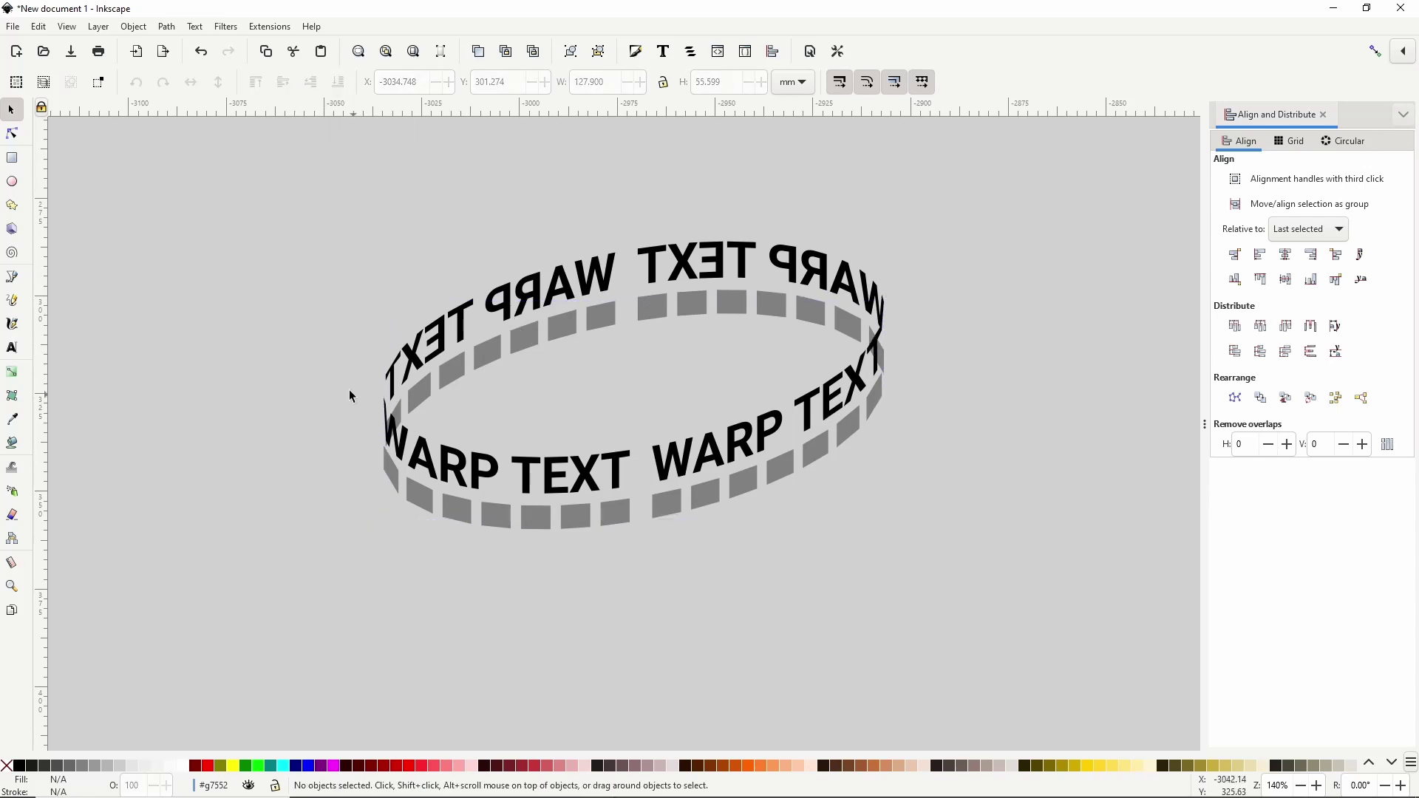
click(444, 330)
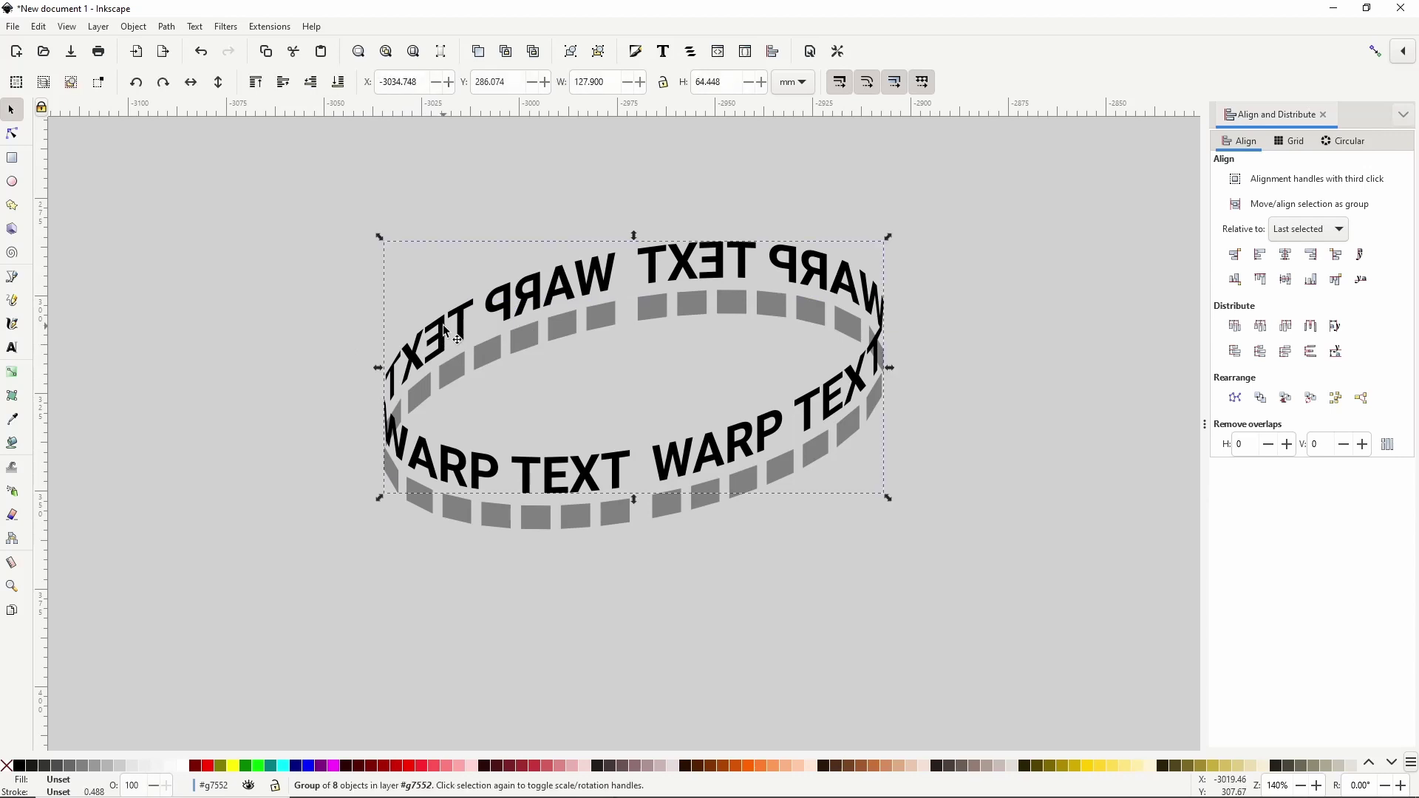
click(446, 765)
Unite the ring's gray block paths into one path with Union, fill it red, and deselect it
ctrl+click(489, 526)
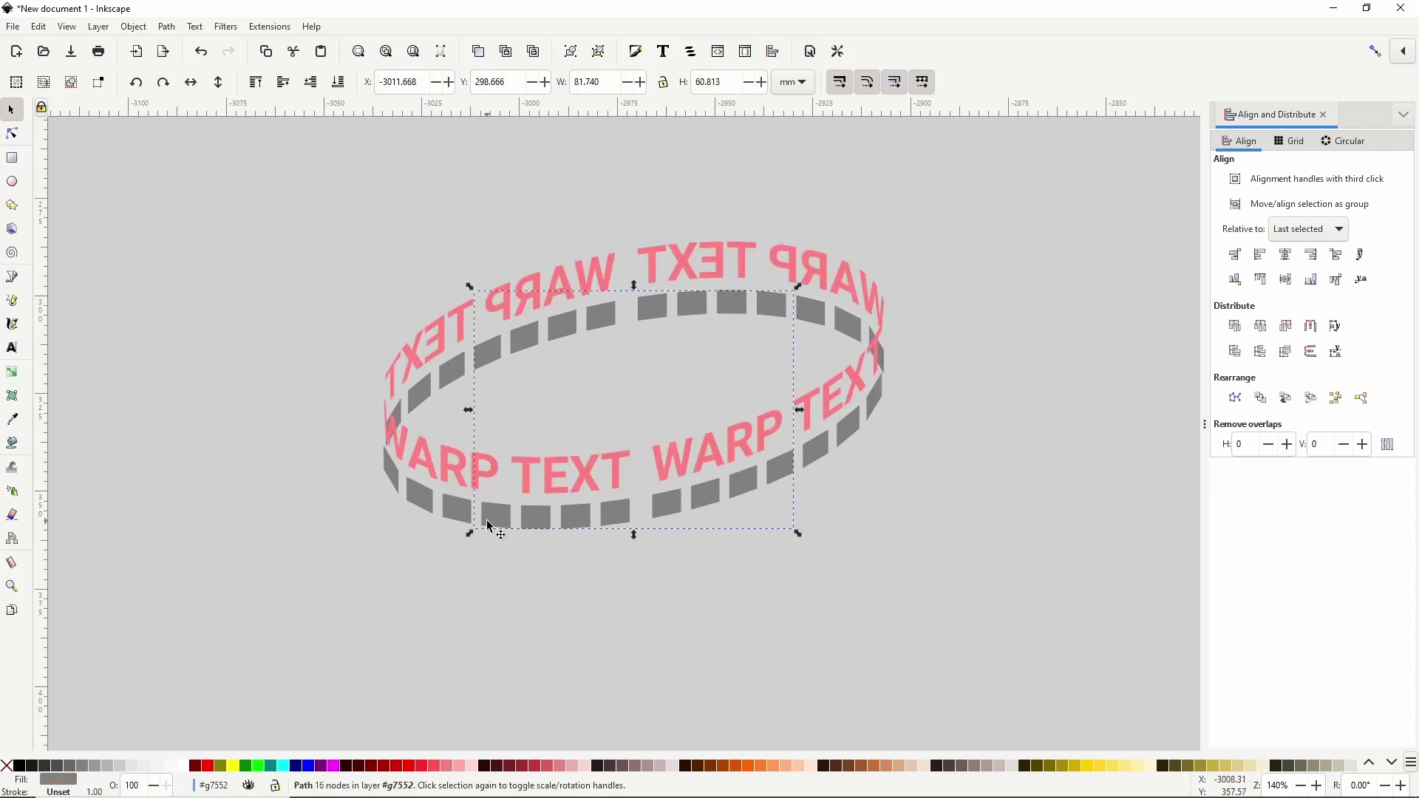
drag(303, 271, 923, 571)
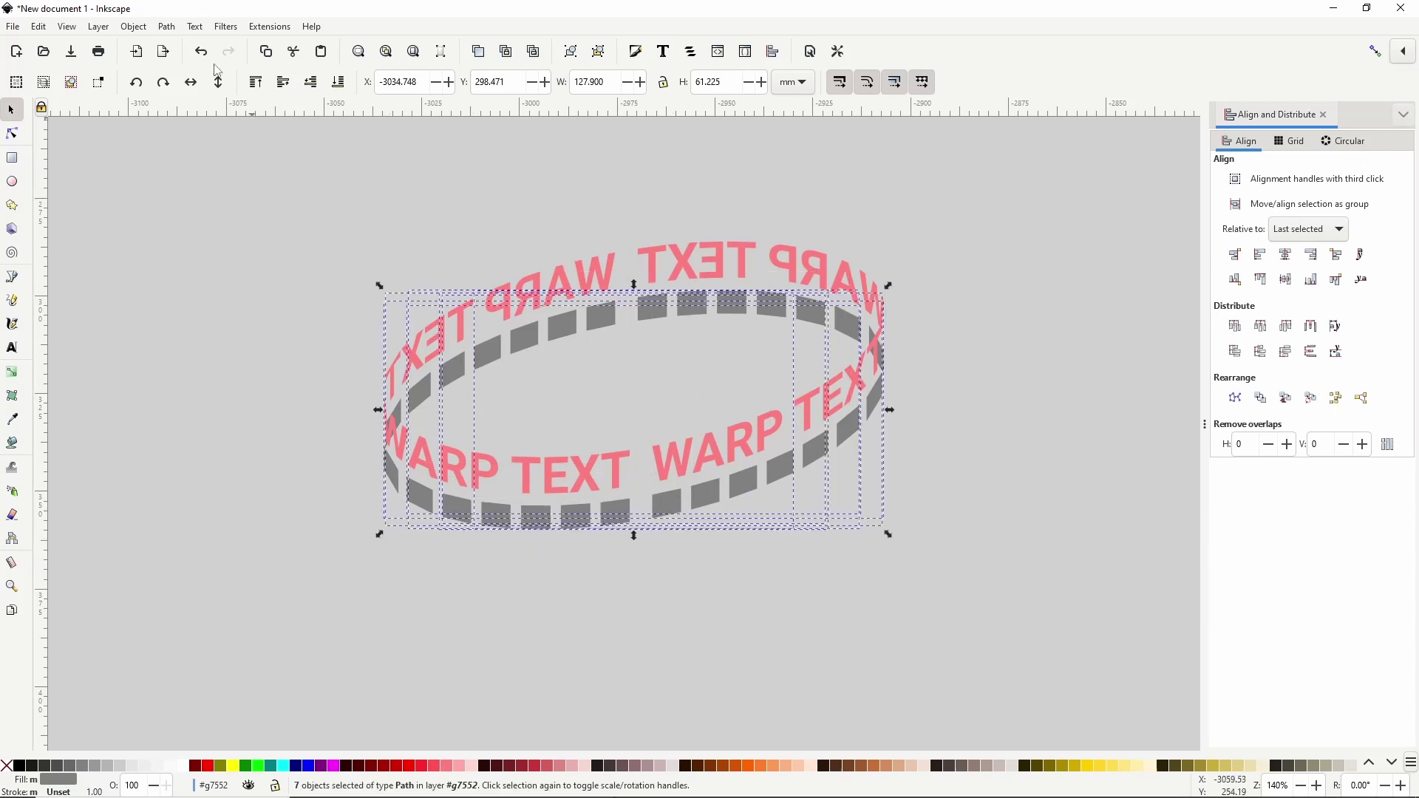
click(169, 30)
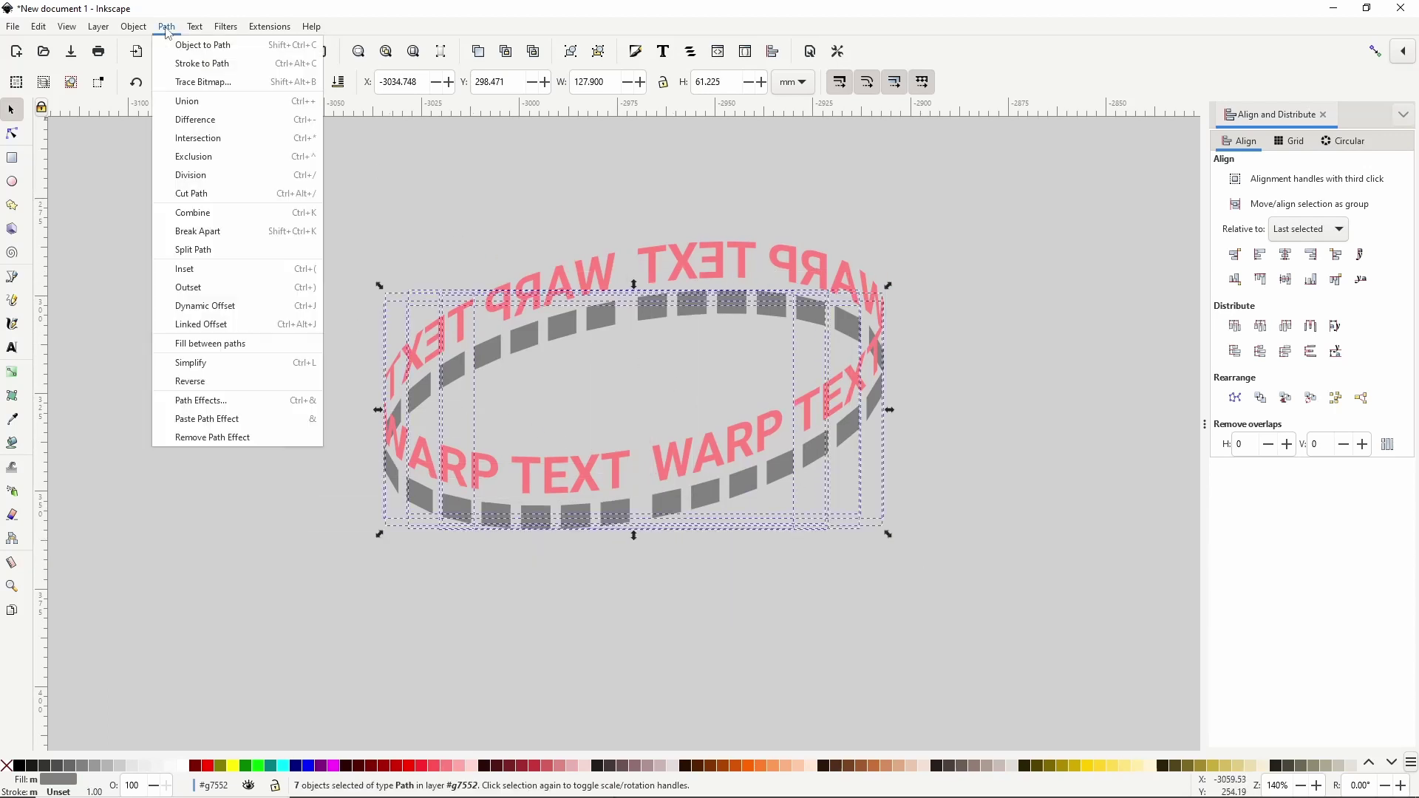
click(190, 99)
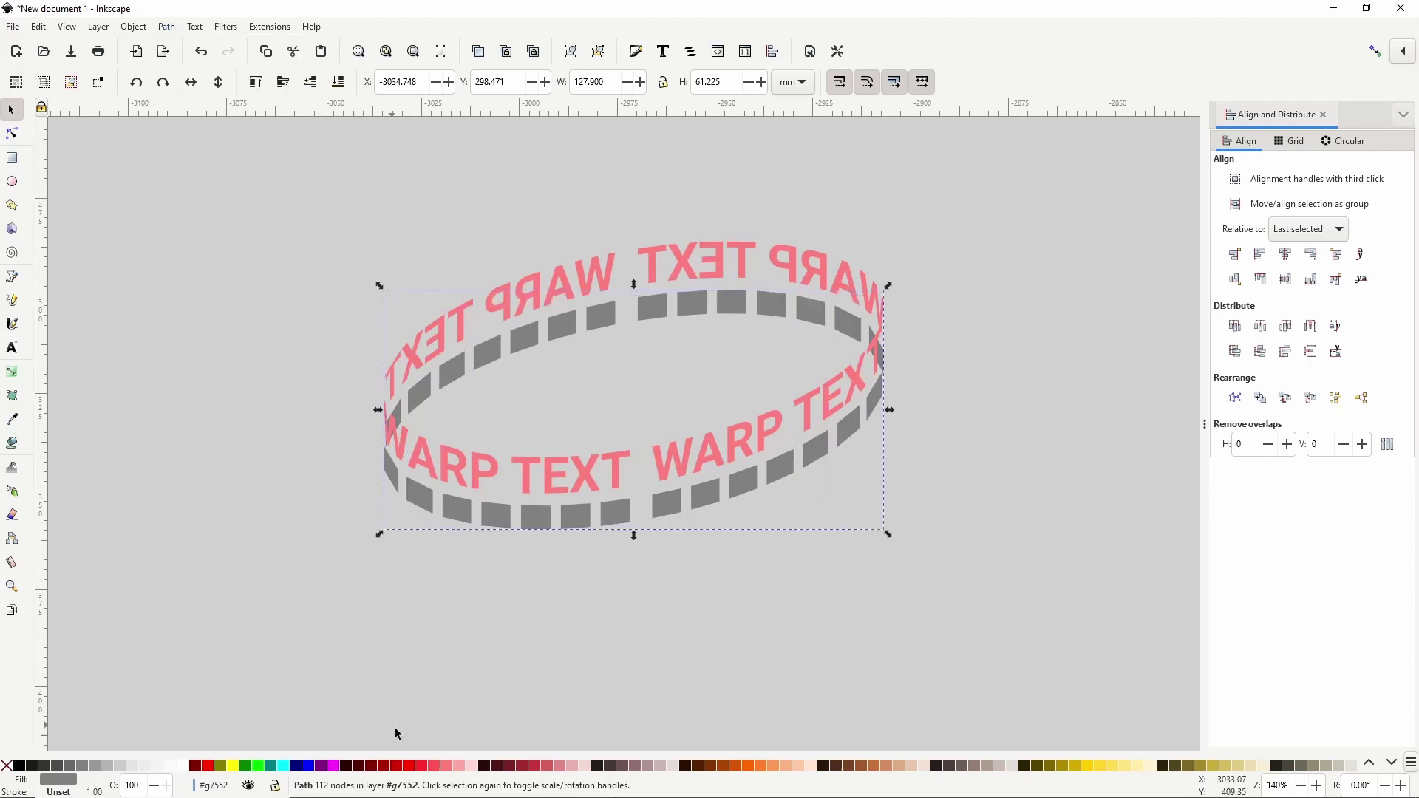
click(417, 765)
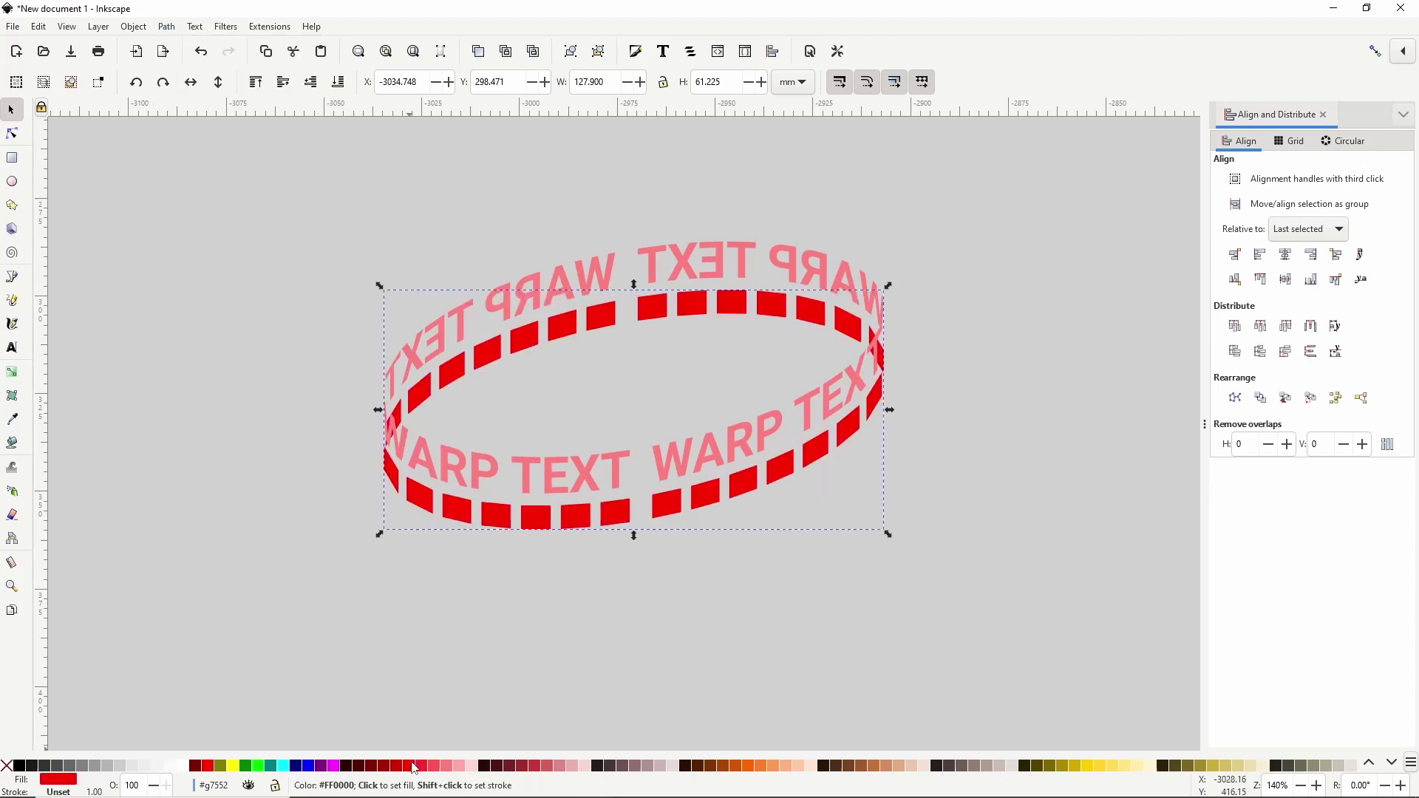
click(316, 501)
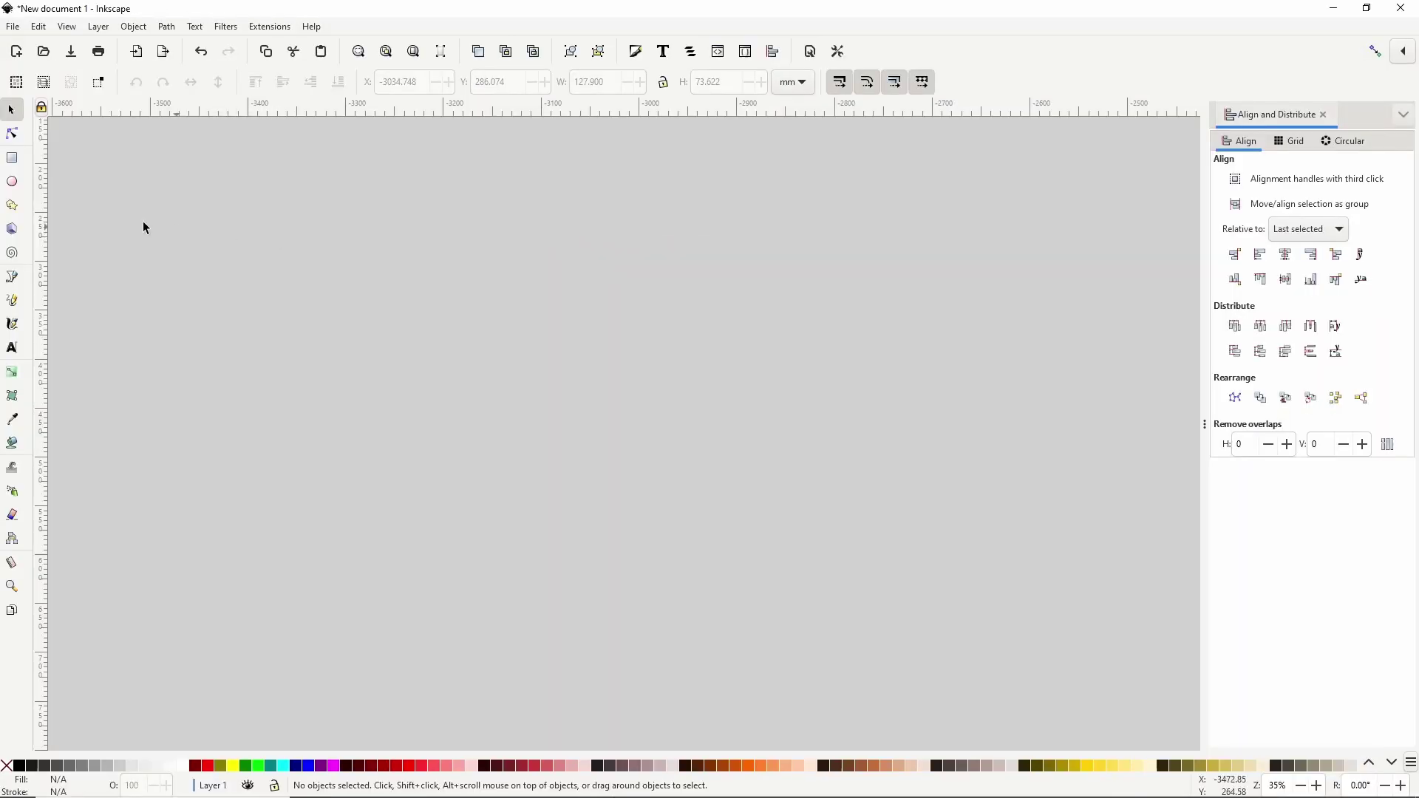
Draw a circle about 39 mm across in an empty canvas area and fill it blue with HSV 216, 68, 84
click(12, 185)
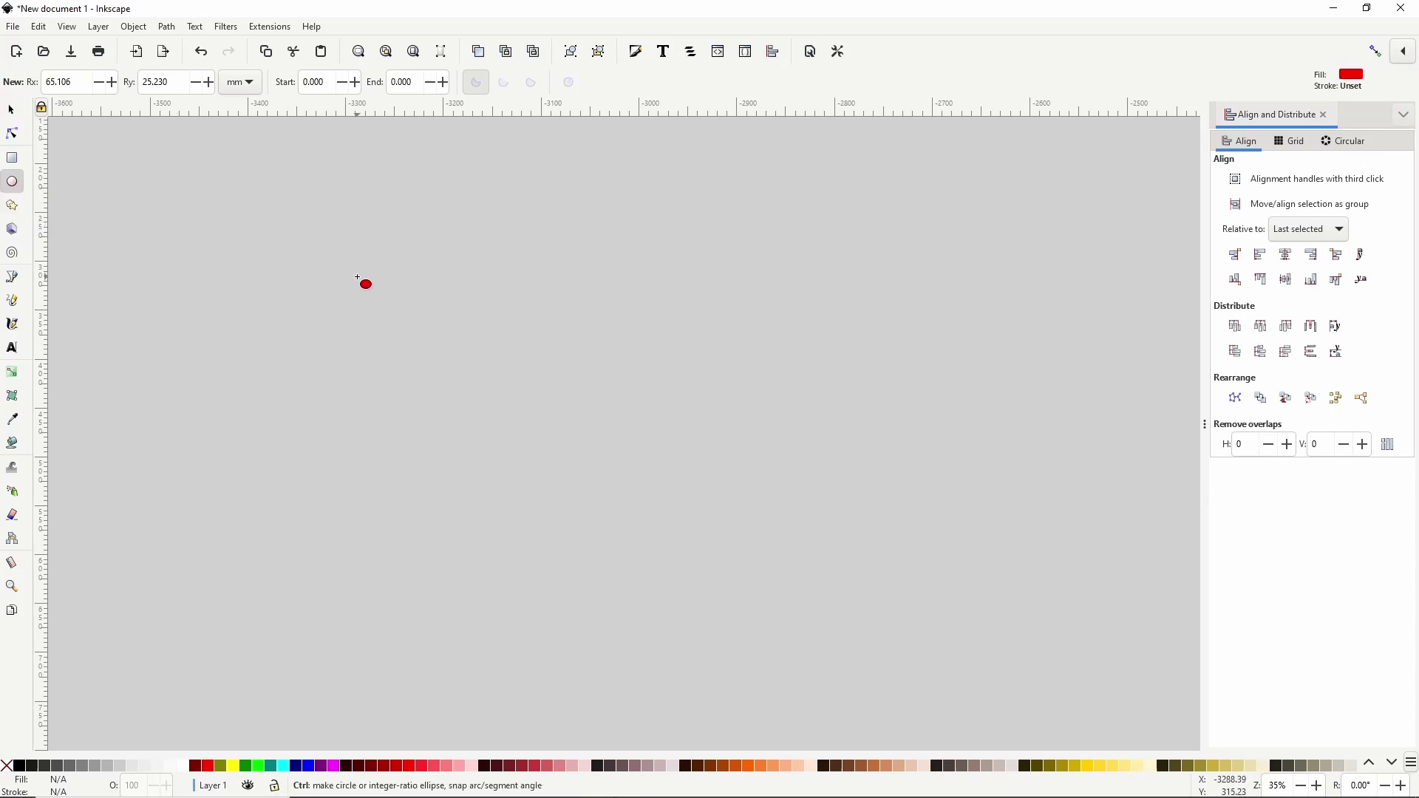
drag(347, 279, 396, 317)
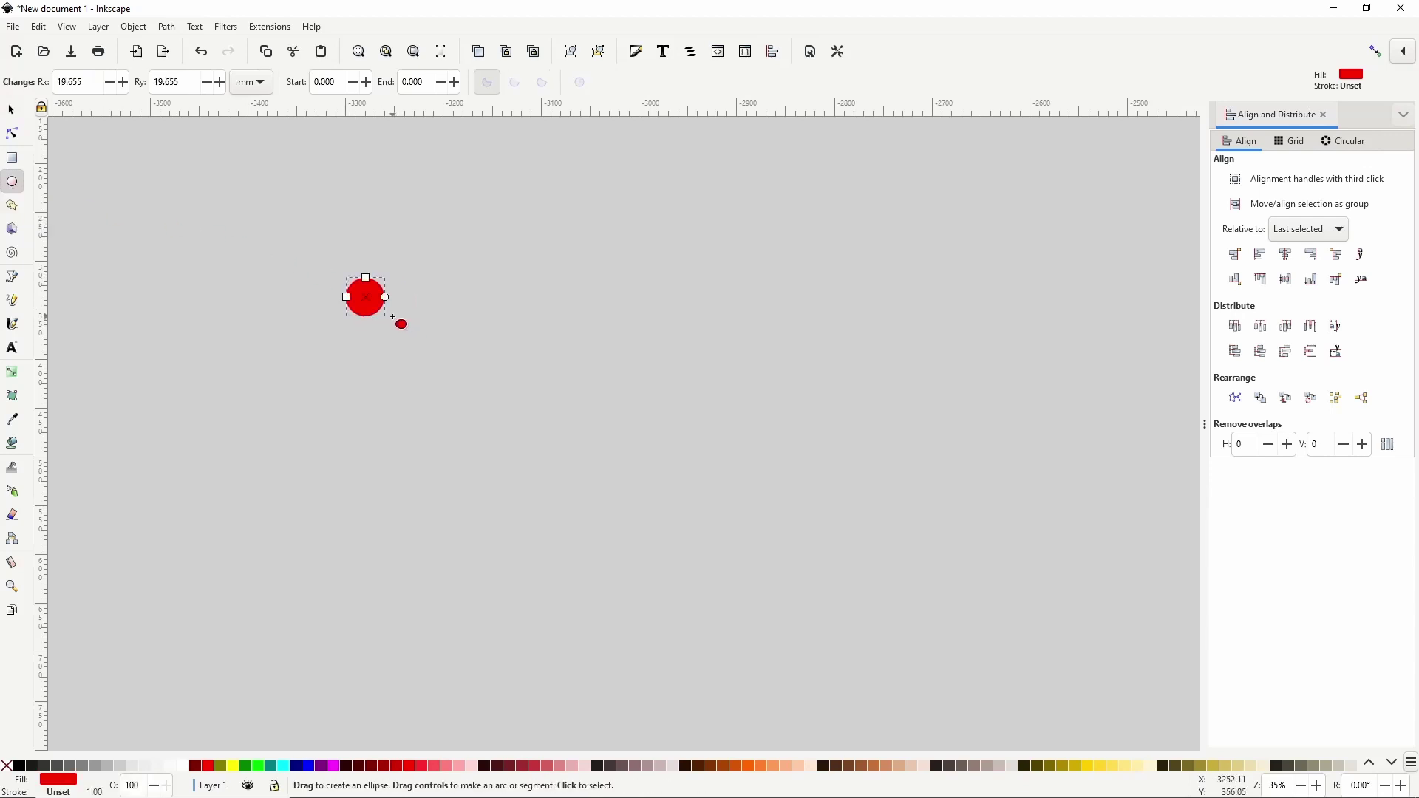
click(640, 58)
drag(1240, 244, 1307, 271)
click(1336, 300)
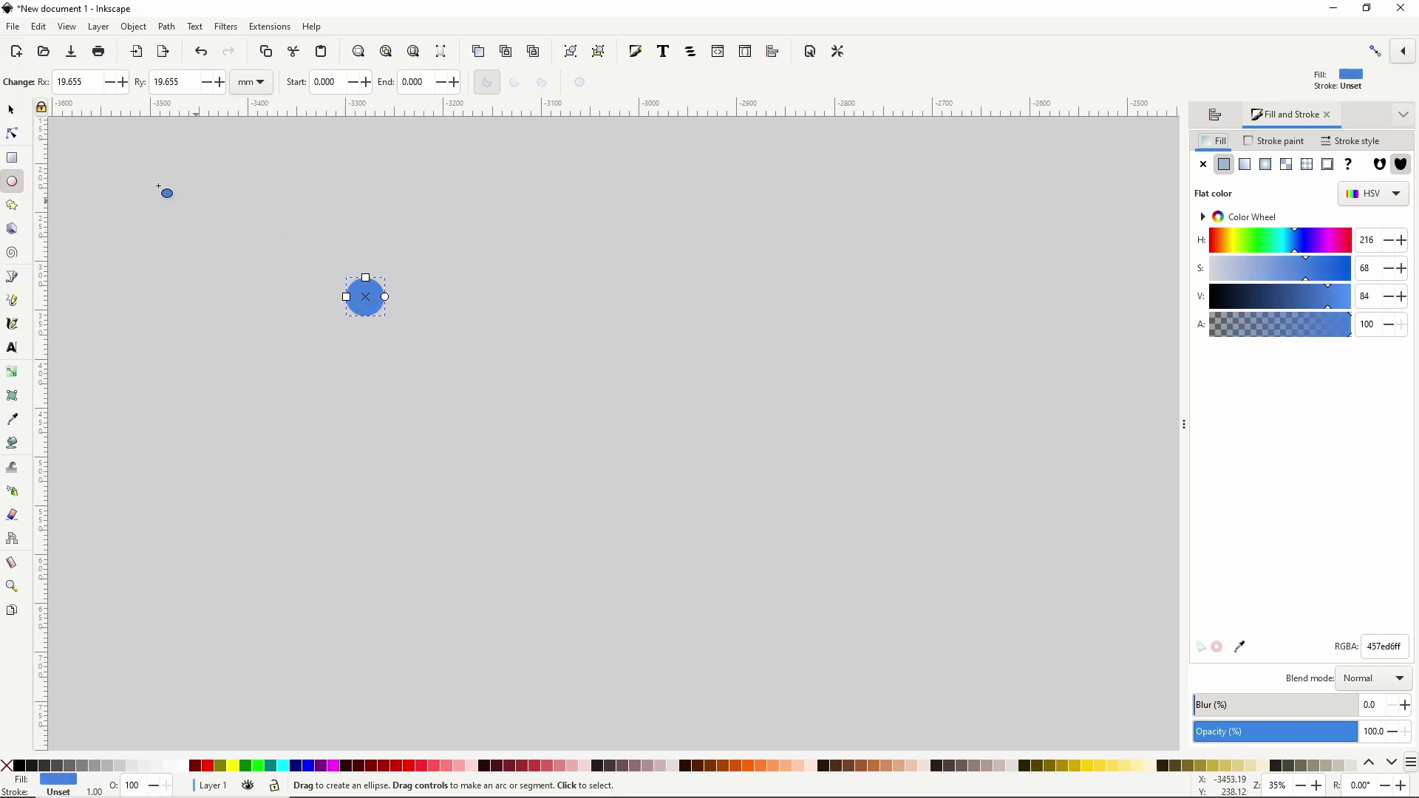
Duplicate the blue circle, lighten the copy to a saturation of 39, and offset it about 17 mm to the right
click(13, 114)
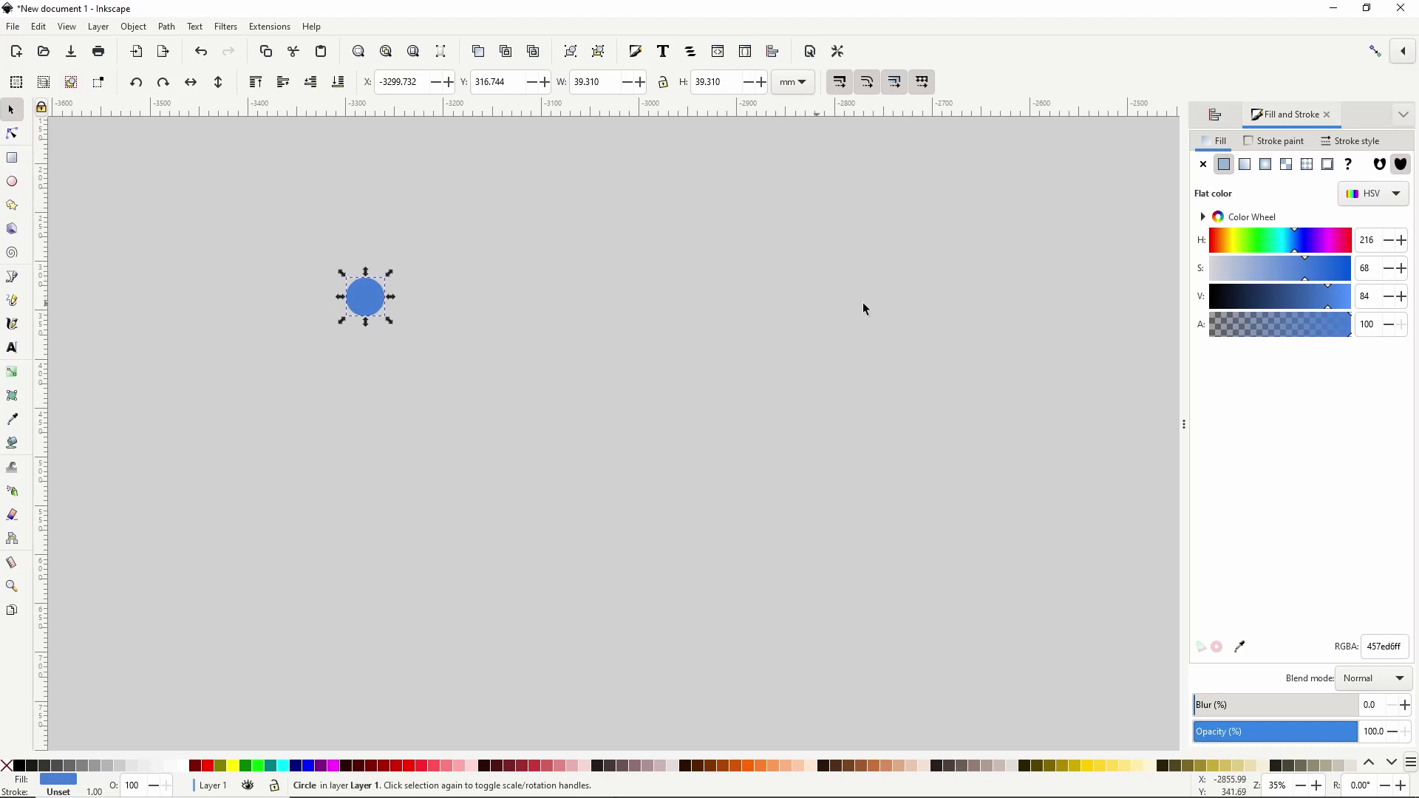
drag(1286, 277, 1271, 282)
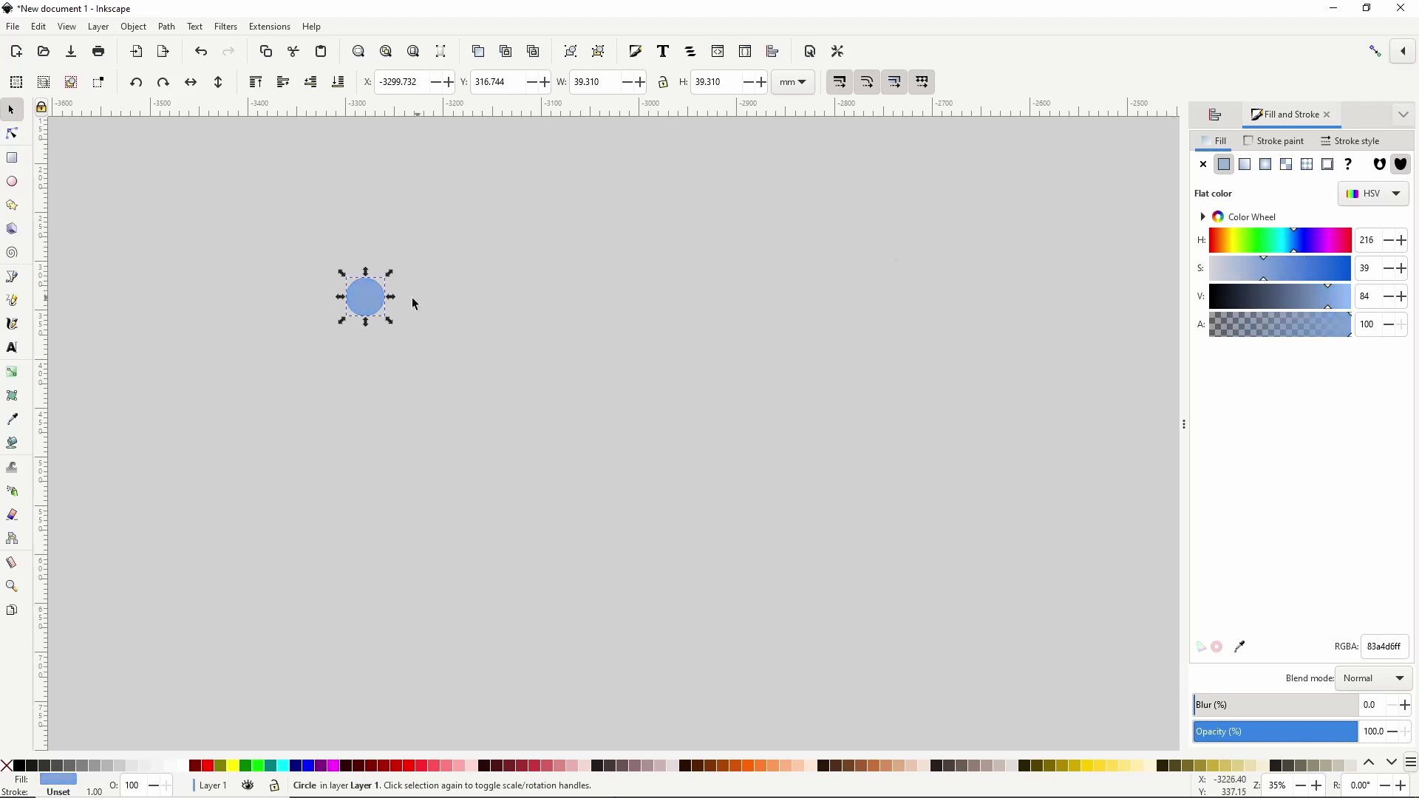
drag(382, 309, 399, 311)
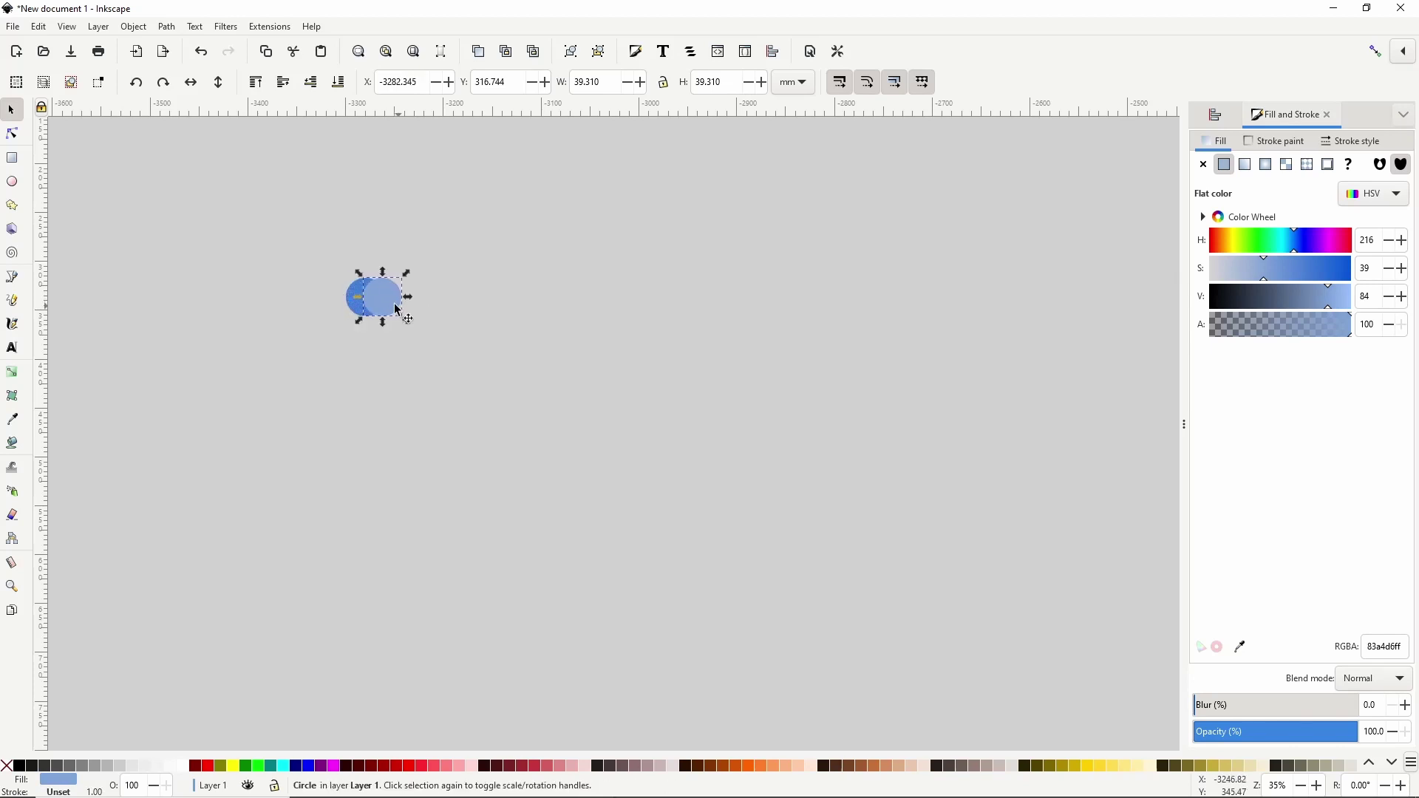
Duplicate the two-tone circle pair repeatedly to the right into an overlapping row about 529 mm wide
drag(280, 249, 419, 309)
key(ctrl+d)
drag(327, 248, 464, 340)
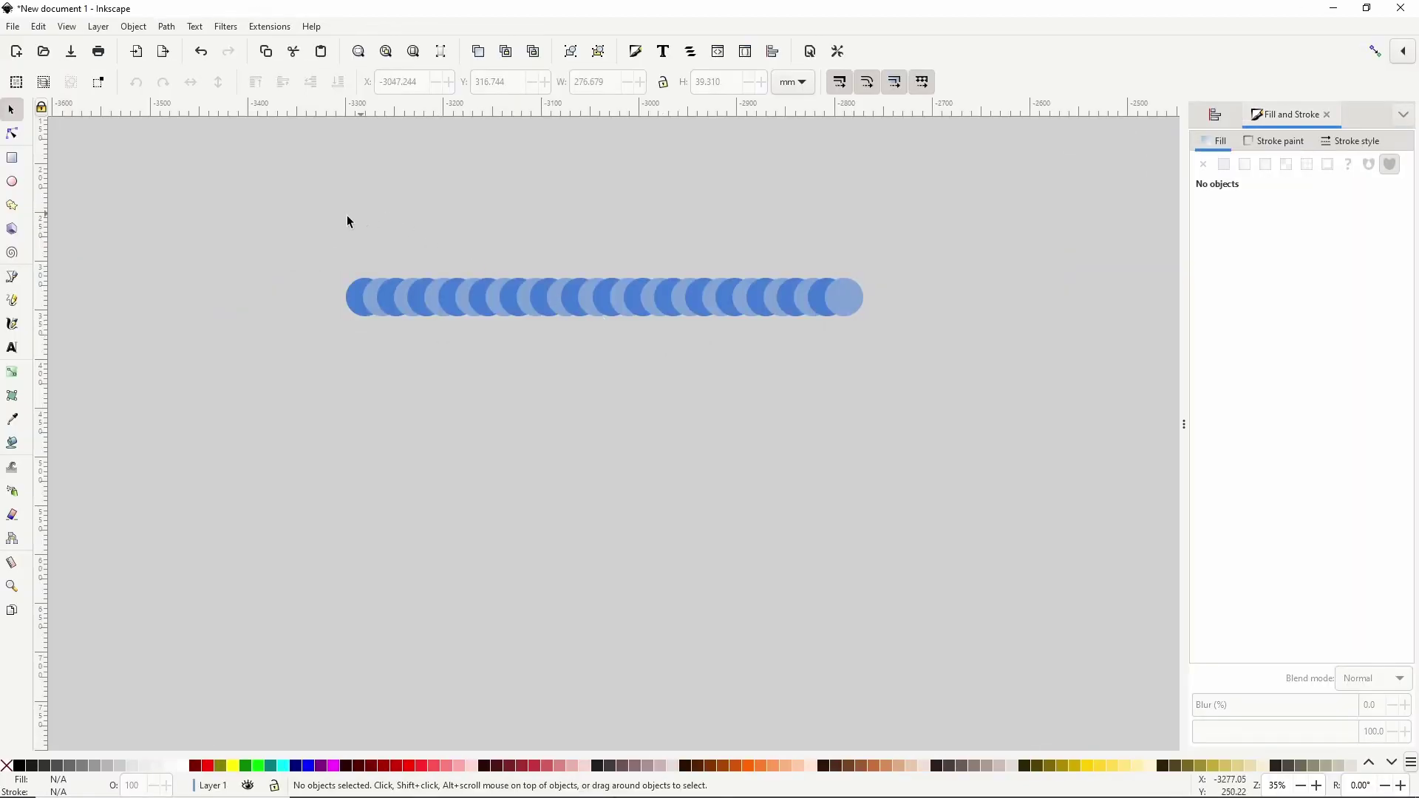
Distribute all circles in the row with even horizontal gaps and group them
drag(277, 228, 908, 369)
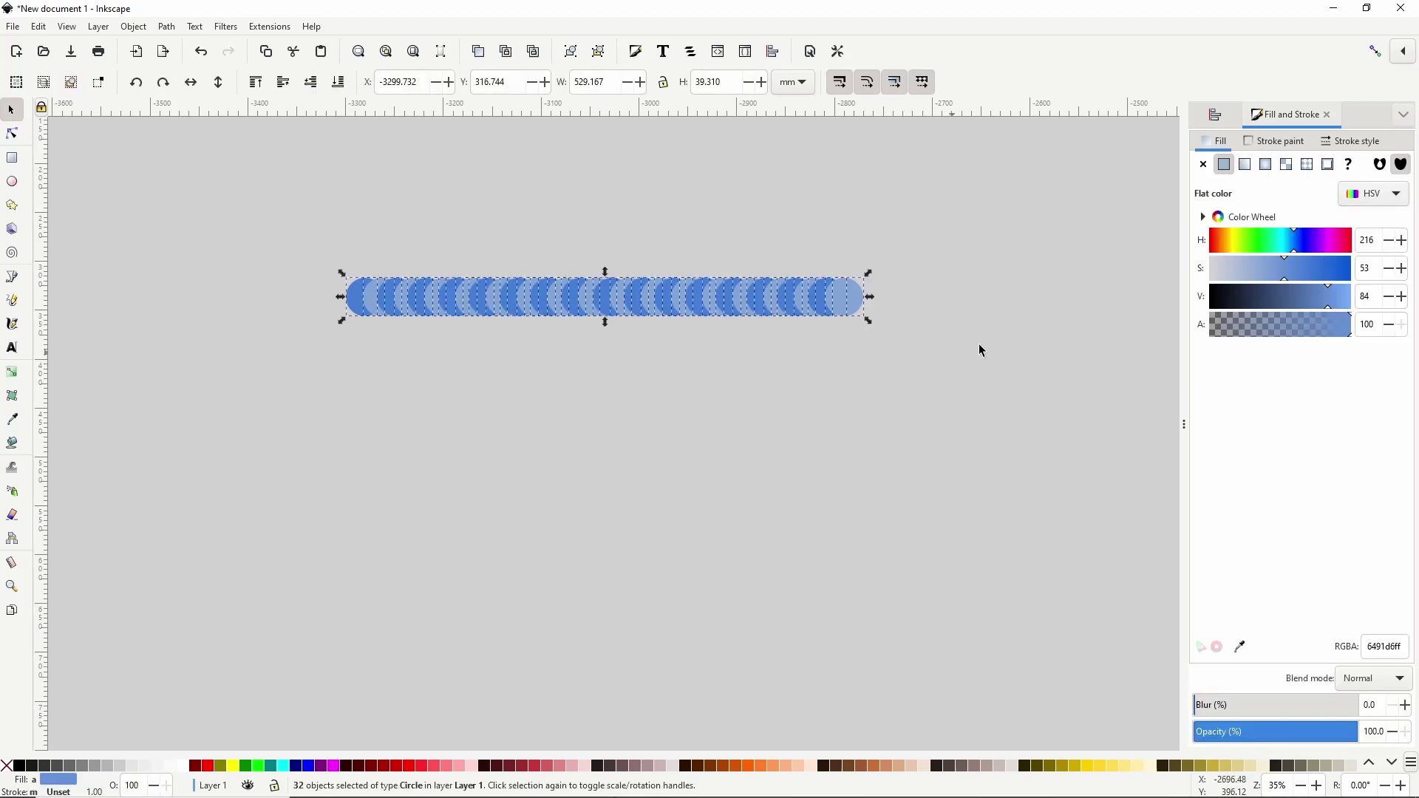
click(1215, 115)
click(1296, 334)
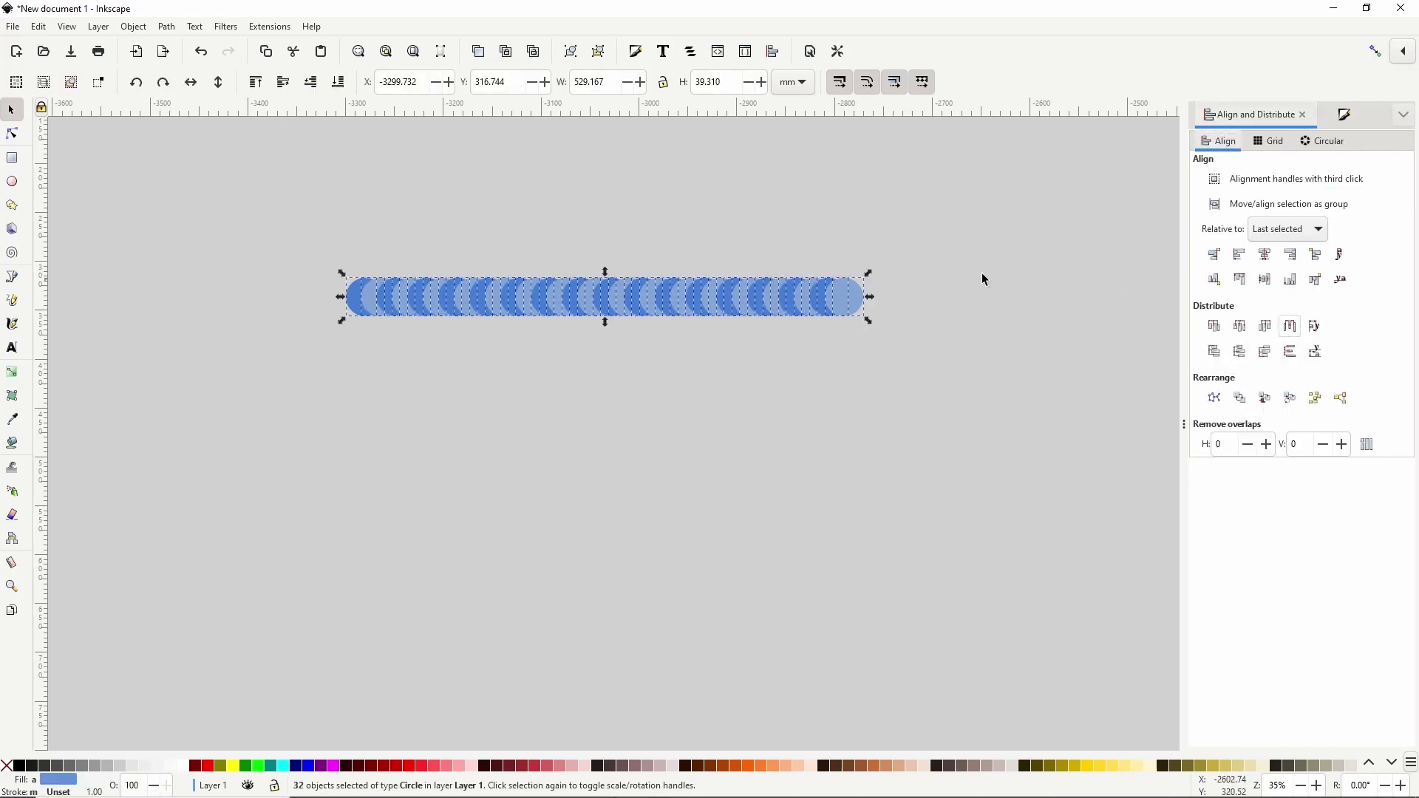
key(ctrl+g)
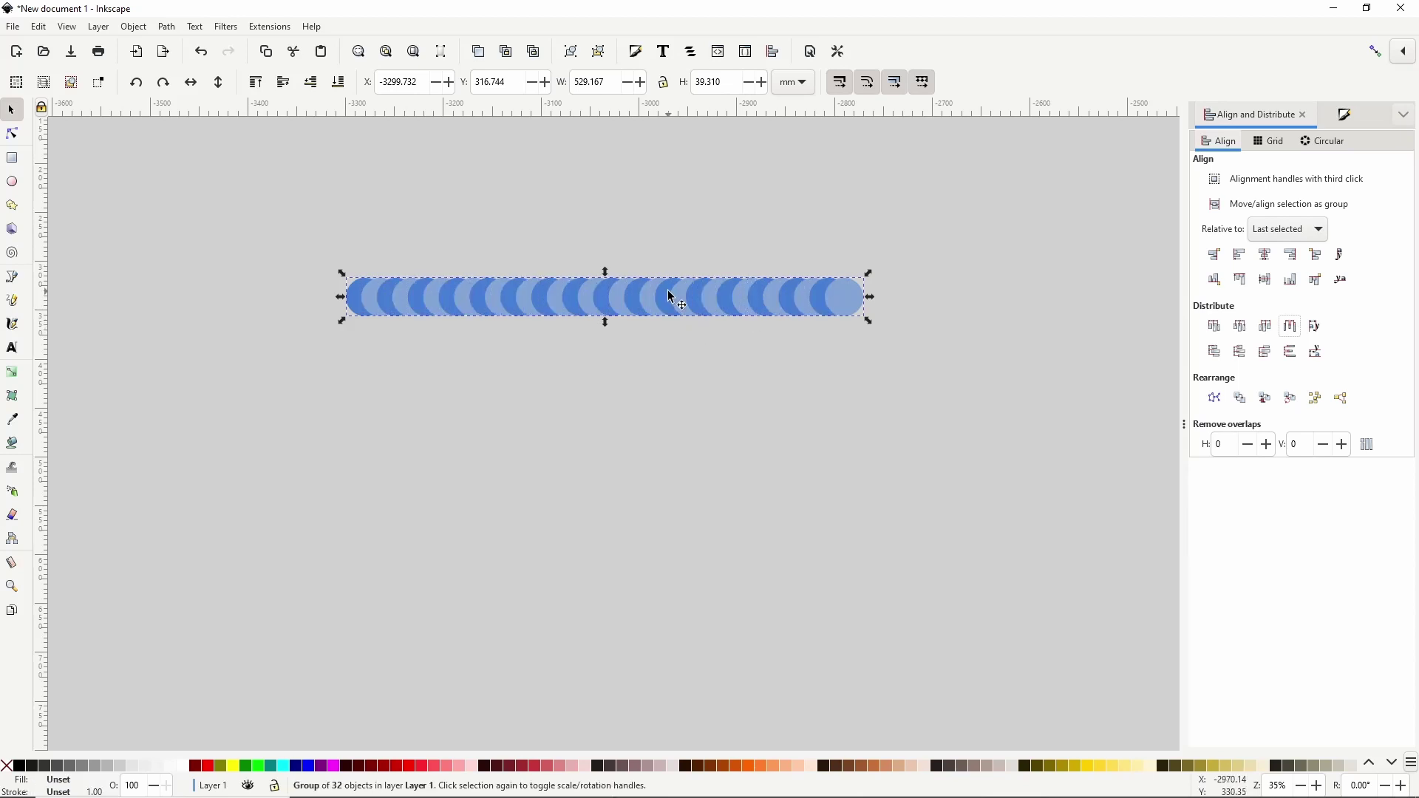
Duplicate the grouped circle row repeatedly downward into a stack of overlapping rows about 300 mm high
key(ctrl+d)
drag(634, 299, 633, 343)
key(ctrl+d)
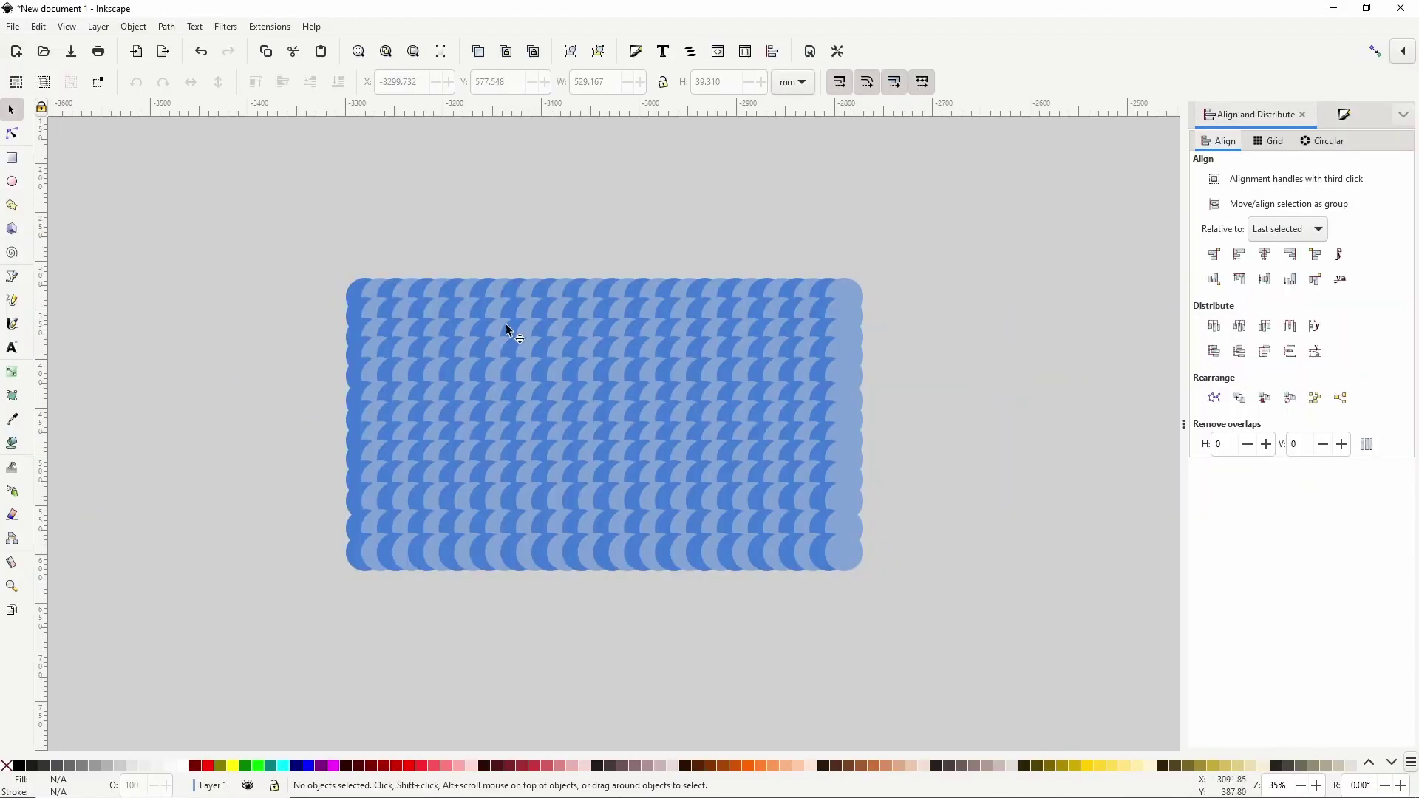
Distribute the stacked circle rows with even vertical gaps and group them into one object
drag(234, 213, 953, 622)
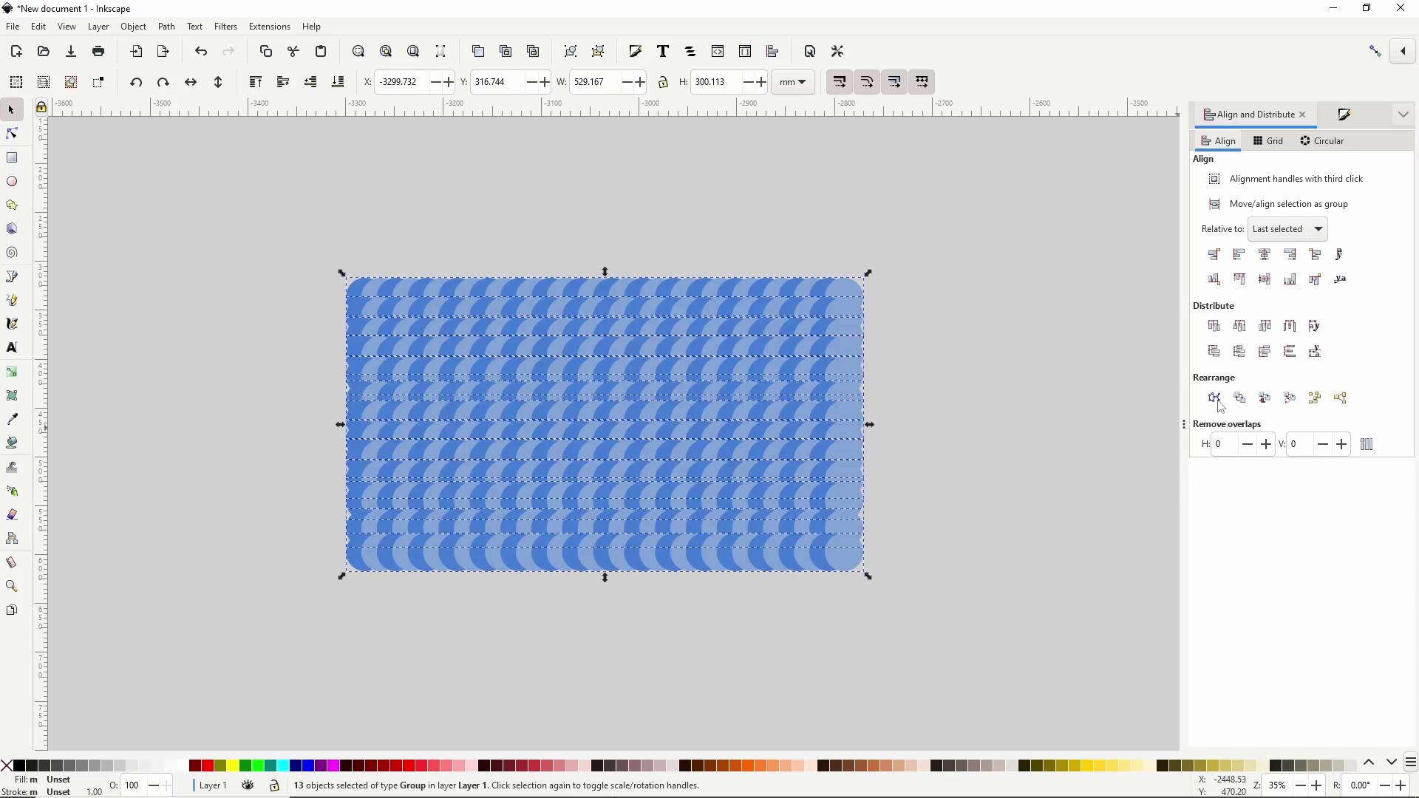
click(1300, 361)
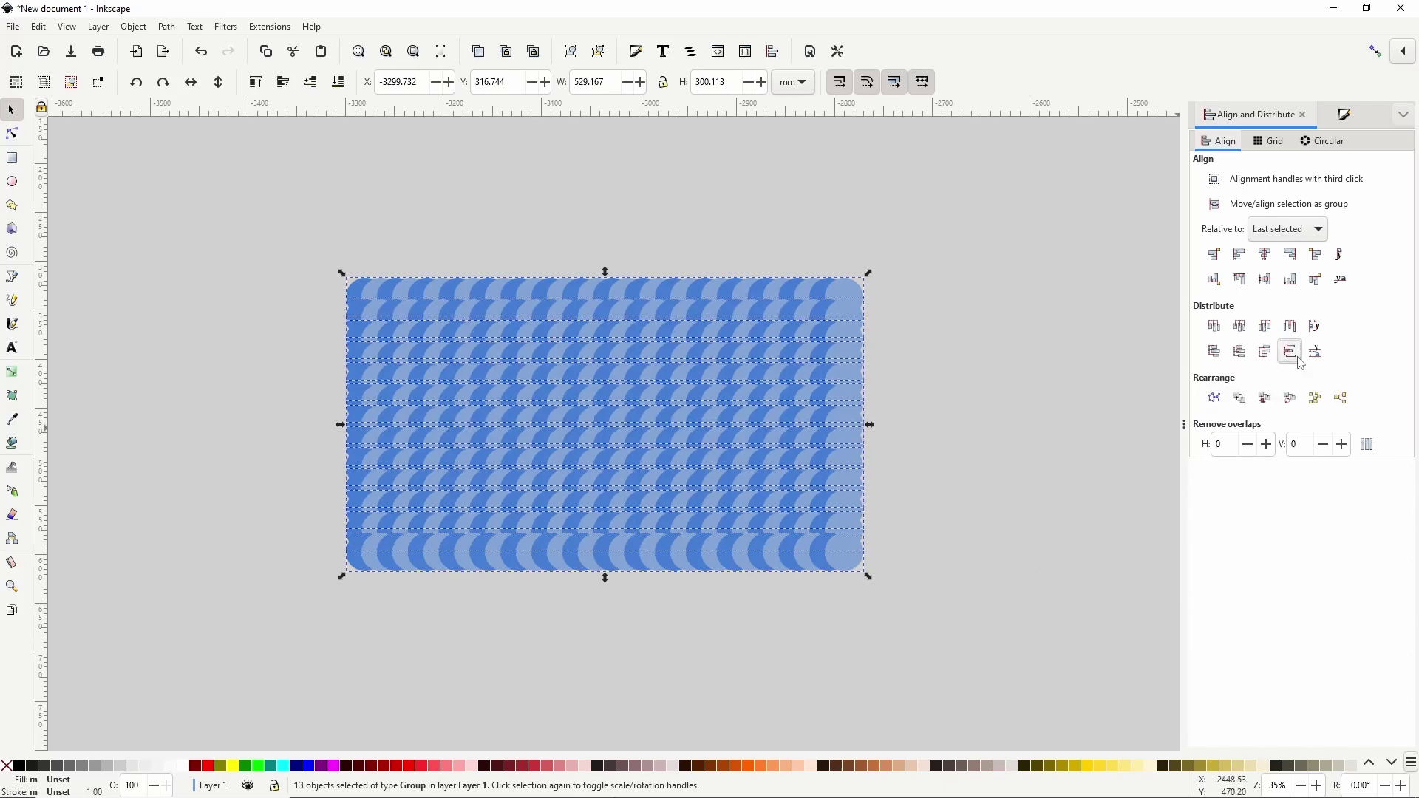
key(ctrl+g)
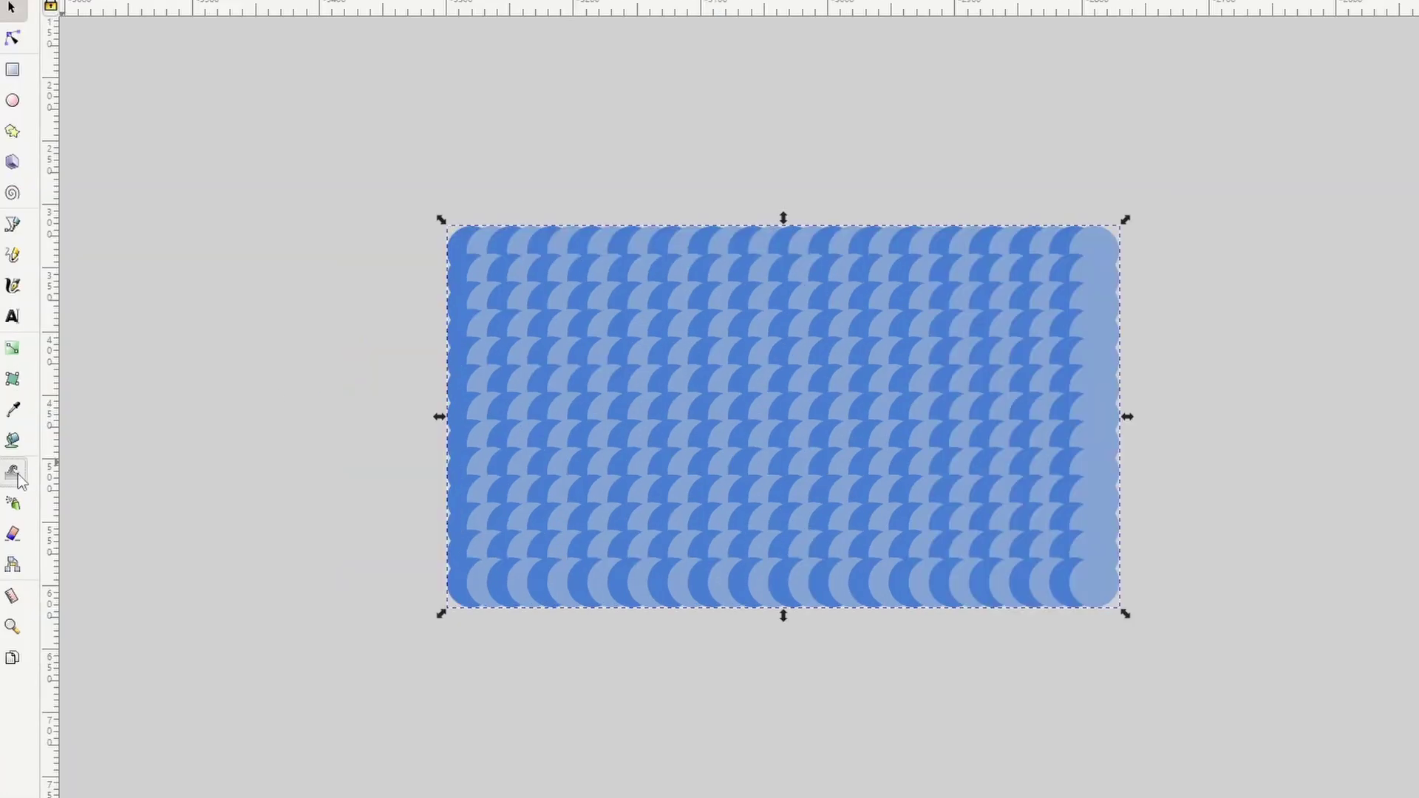
Set up the Tweak tool with a force of 100 and the mode that pushes parts of paths
click(12, 467)
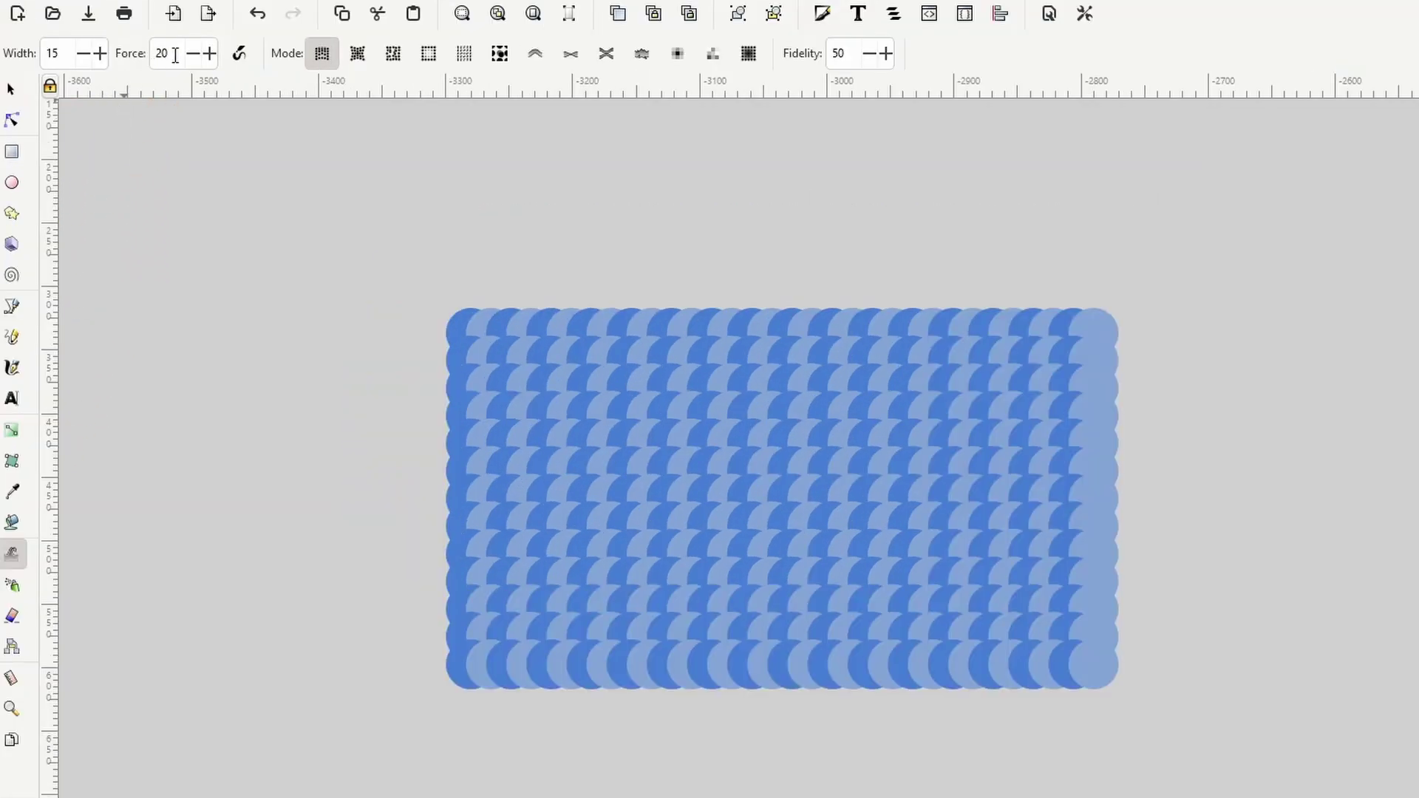
right_click(175, 57)
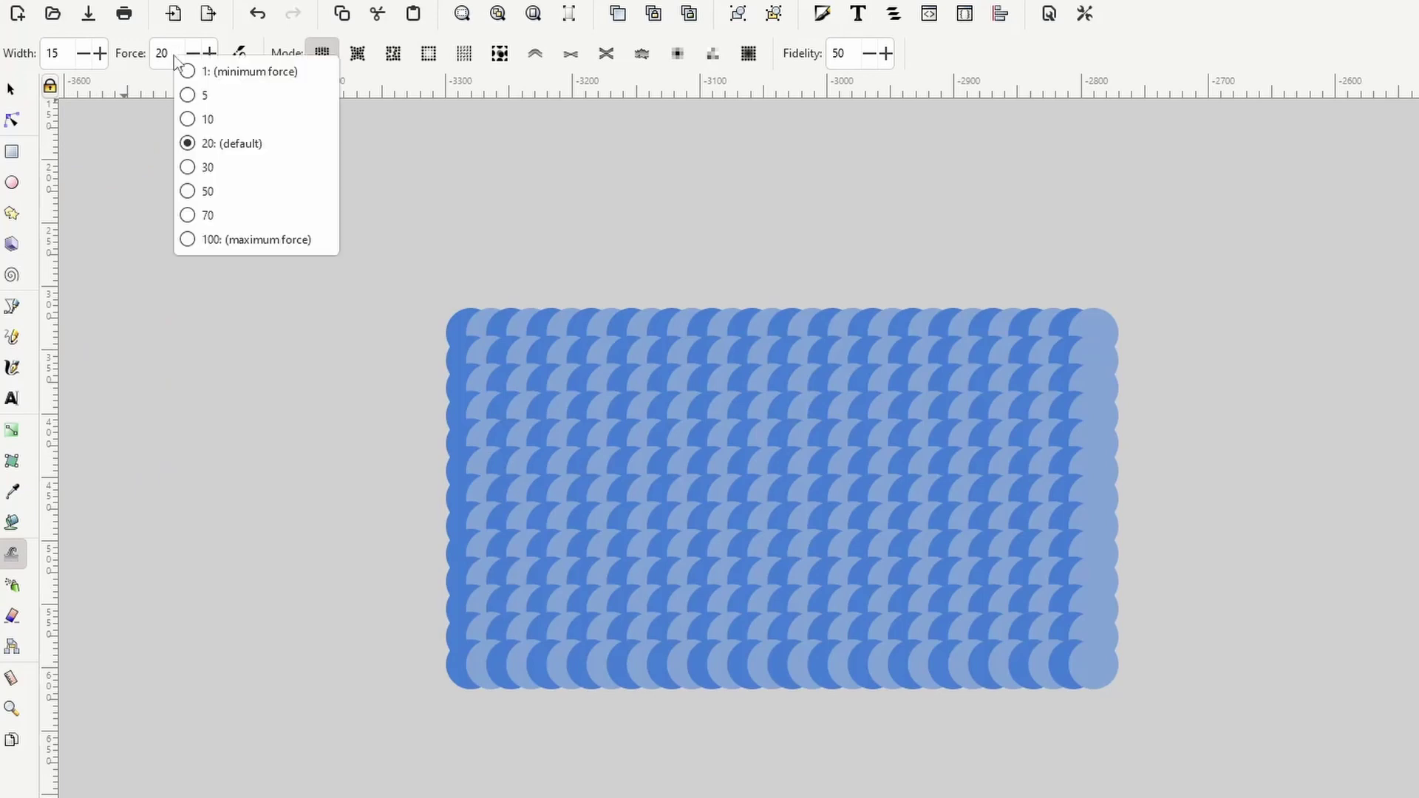
click(226, 245)
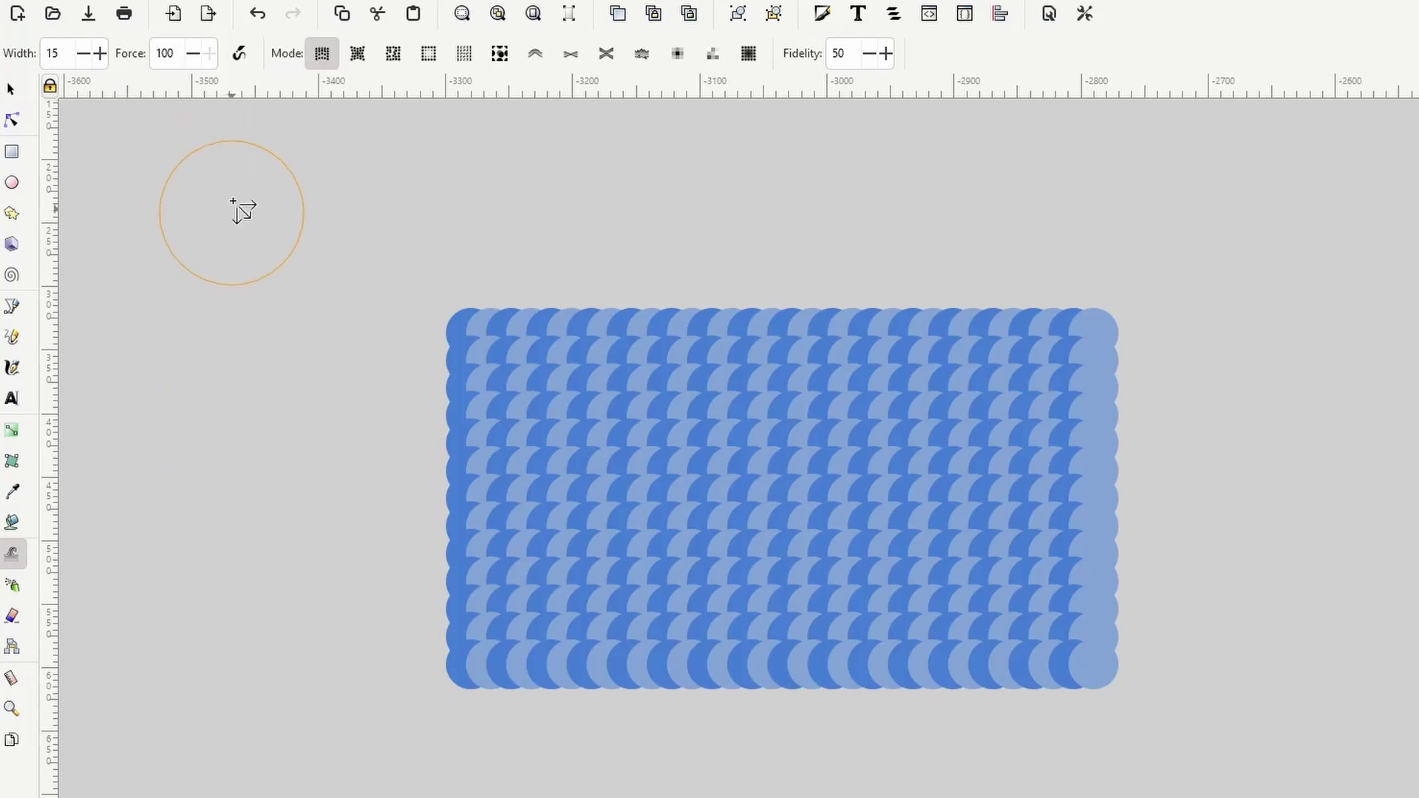
click(534, 56)
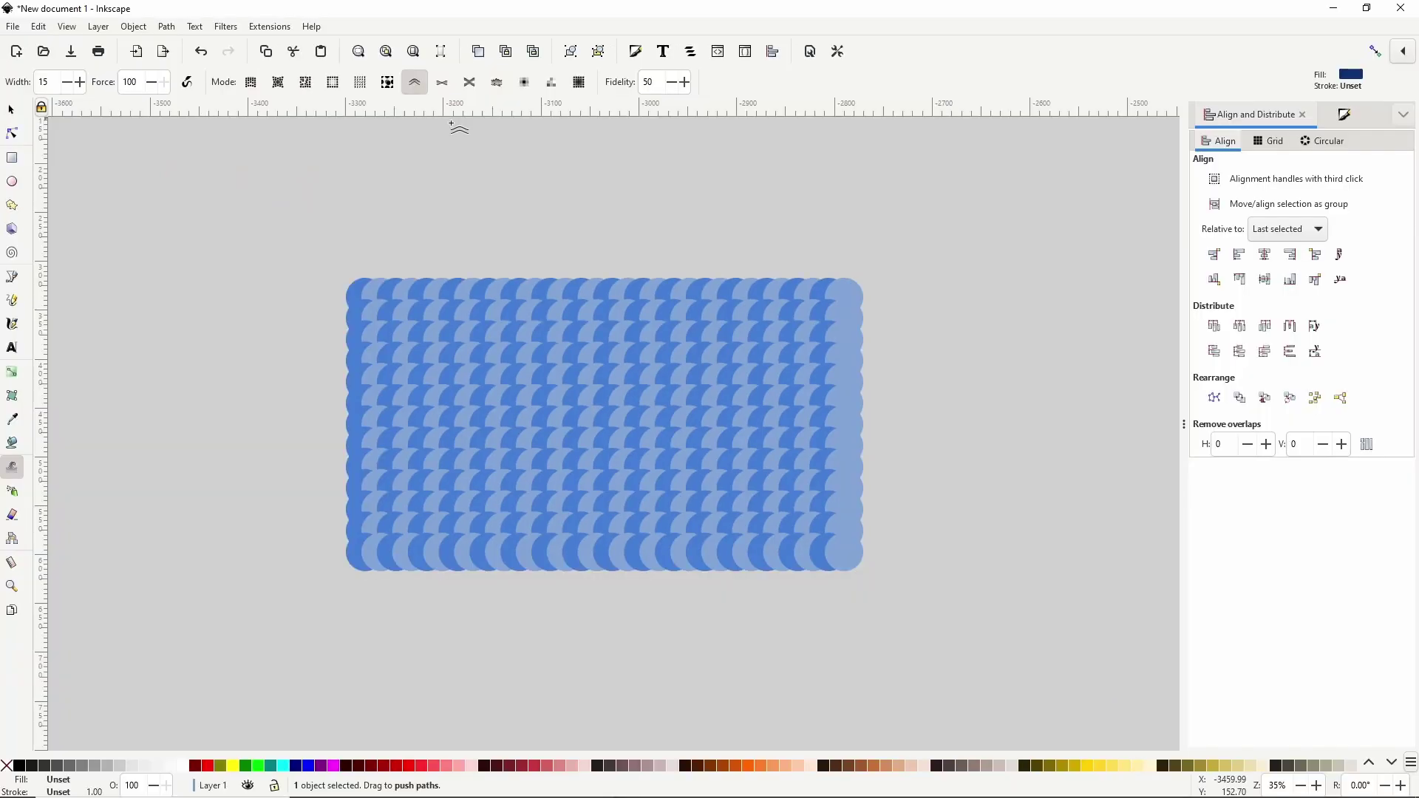
Push the circle pattern in many swirling strokes over its whole area to warp it into a liquid marble texture
mouse_move(687, 411)
mouse_down()
mouse_move(609, 451)
mouse_move(560, 448)
mouse_move(552, 432)
mouse_move(585, 391)
mouse_move(674, 491)
mouse_move(735, 449)
mouse_move(598, 412)
mouse_move(566, 467)
mouse_move(665, 427)
mouse_up()
scroll(669, 432, up, 2)
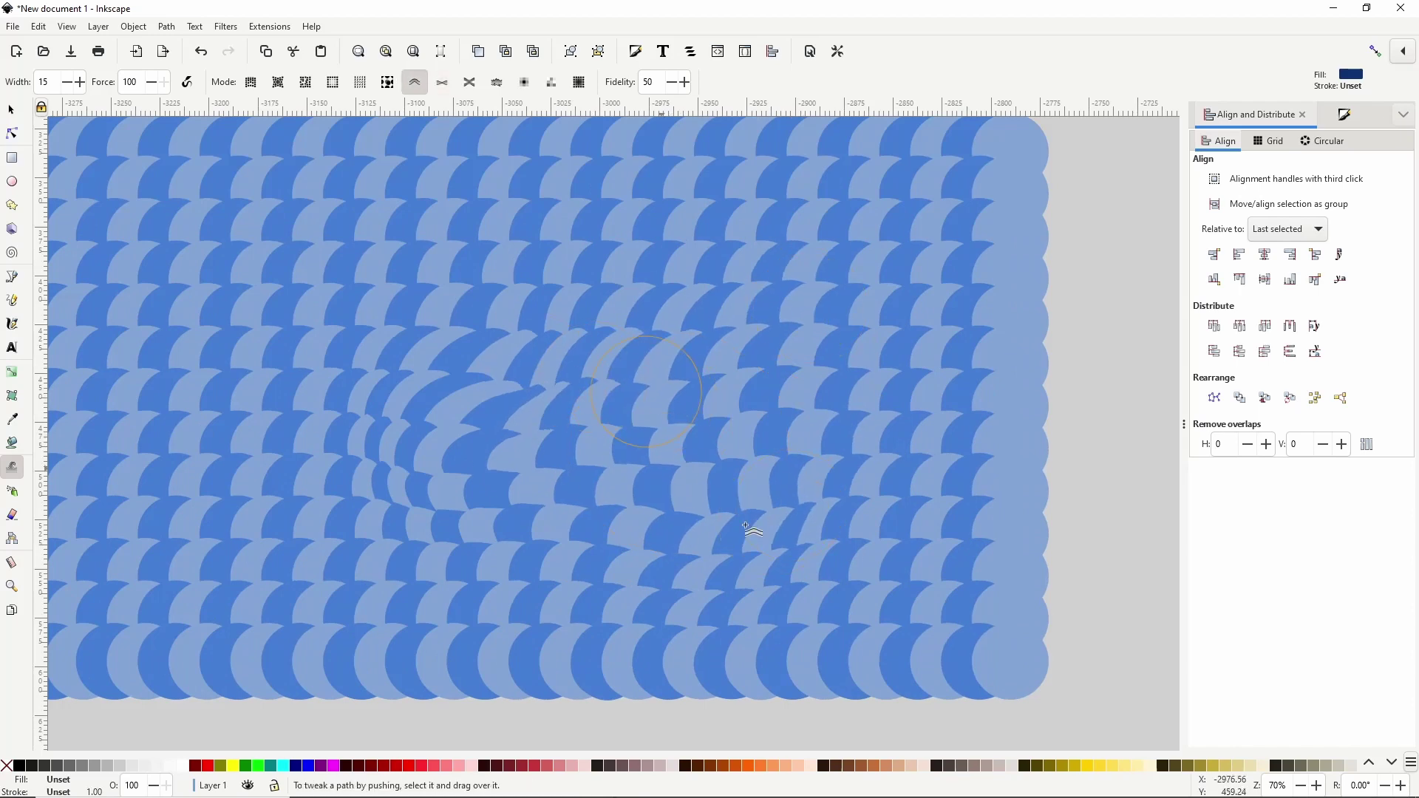
scroll(521, 405, down, 1)
mouse_move(434, 341)
mouse_down()
mouse_move(373, 473)
mouse_move(602, 469)
mouse_move(750, 518)
mouse_move(629, 405)
mouse_up()
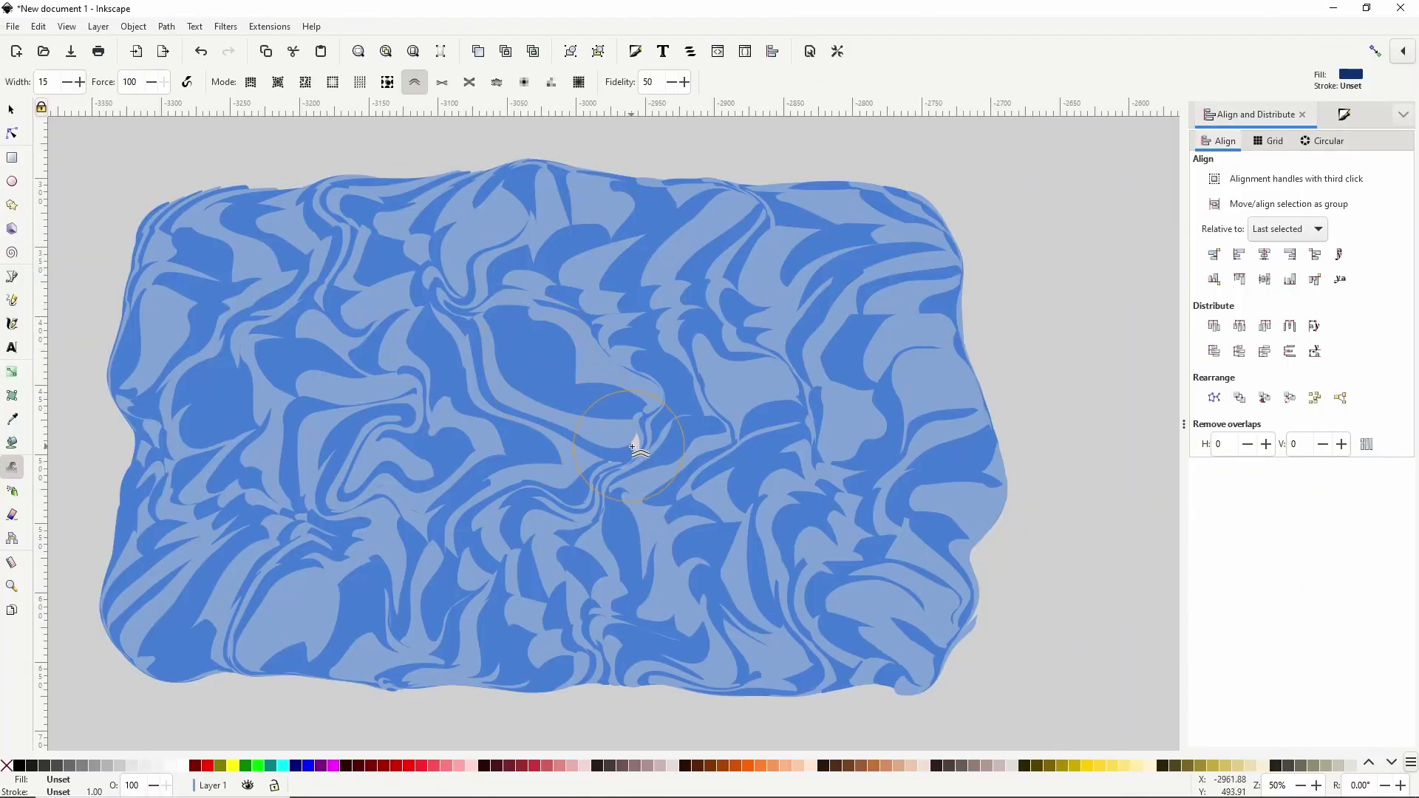
scroll(600, 428, up, 1)
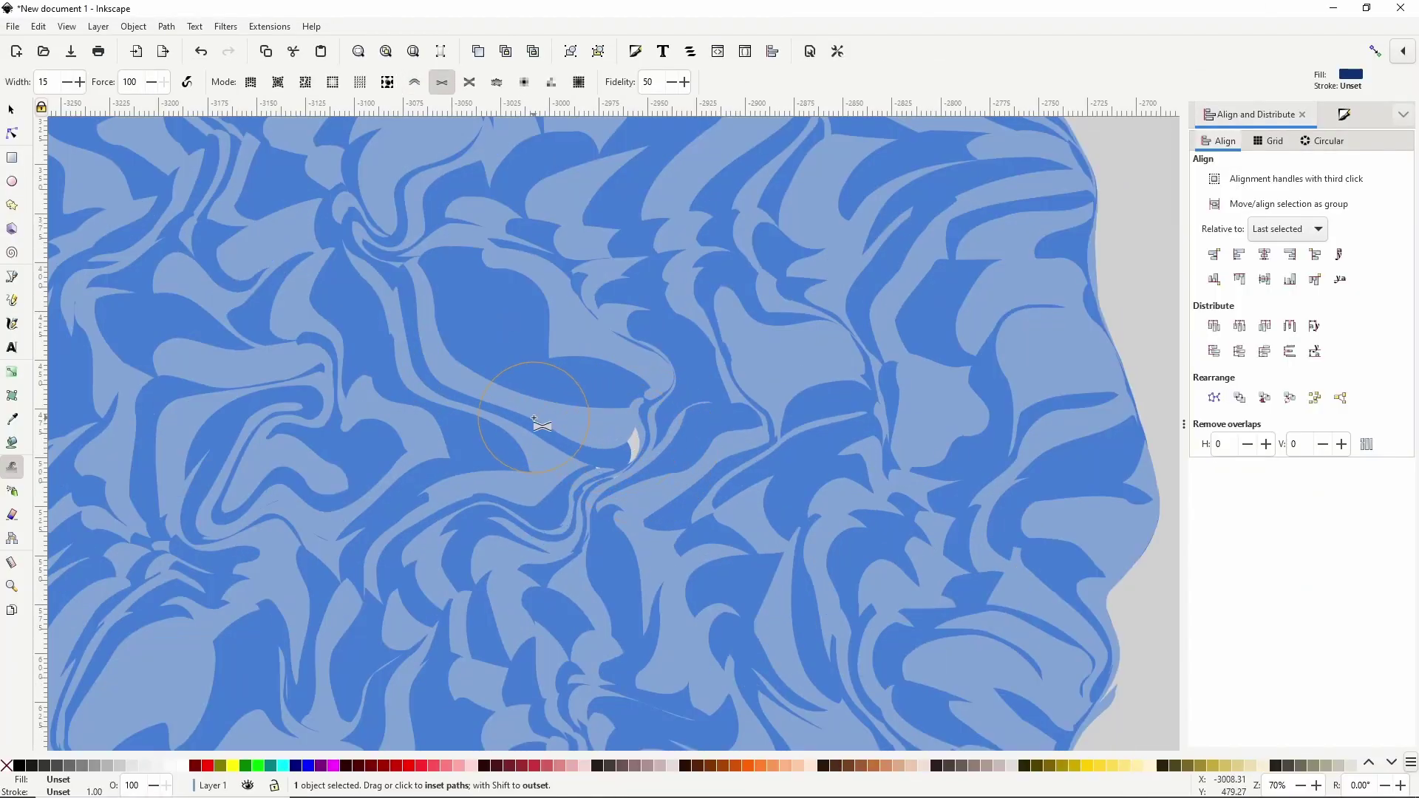
scroll(538, 421, down, 1)
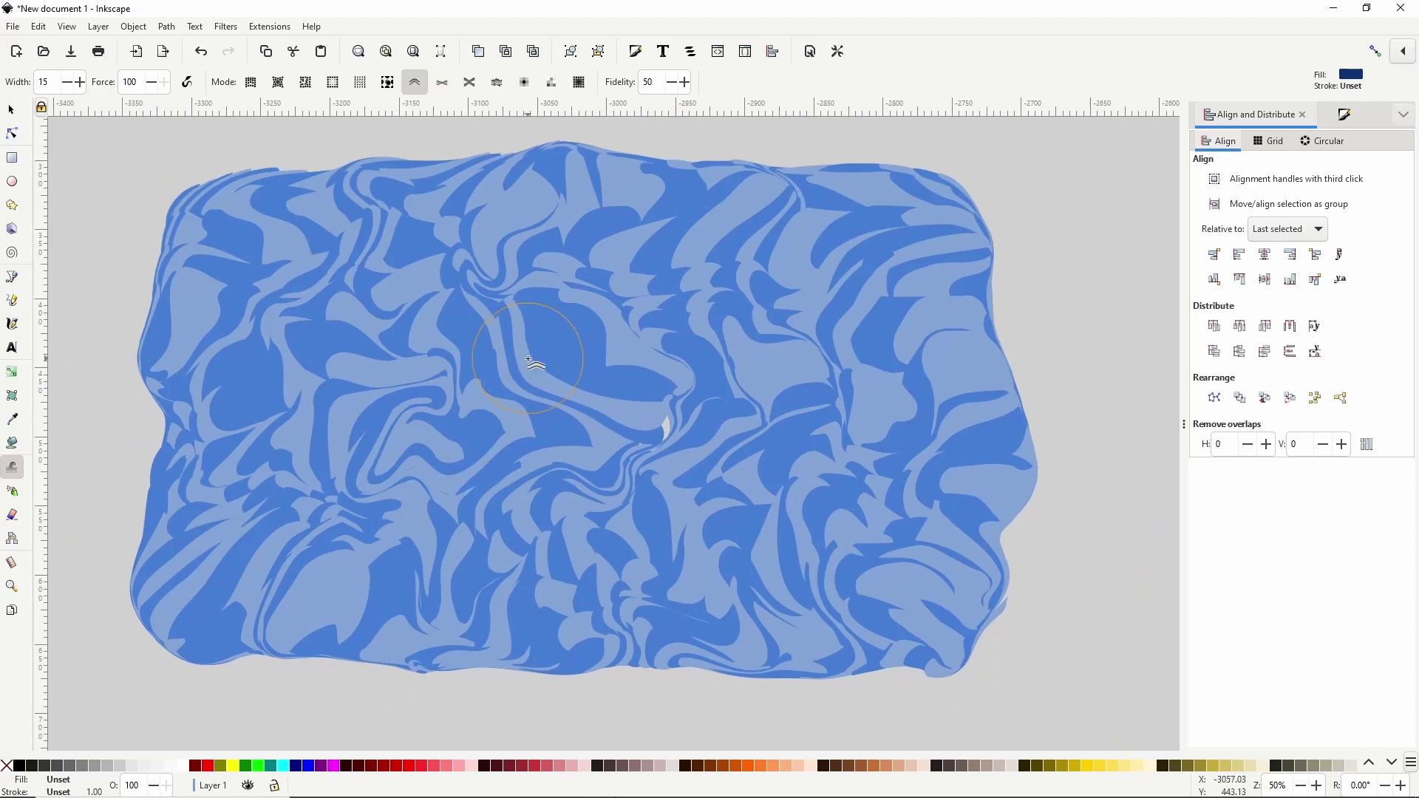
Draw a rectangle about 545 by 308 mm over the middle of the marbled pattern and fill it red
click(17, 161)
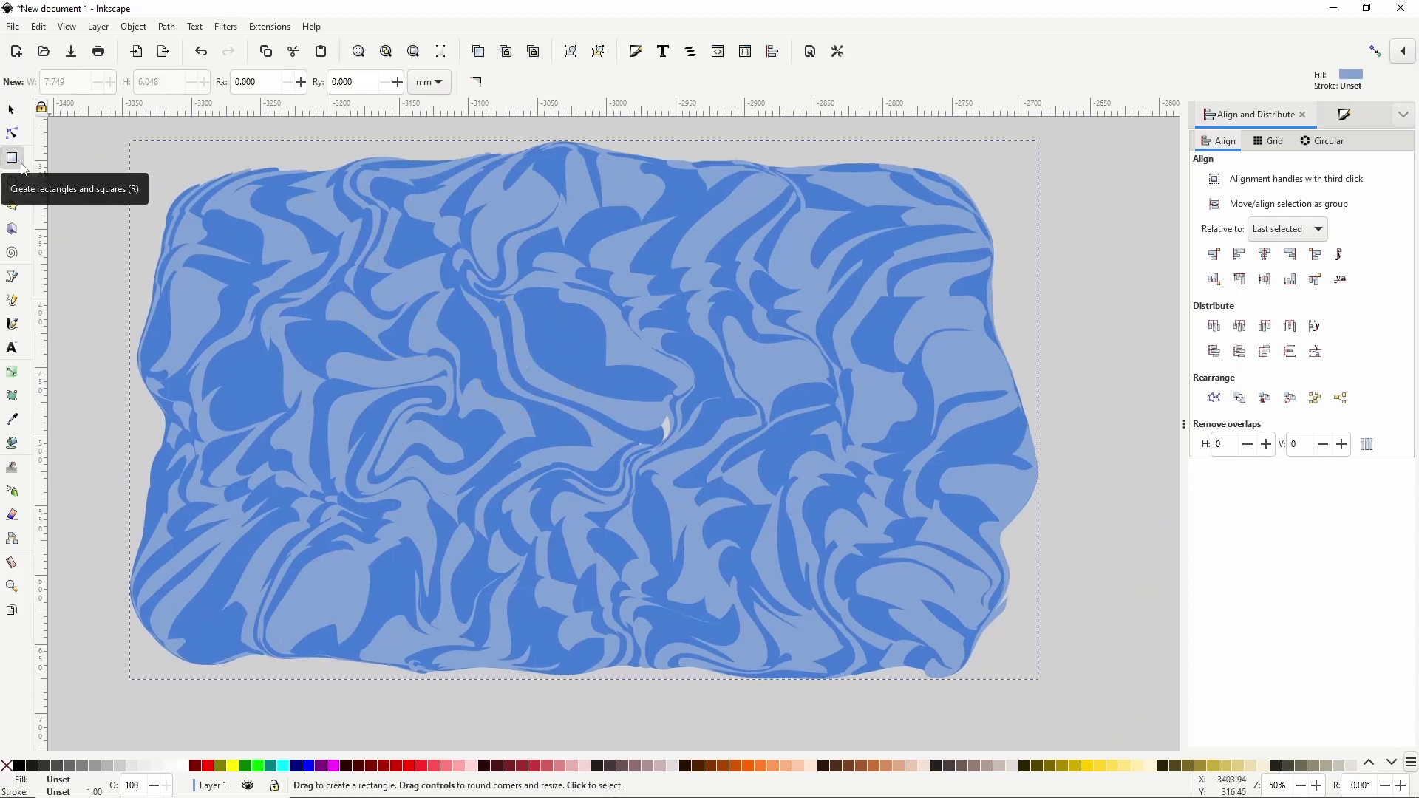
drag(209, 213, 964, 640)
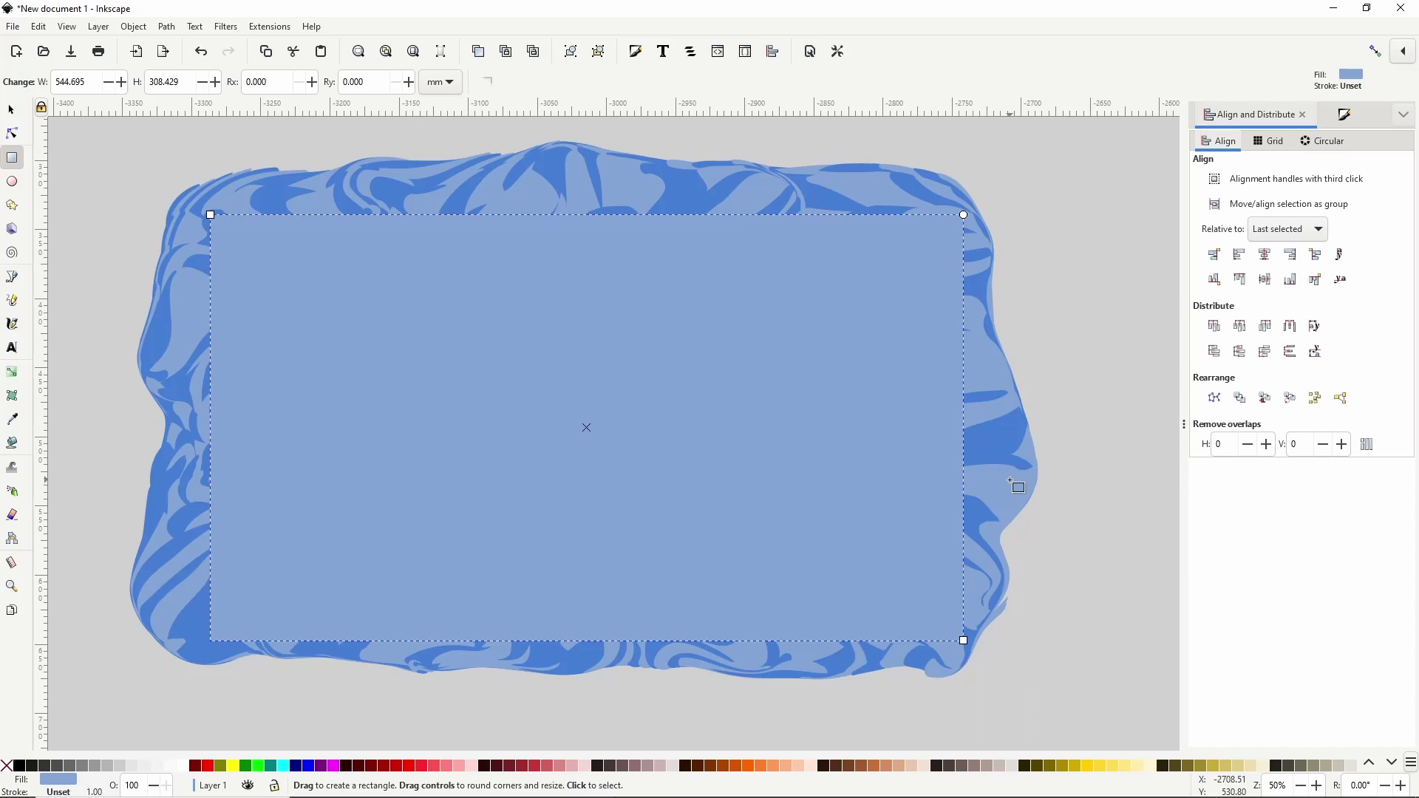
click(210, 769)
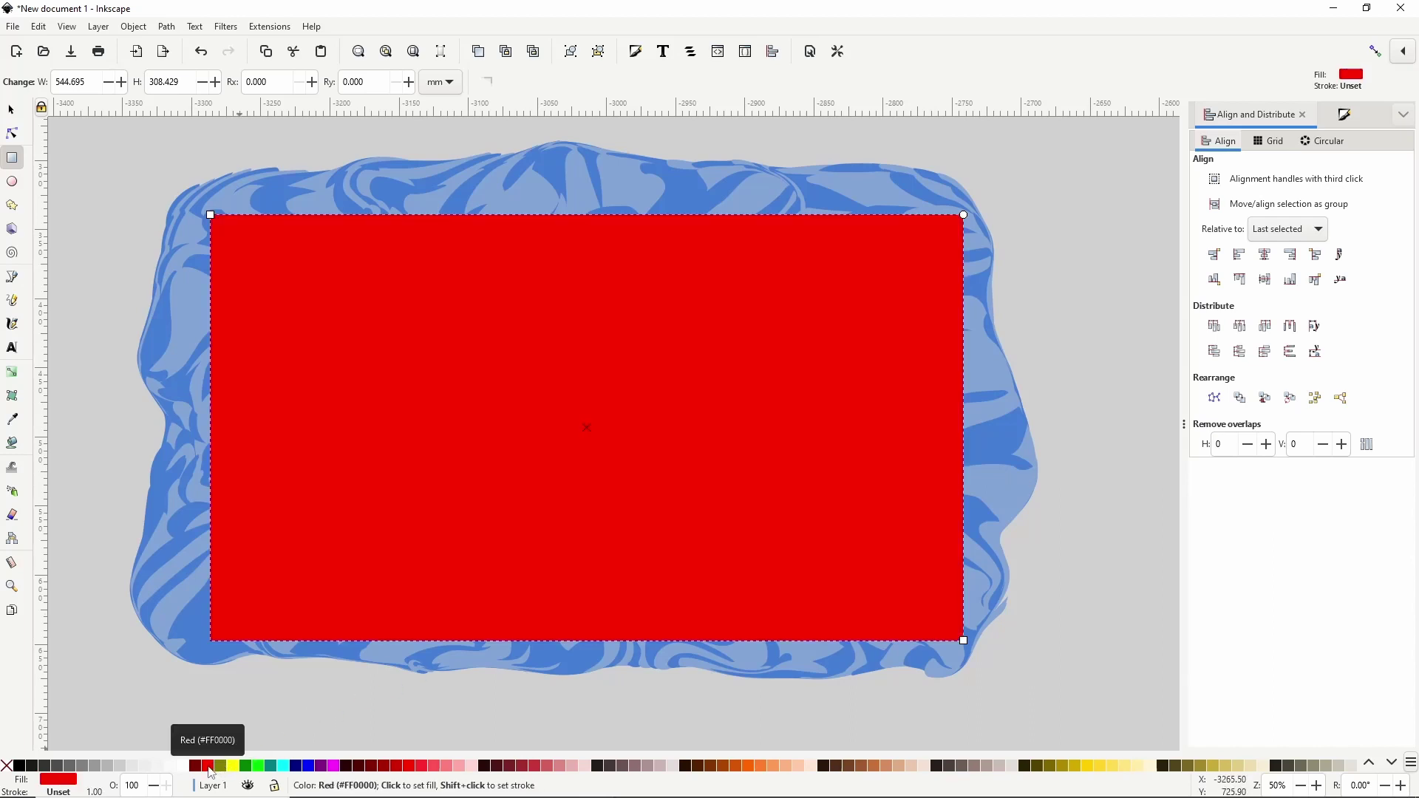
Fill the rectangle with the light blue sampled from the marbled pattern and send it behind the pattern
click(13, 419)
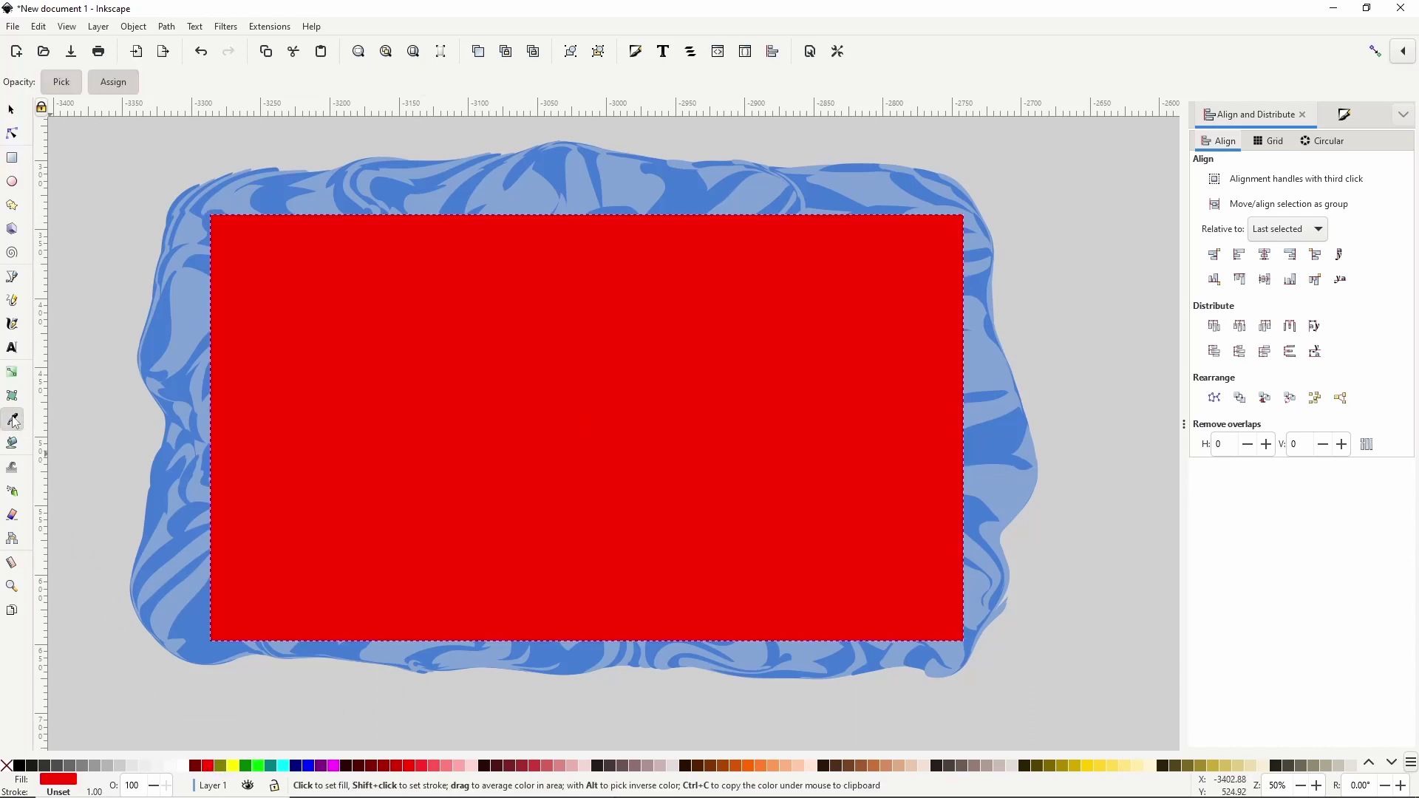
click(198, 323)
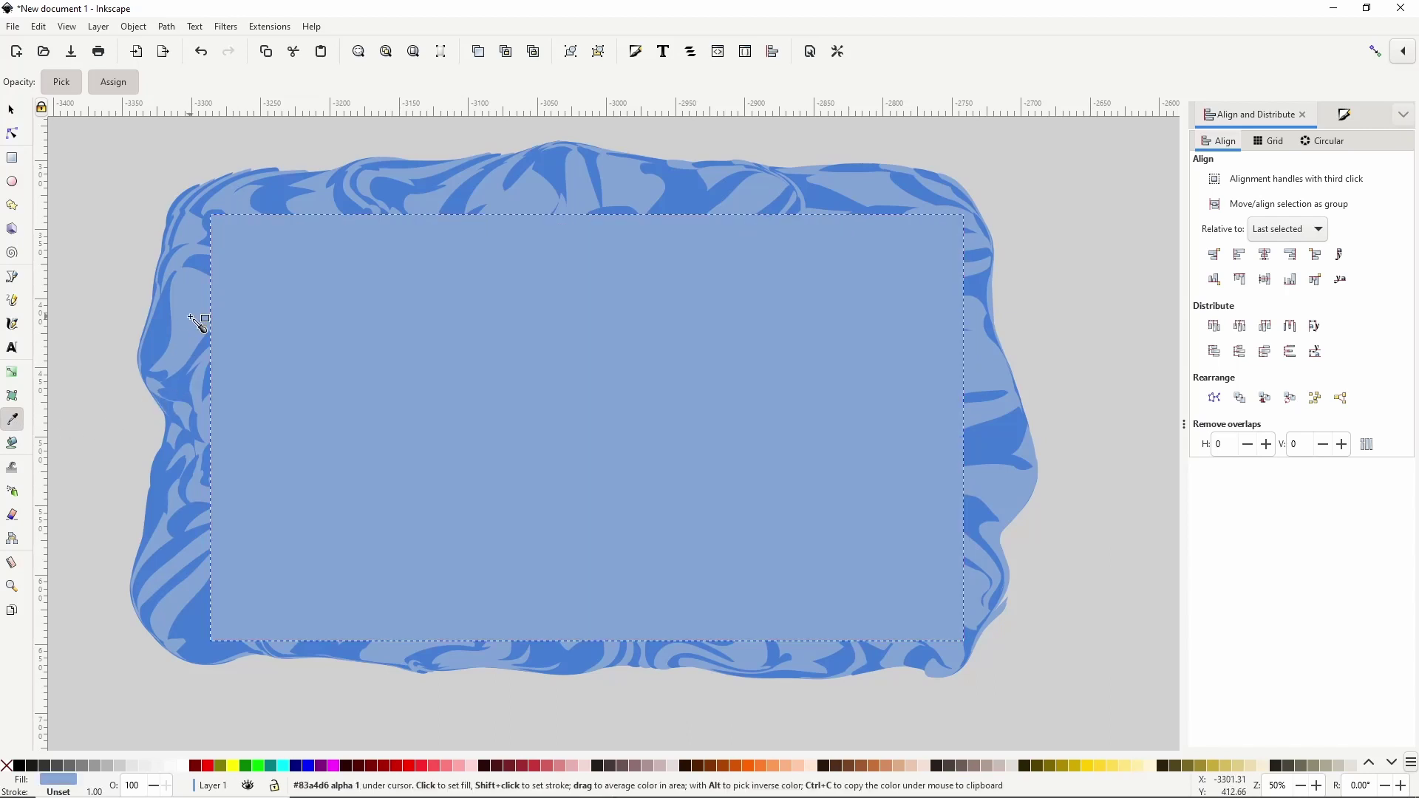
click(13, 110)
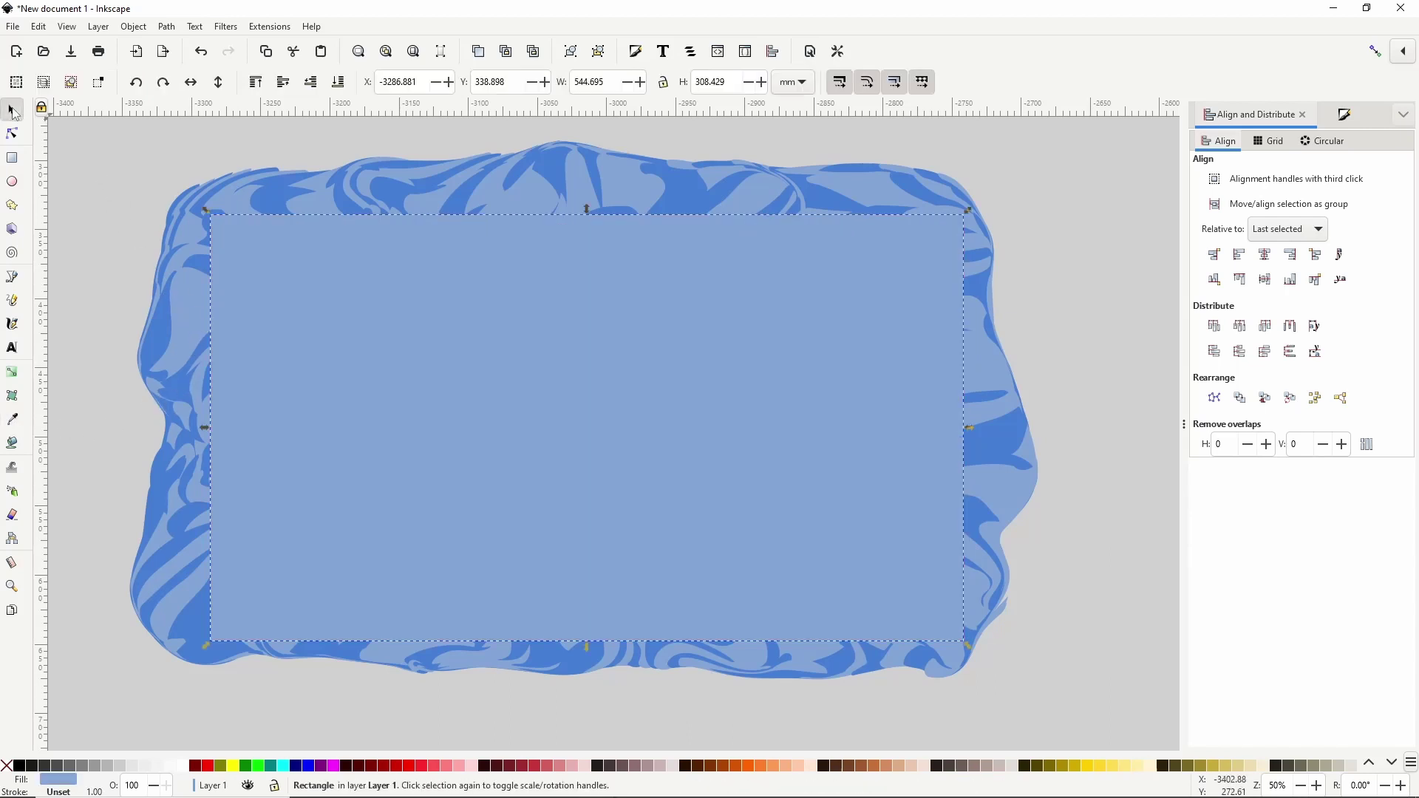
click(336, 83)
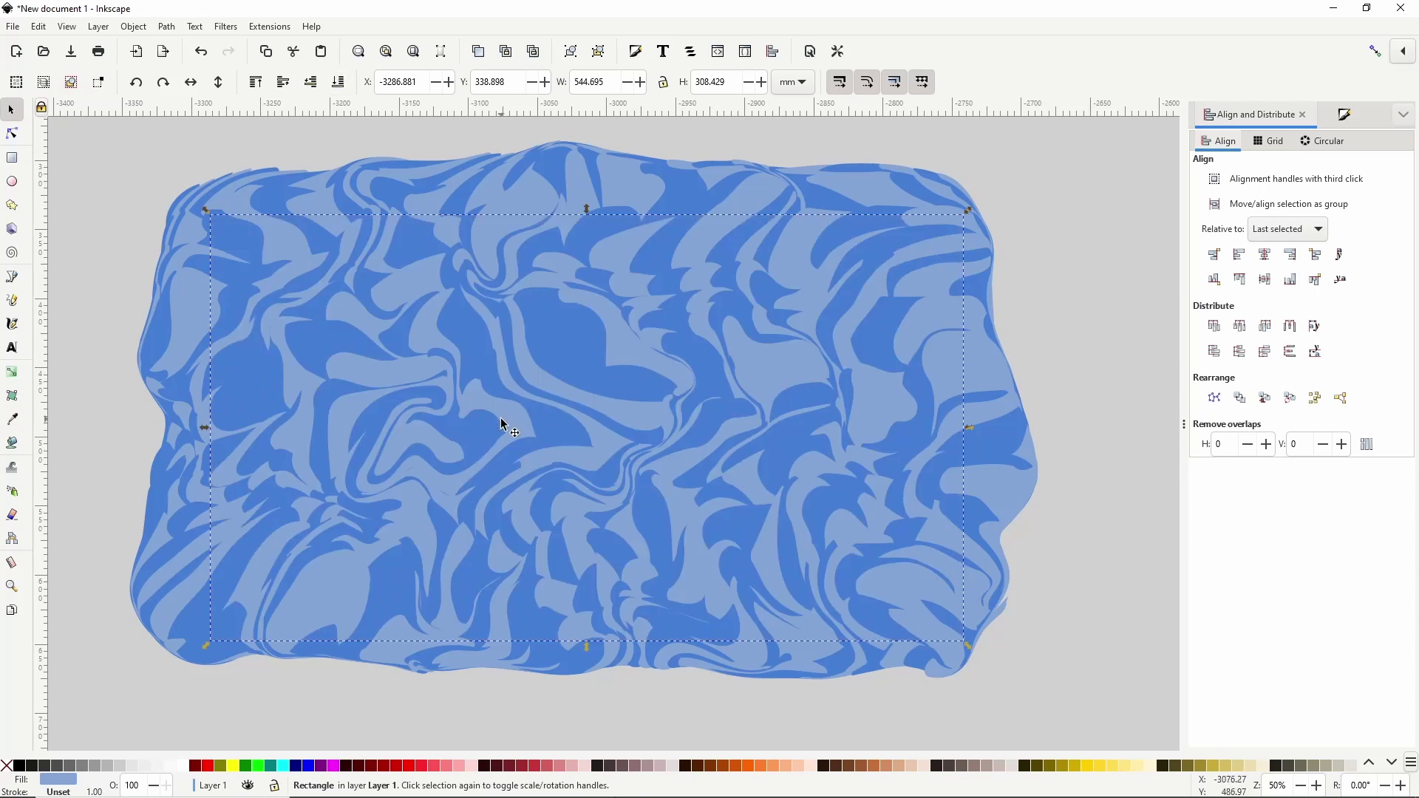
Bring the rectangle back in front of the marbled pattern and clip the pattern to the rectangle's outline
key(ctrl)
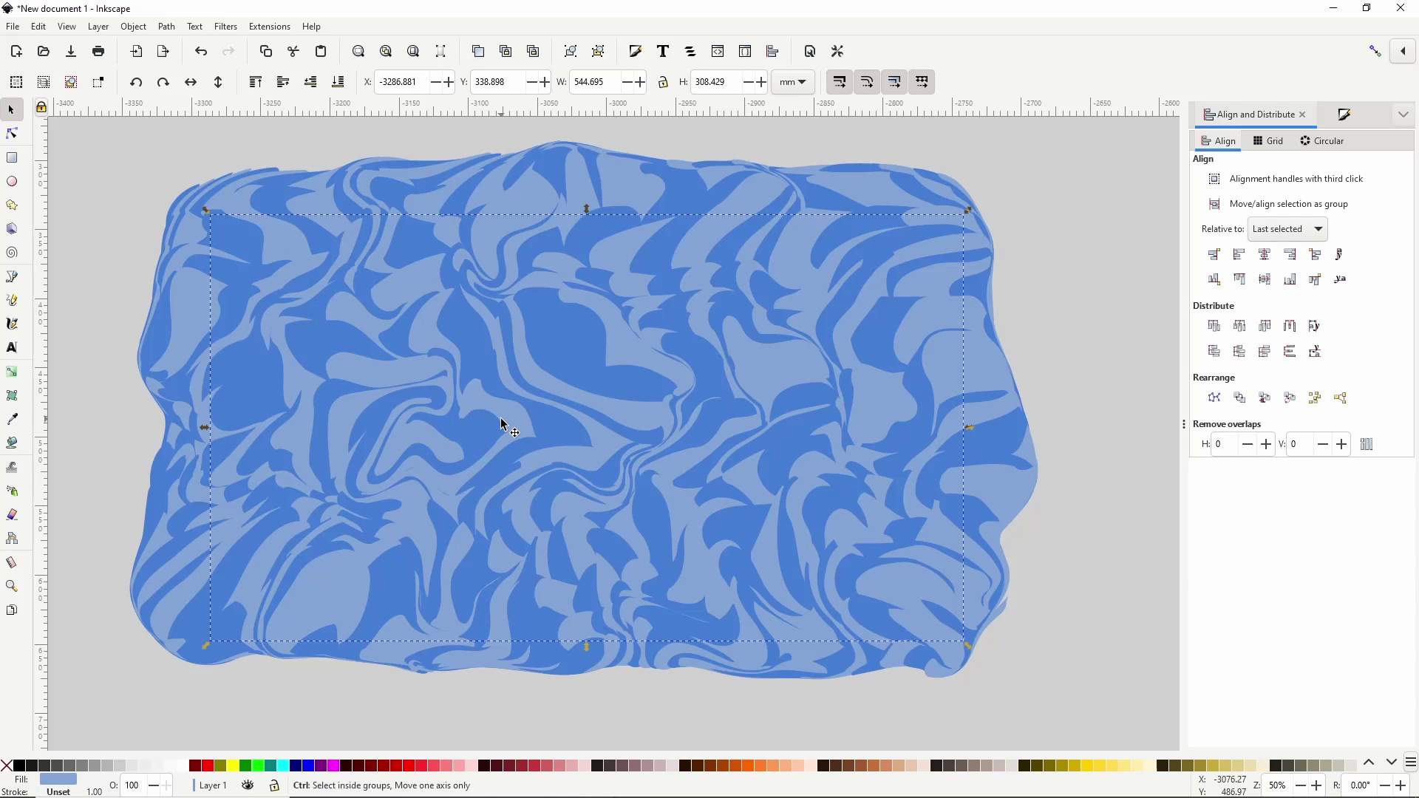
key(ctrl+z)
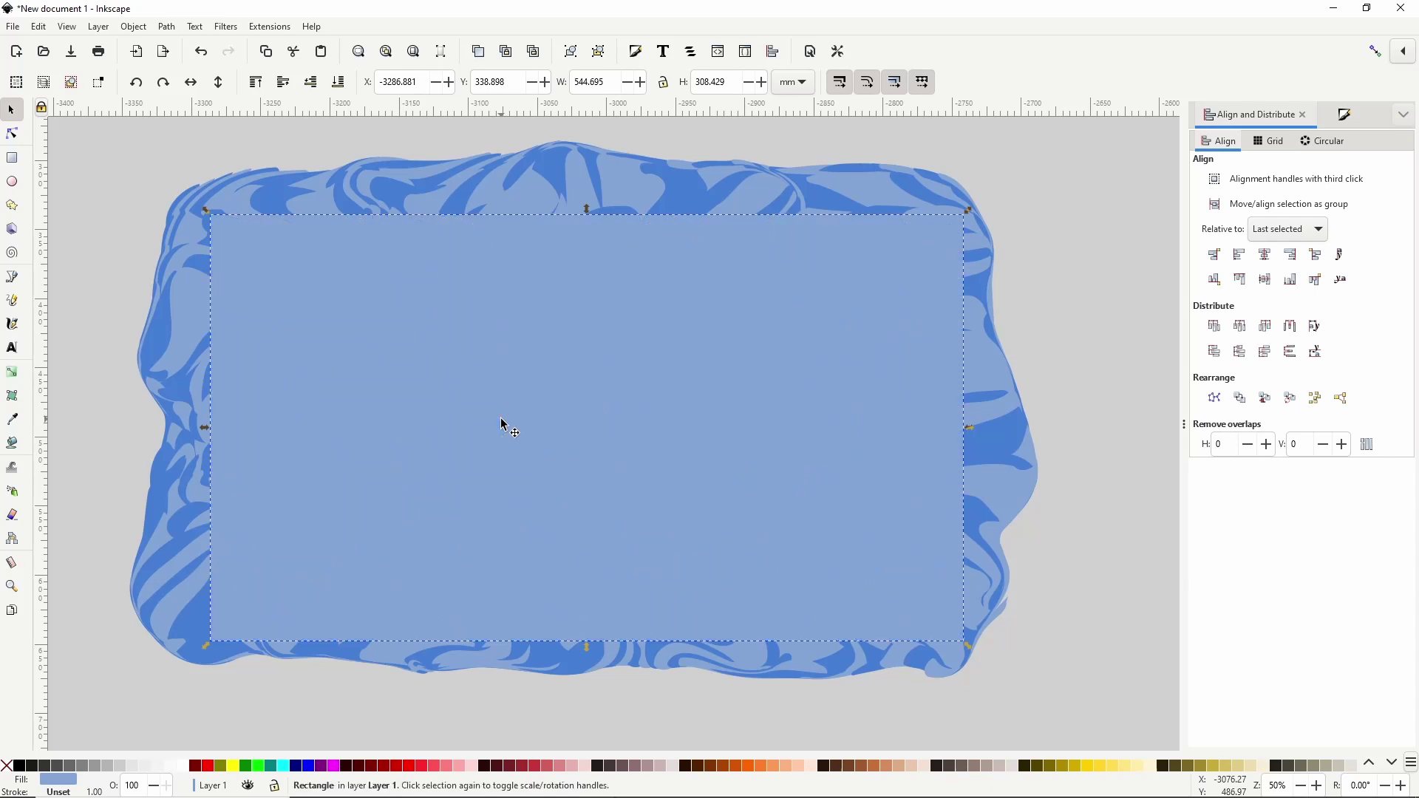
shift+click(526, 188)
right_click(527, 189)
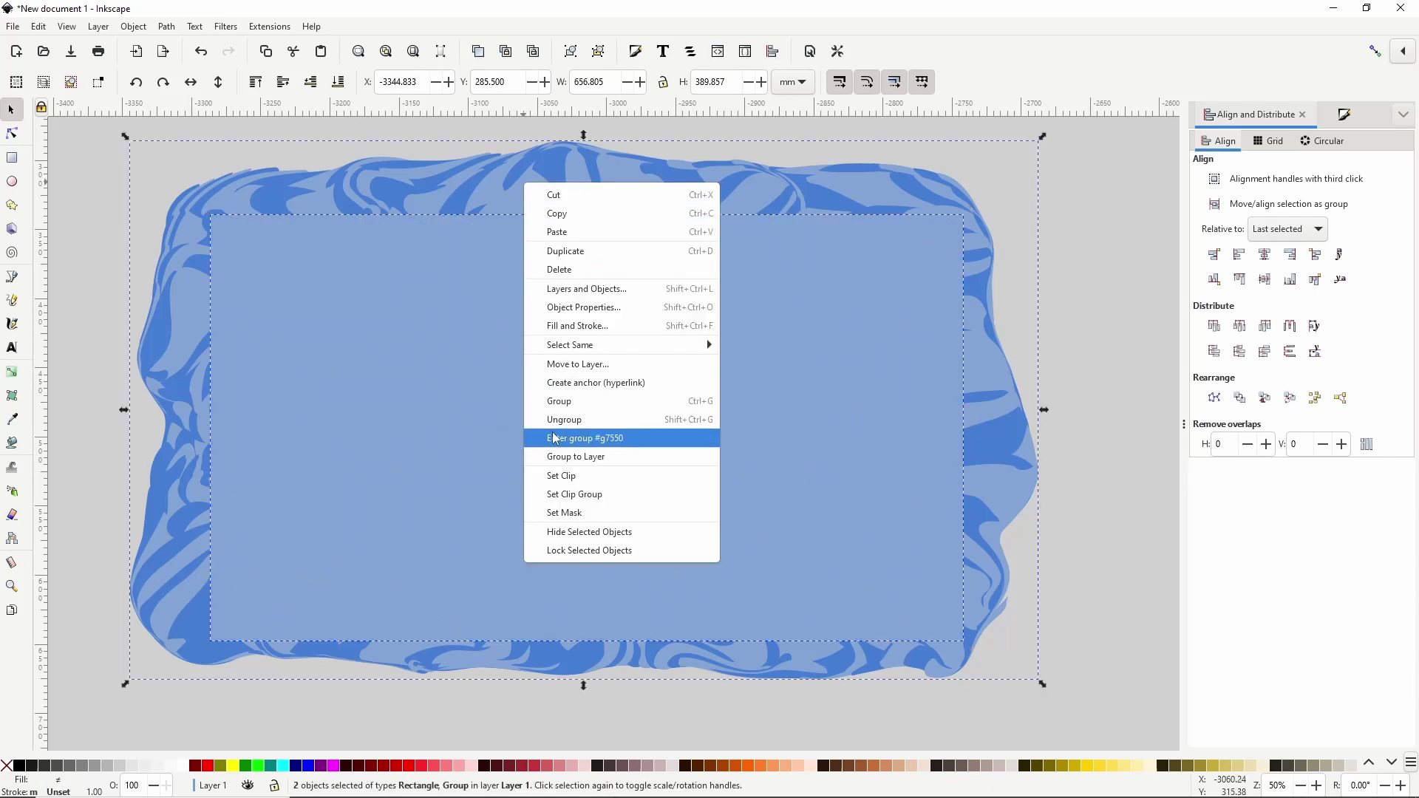
click(561, 476)
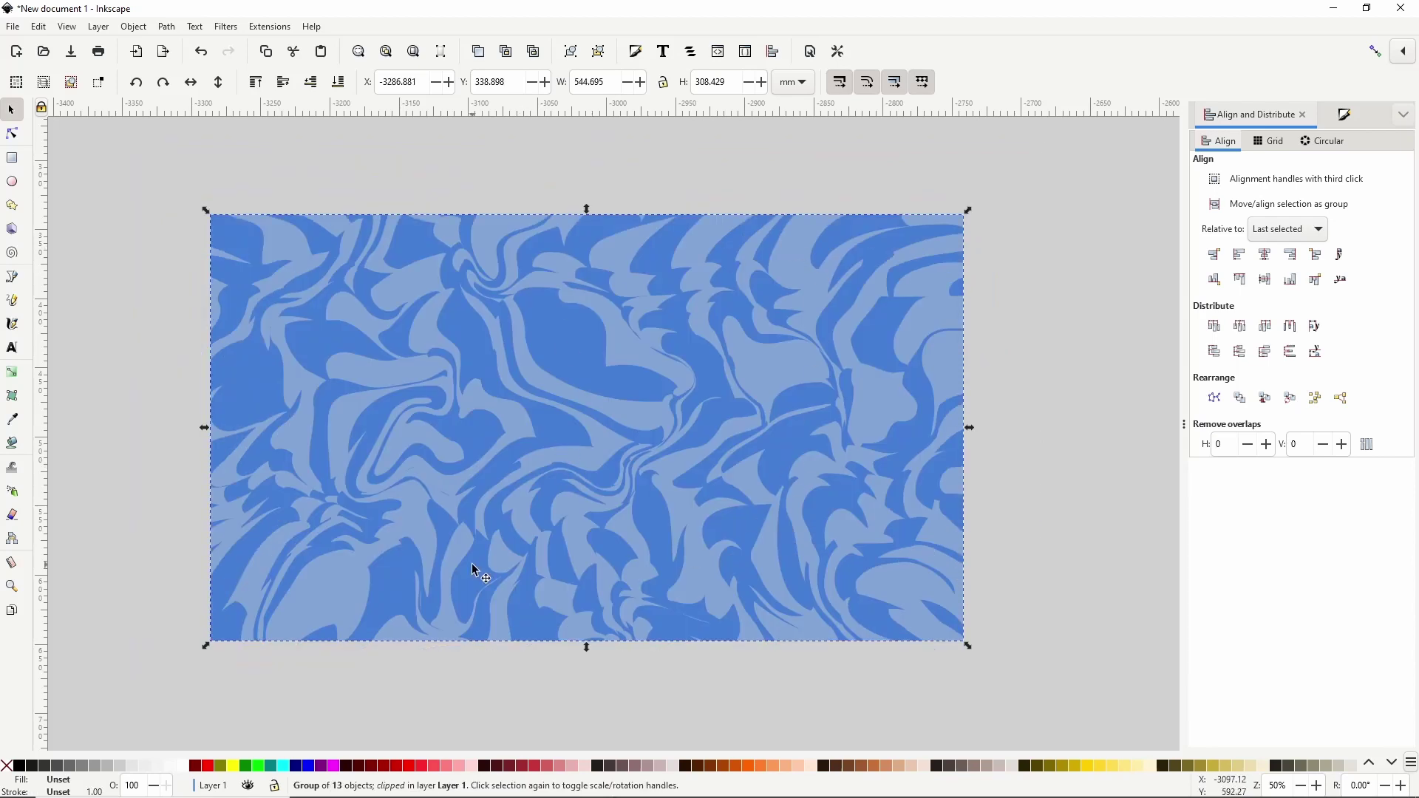
Push parts of the clipped marble pattern further with the Tweak tool
click(12, 467)
mouse_move(389, 572)
mouse_down()
mouse_move(513, 628)
mouse_move(722, 614)
mouse_move(783, 517)
mouse_move(649, 418)
mouse_move(814, 410)
mouse_move(885, 476)
mouse_move(948, 657)
mouse_move(821, 434)
mouse_move(571, 370)
mouse_move(444, 436)
mouse_move(551, 503)
mouse_move(682, 393)
mouse_move(606, 286)
mouse_move(521, 235)
mouse_move(711, 222)
mouse_move(836, 241)
mouse_move(929, 285)
mouse_move(885, 368)
mouse_move(415, 314)
mouse_move(347, 384)
mouse_move(308, 454)
mouse_move(246, 398)
mouse_move(226, 472)
mouse_move(290, 347)
mouse_move(295, 273)
mouse_move(382, 312)
mouse_move(525, 449)
mouse_move(636, 466)
mouse_move(632, 432)
mouse_move(589, 471)
mouse_move(663, 493)
mouse_move(653, 417)
mouse_up()
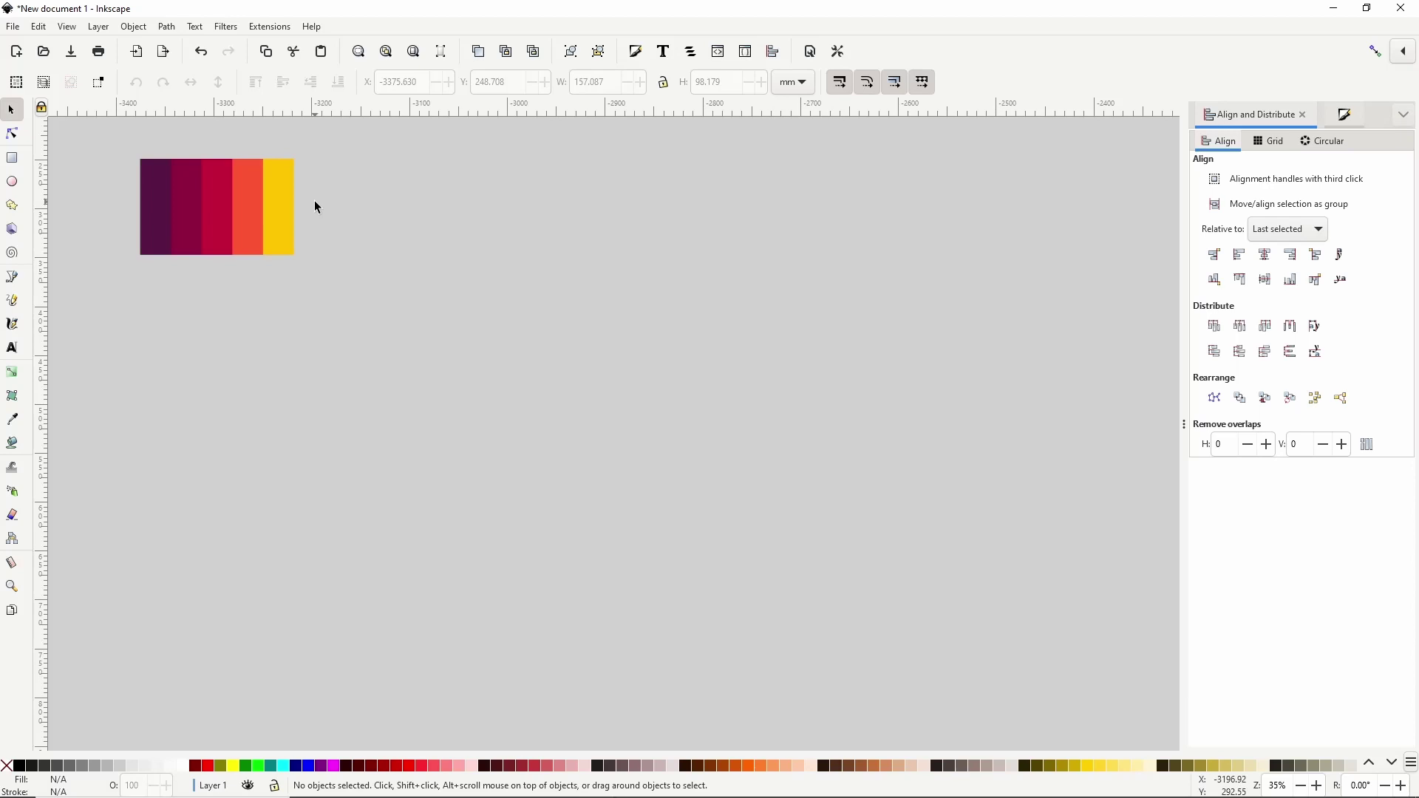
Draw a circle about 31 mm across beside the five-colour palette and fill it with the palette's dark purple
click(12, 184)
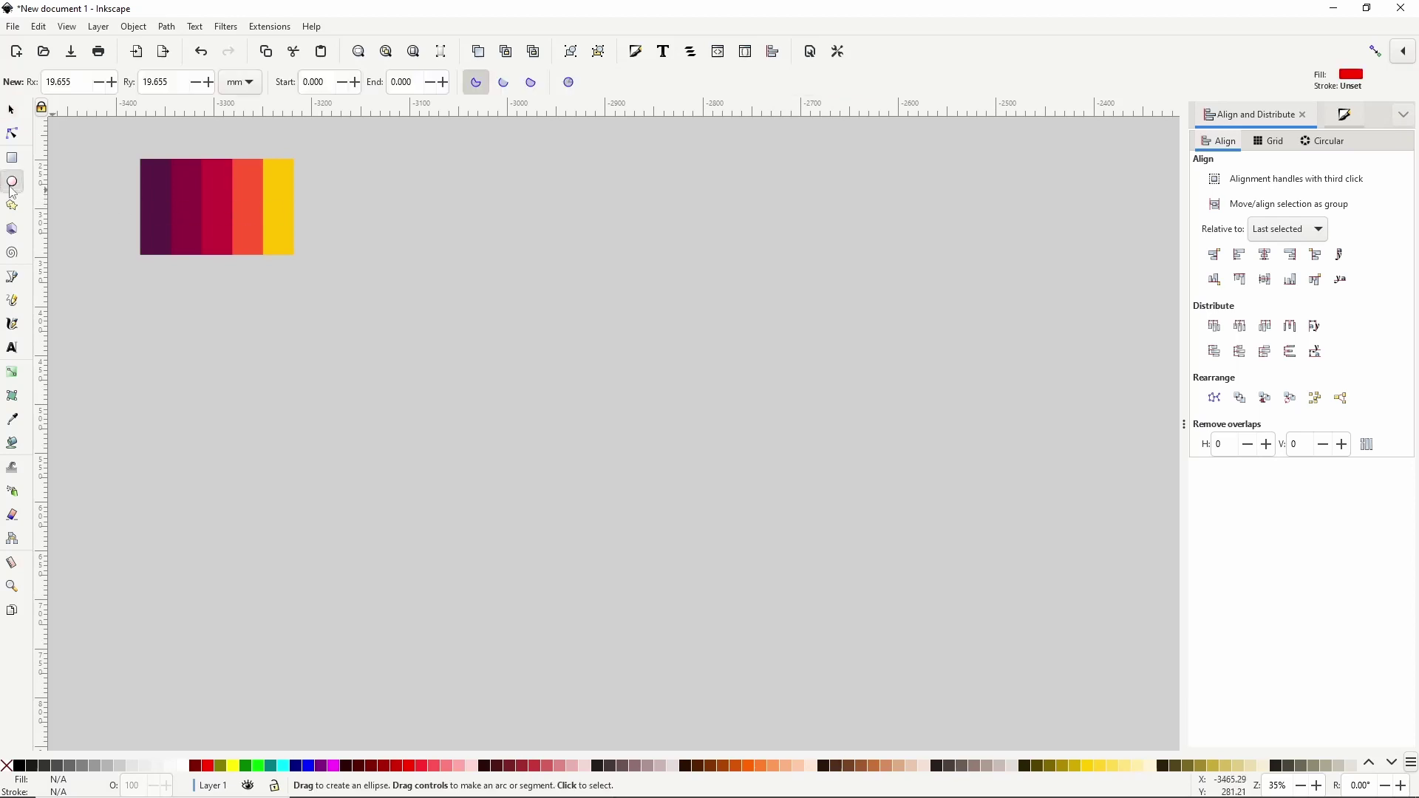
drag(347, 219, 383, 249)
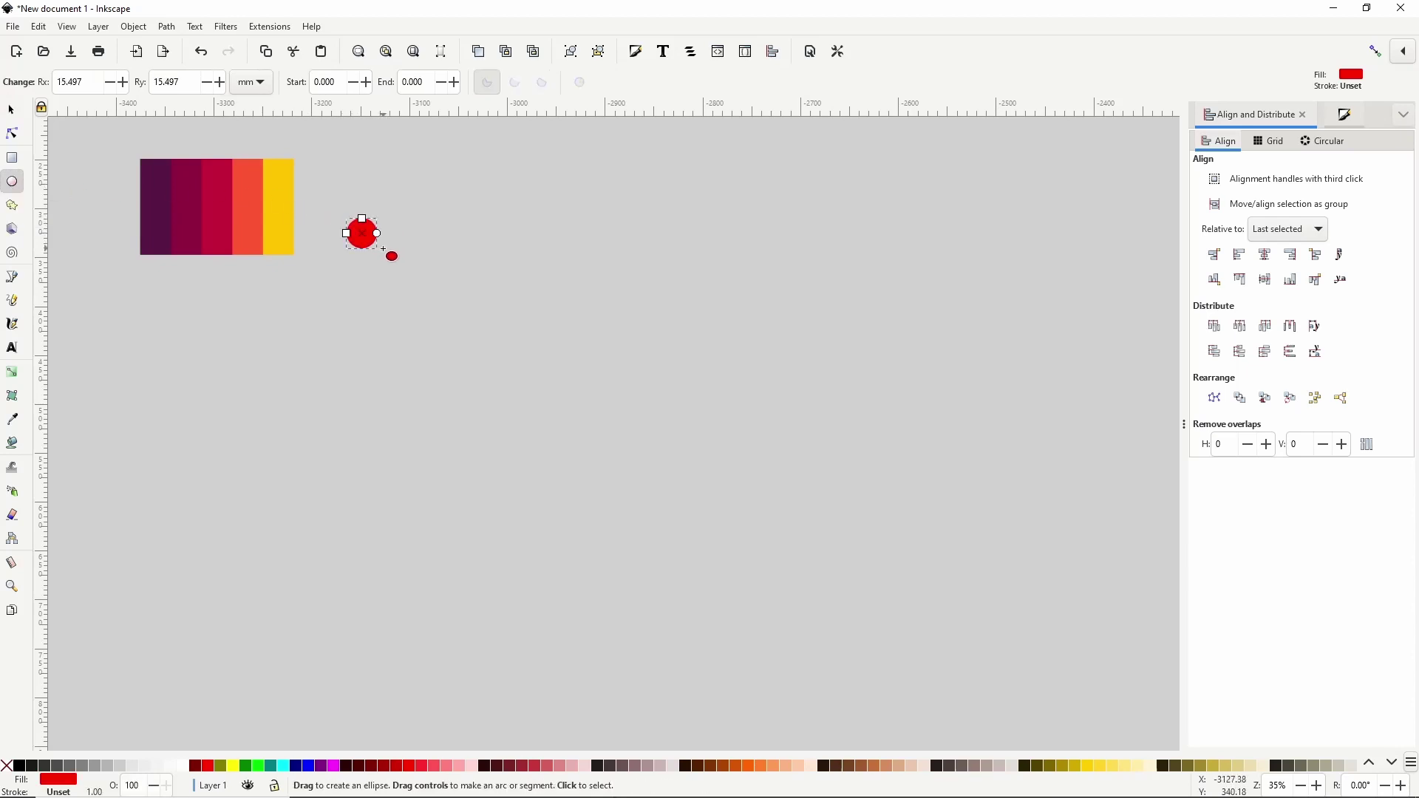
key(d)
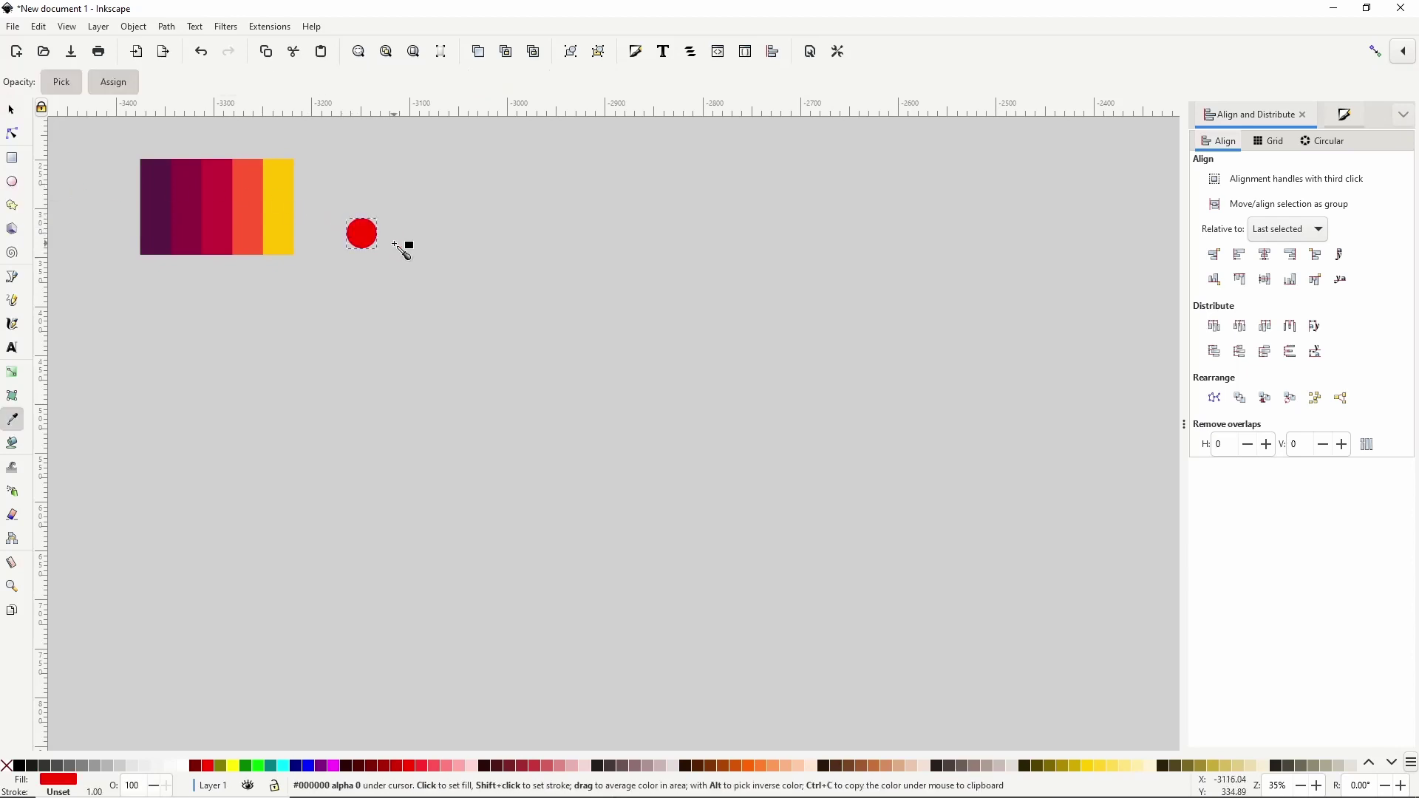
click(153, 227)
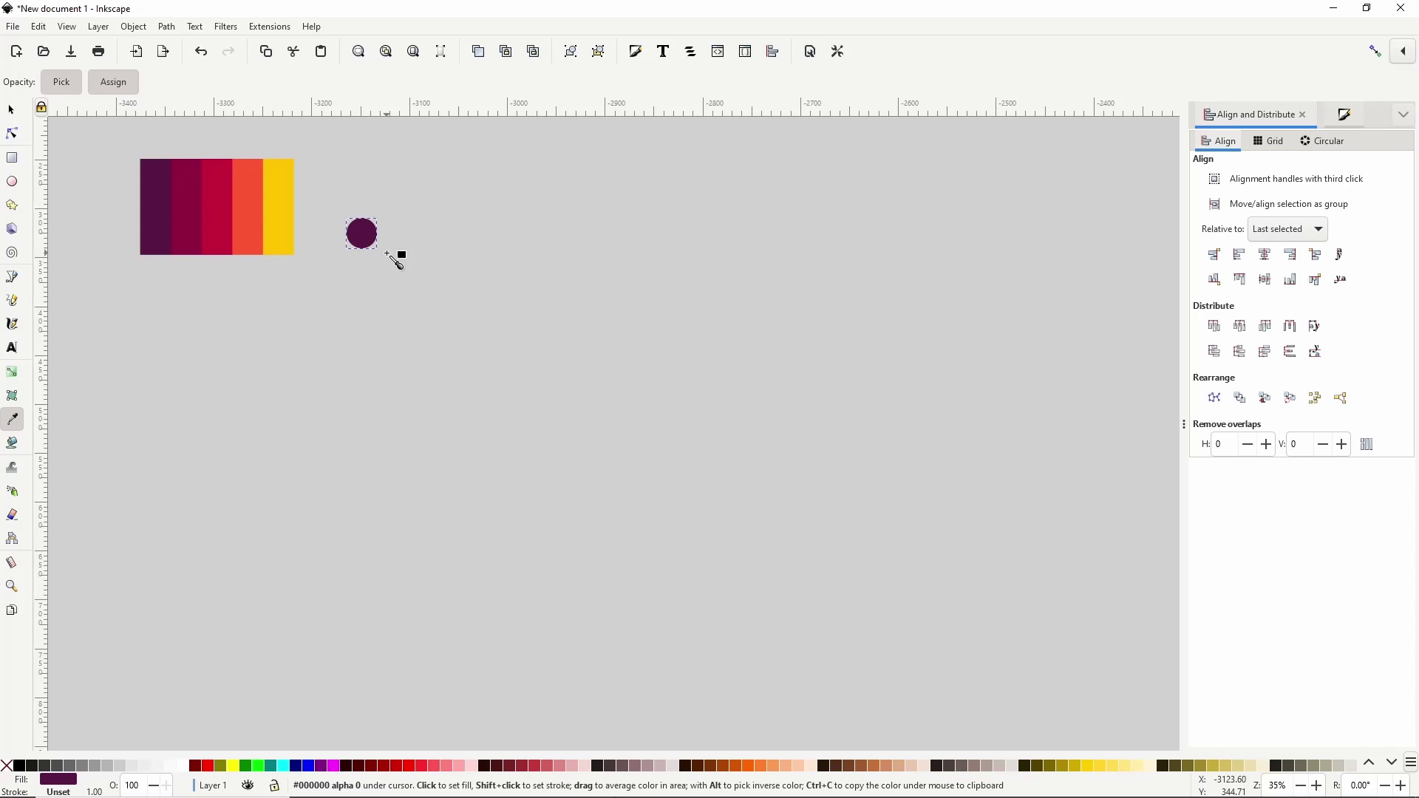
Place a copy of the circle in line beside it and fill the copy with the palette's second colour, burgundy
key(space)
key(space)
key(space)
key(space)
key(space)
key(space)
key(space)
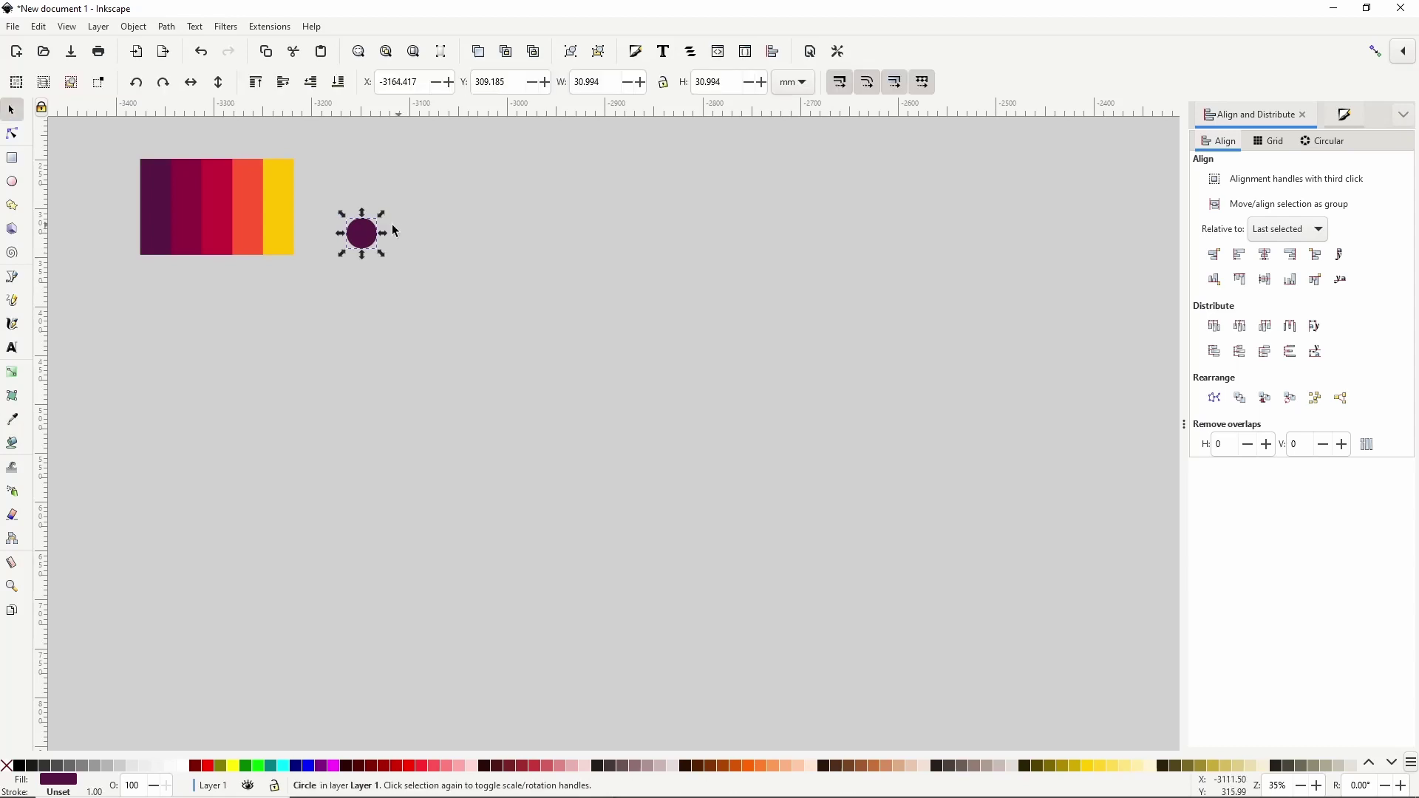
drag(367, 243, 410, 256)
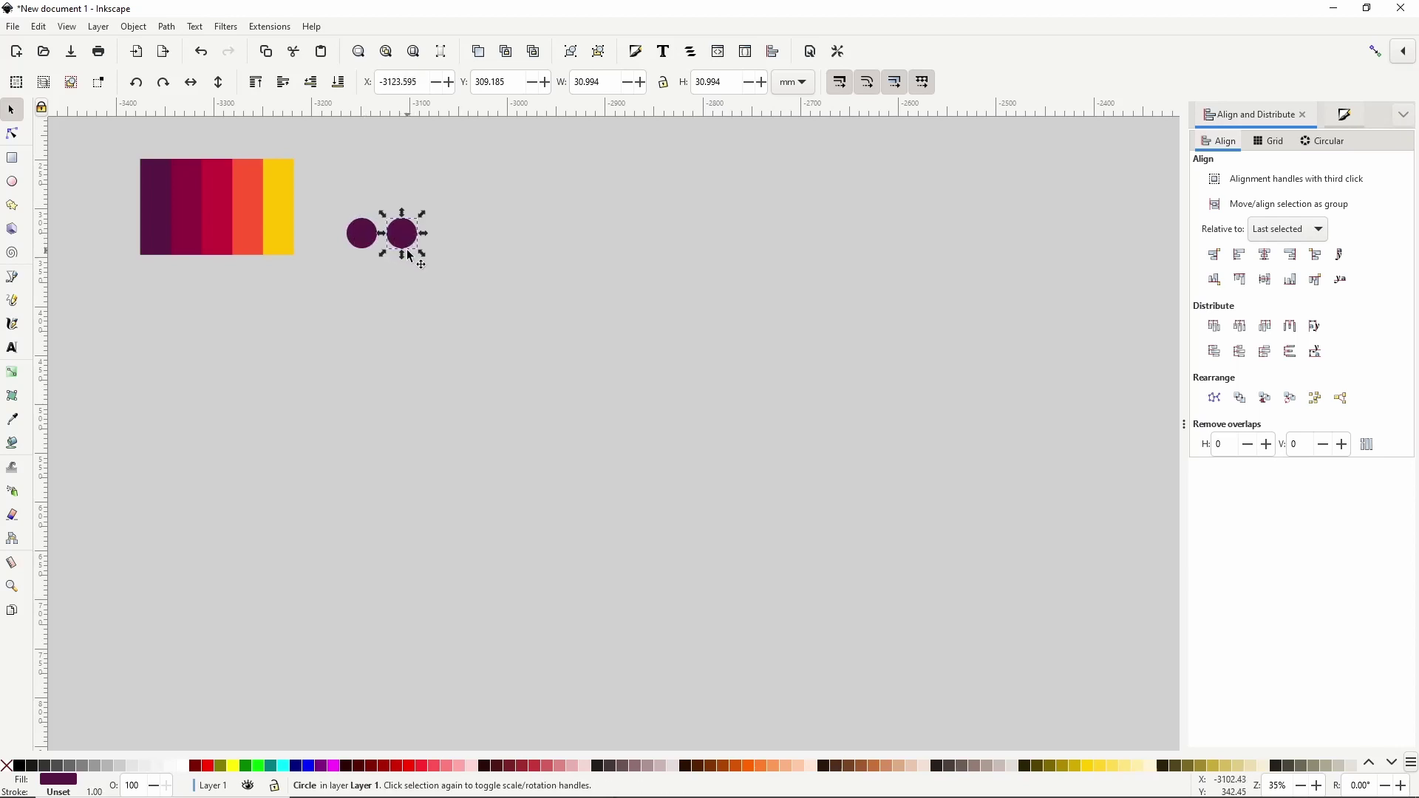
key(d)
click(194, 238)
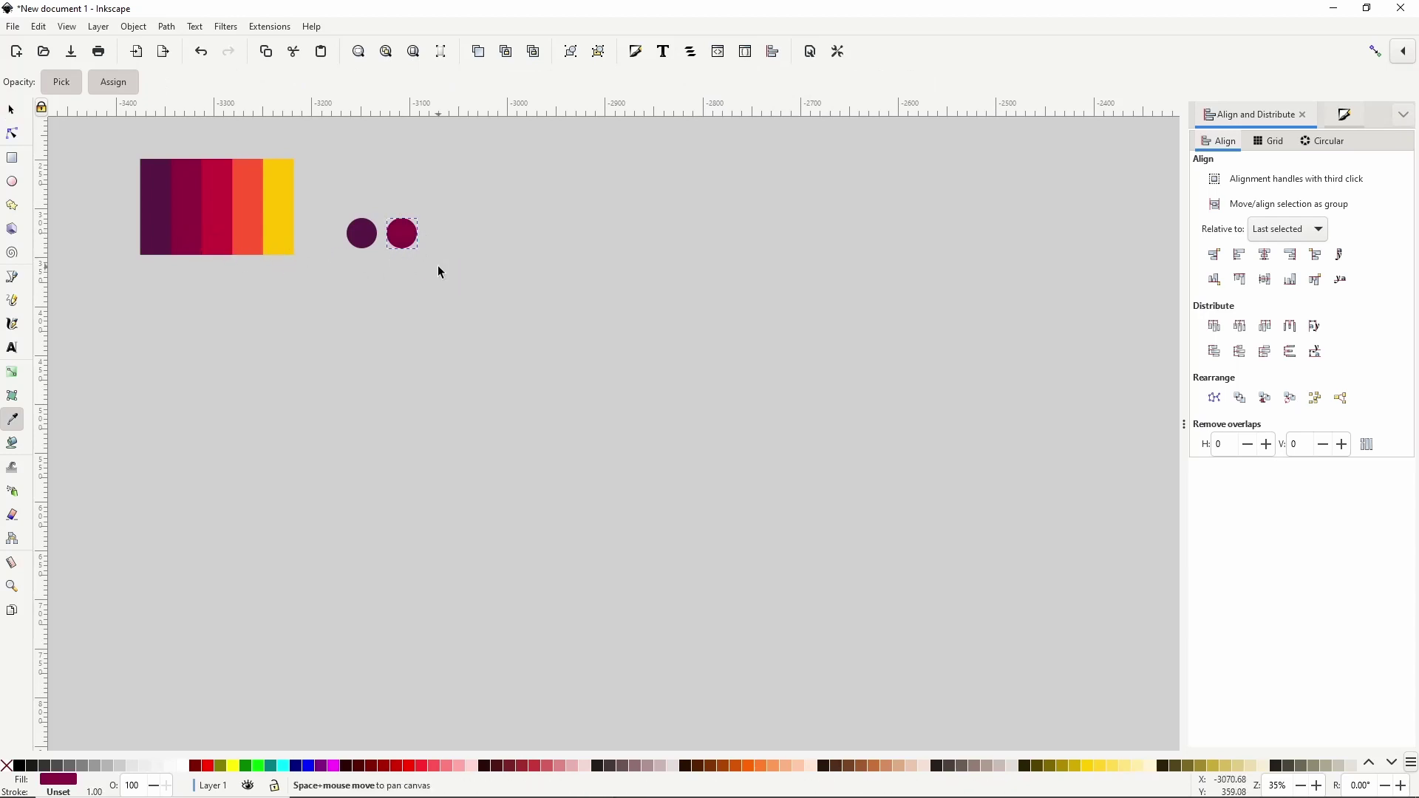
Duplicate the burgundy circle and place the copy as the third circle in the row
key(s)
key(ctrl+d)
drag(406, 235, 441, 247)
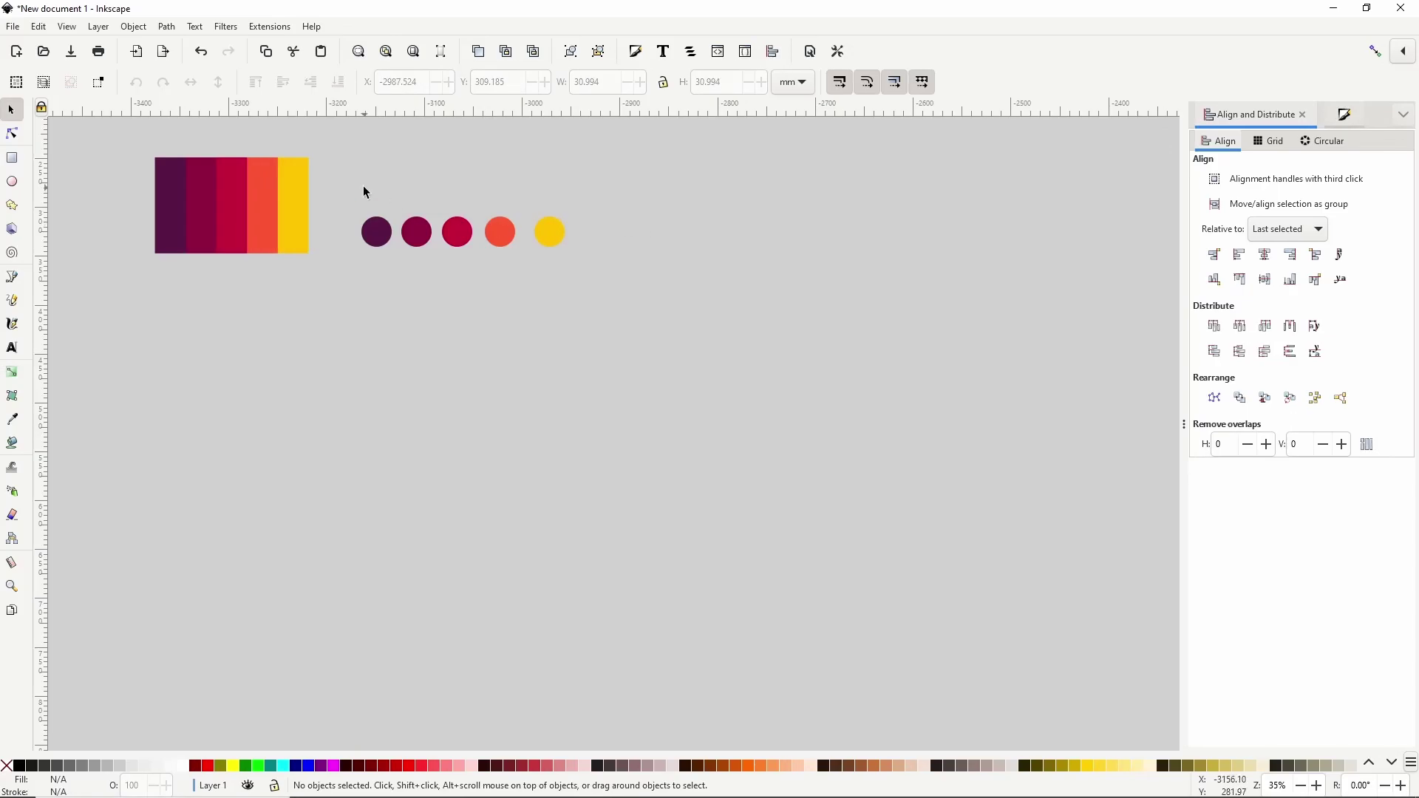
Interpolate the row of five coloured circles with exponent 1.0, 20 steps, equal-length segments and interpolated style
drag(348, 185, 608, 275)
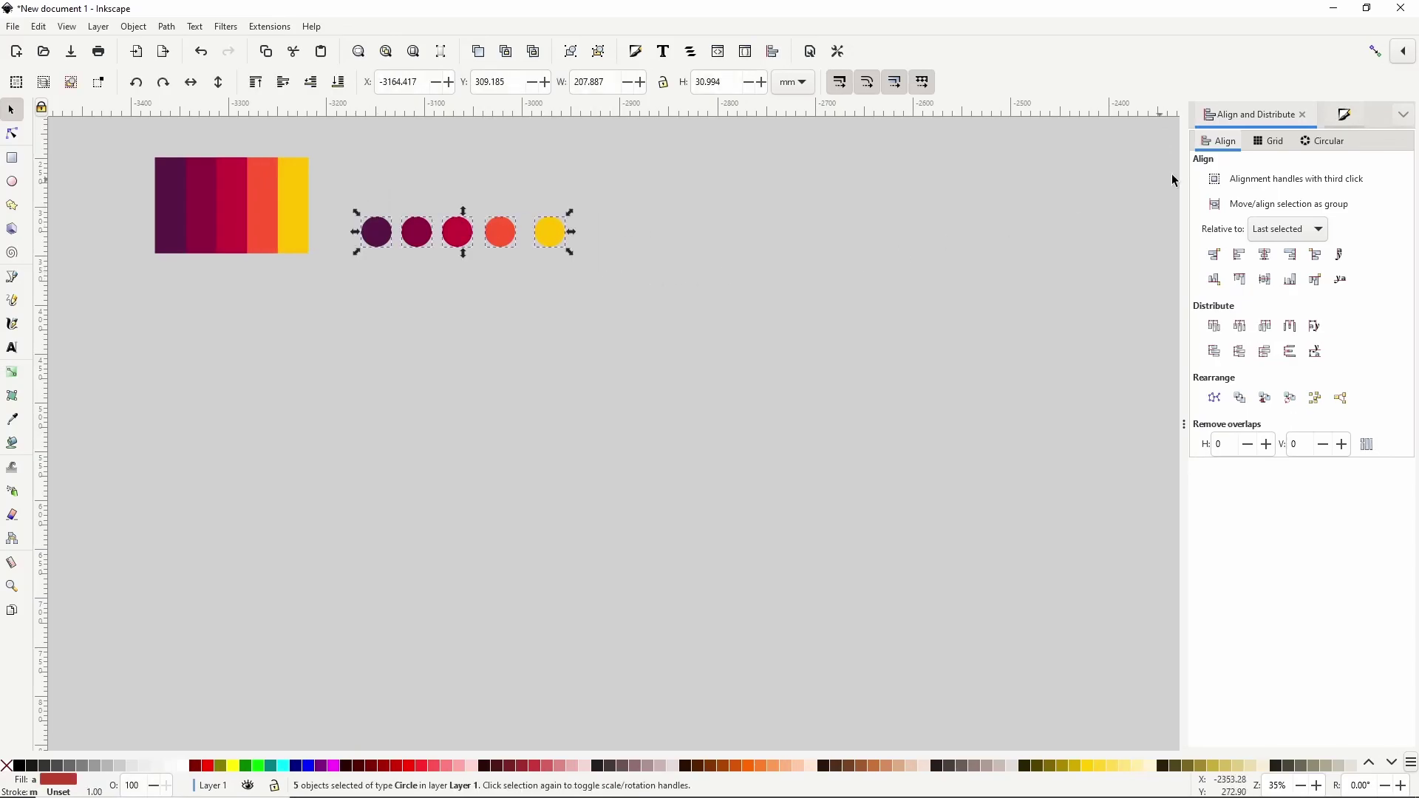
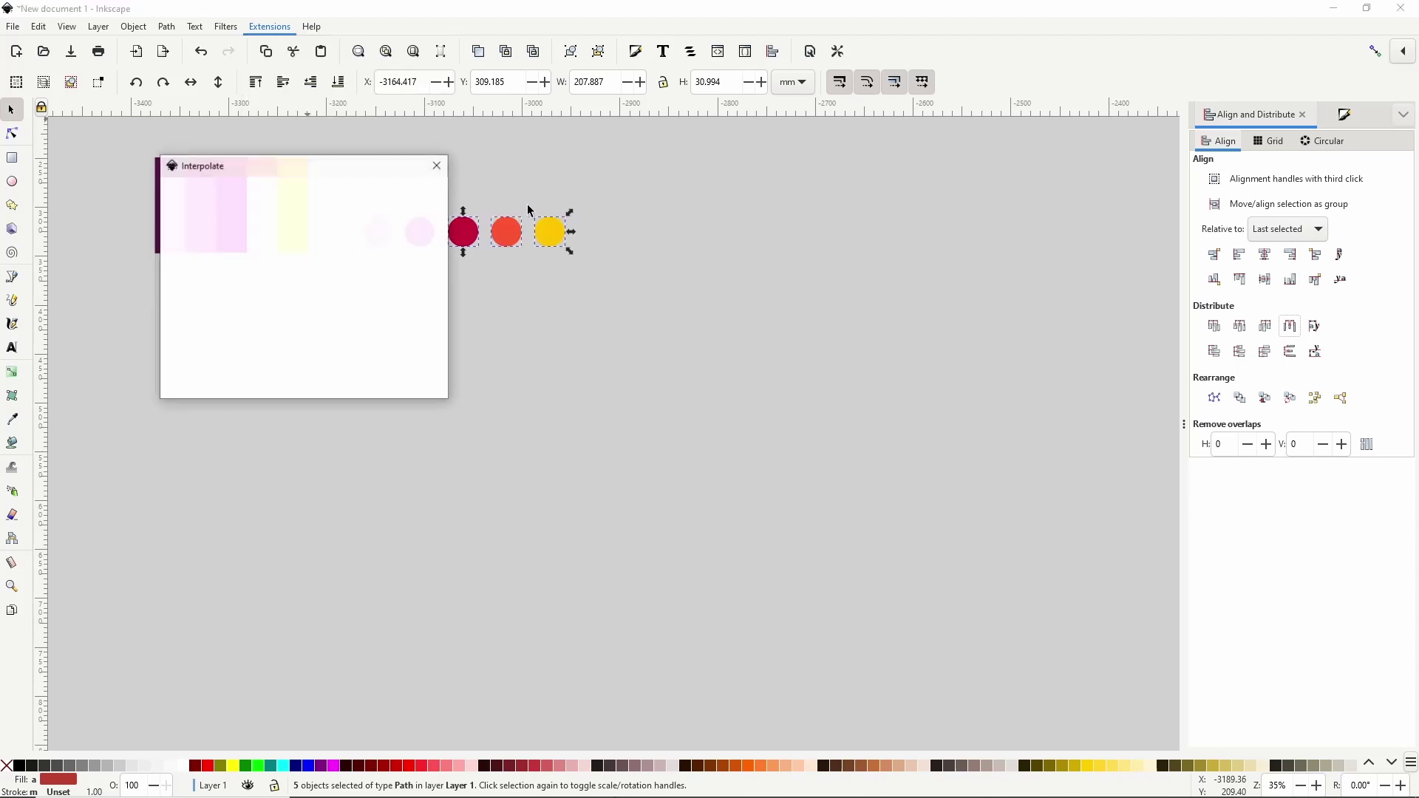
drag(327, 181, 850, 190)
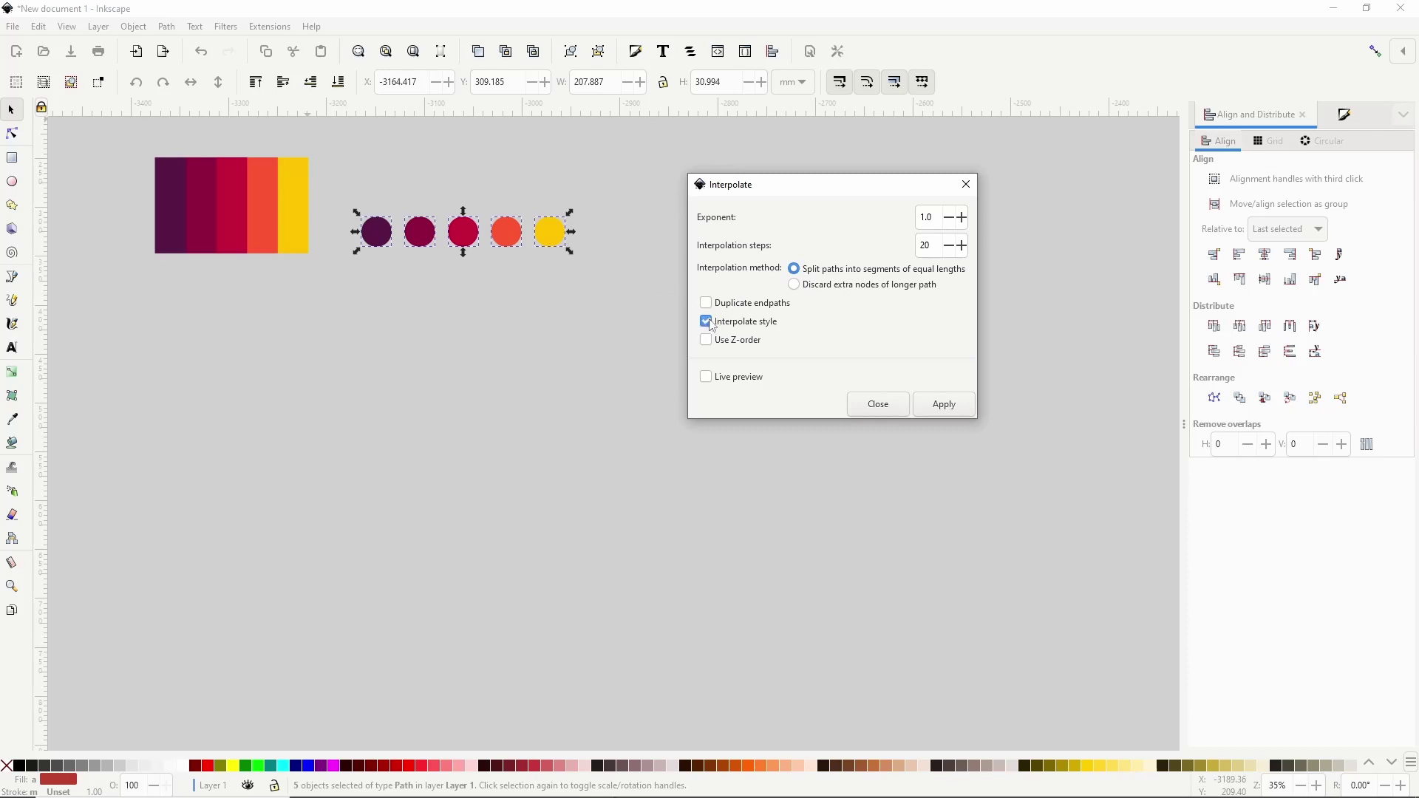
click(715, 378)
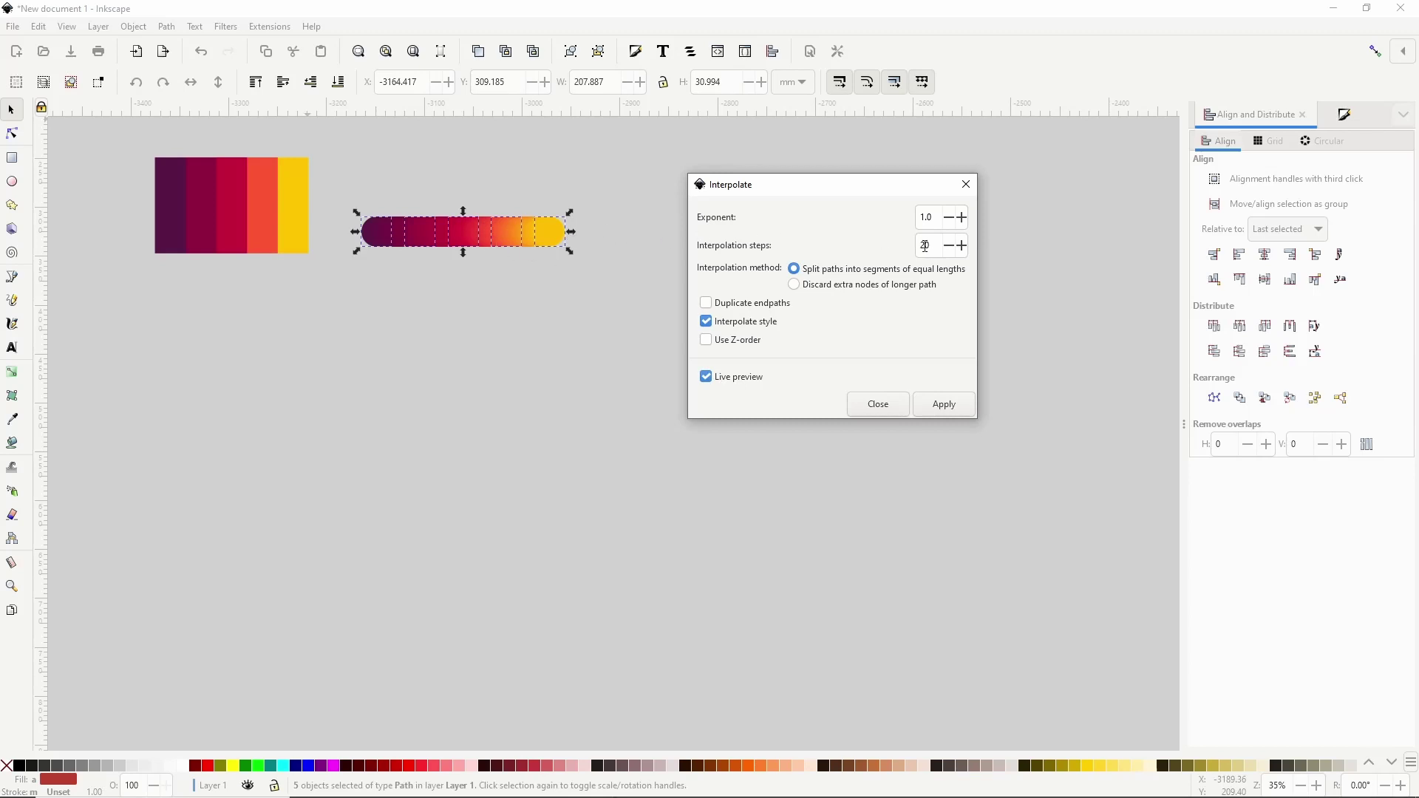
click(951, 405)
click(874, 405)
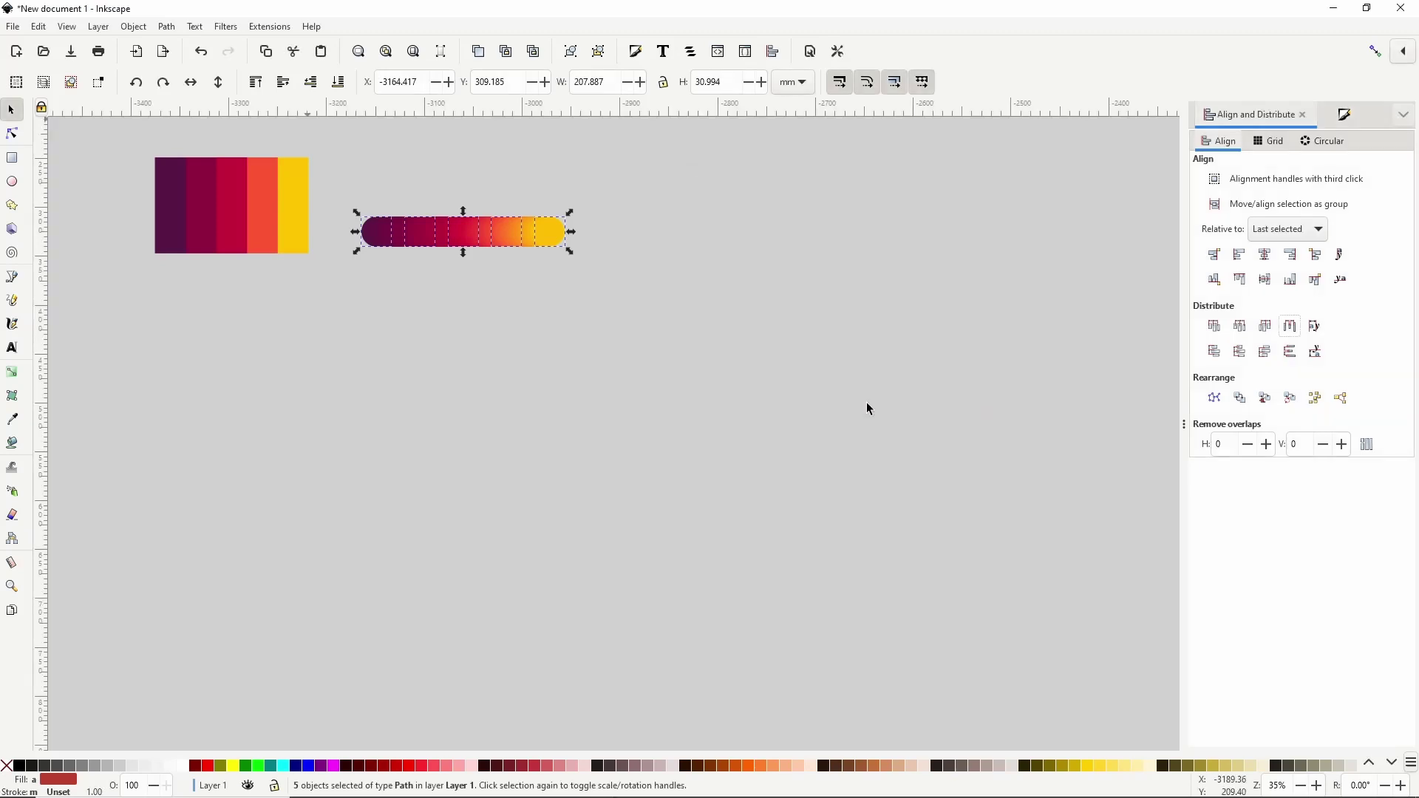
Ungroup all the interpolated circles and regroup them together as a single gradient bar
drag(348, 181, 612, 281)
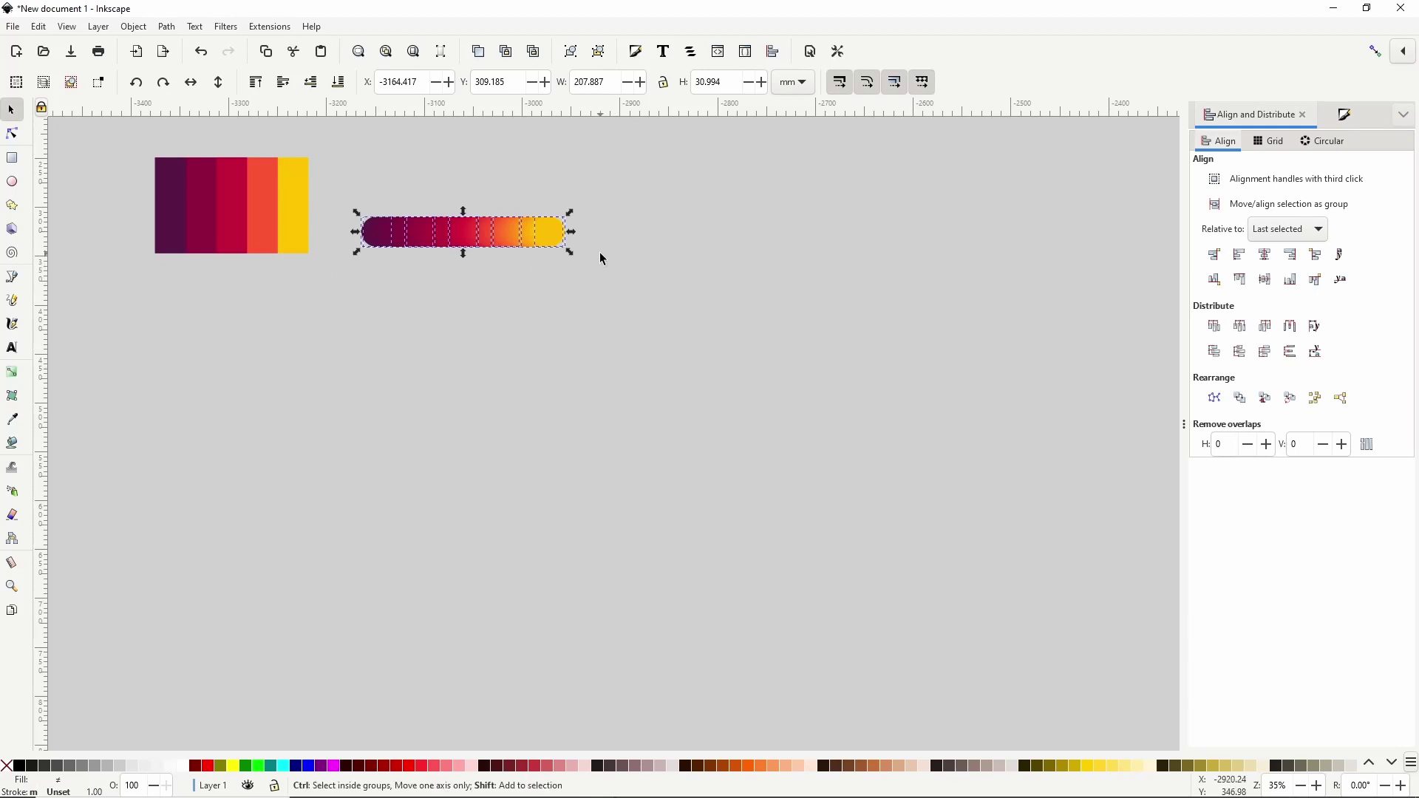
key(ctrl+shift+g)
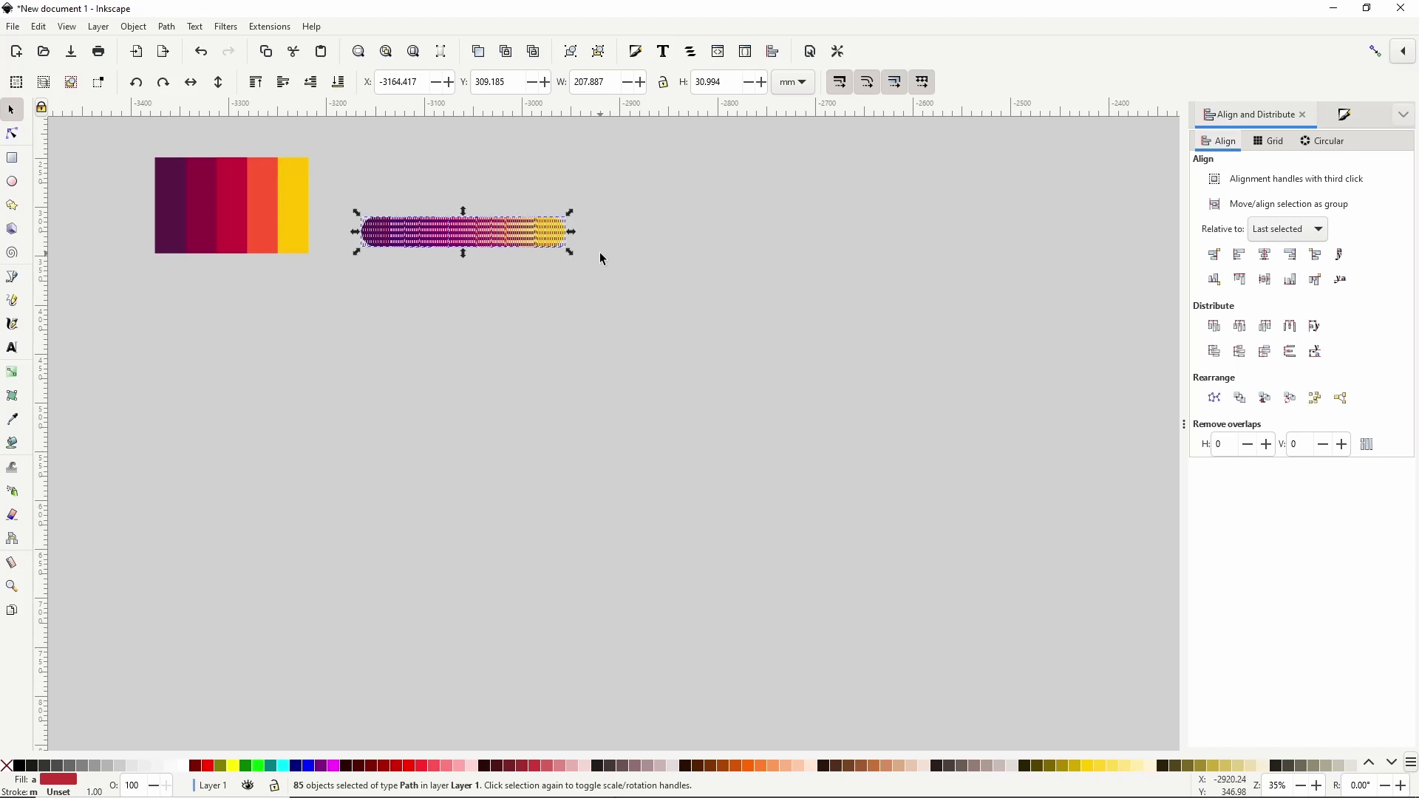
key(ctrl+g)
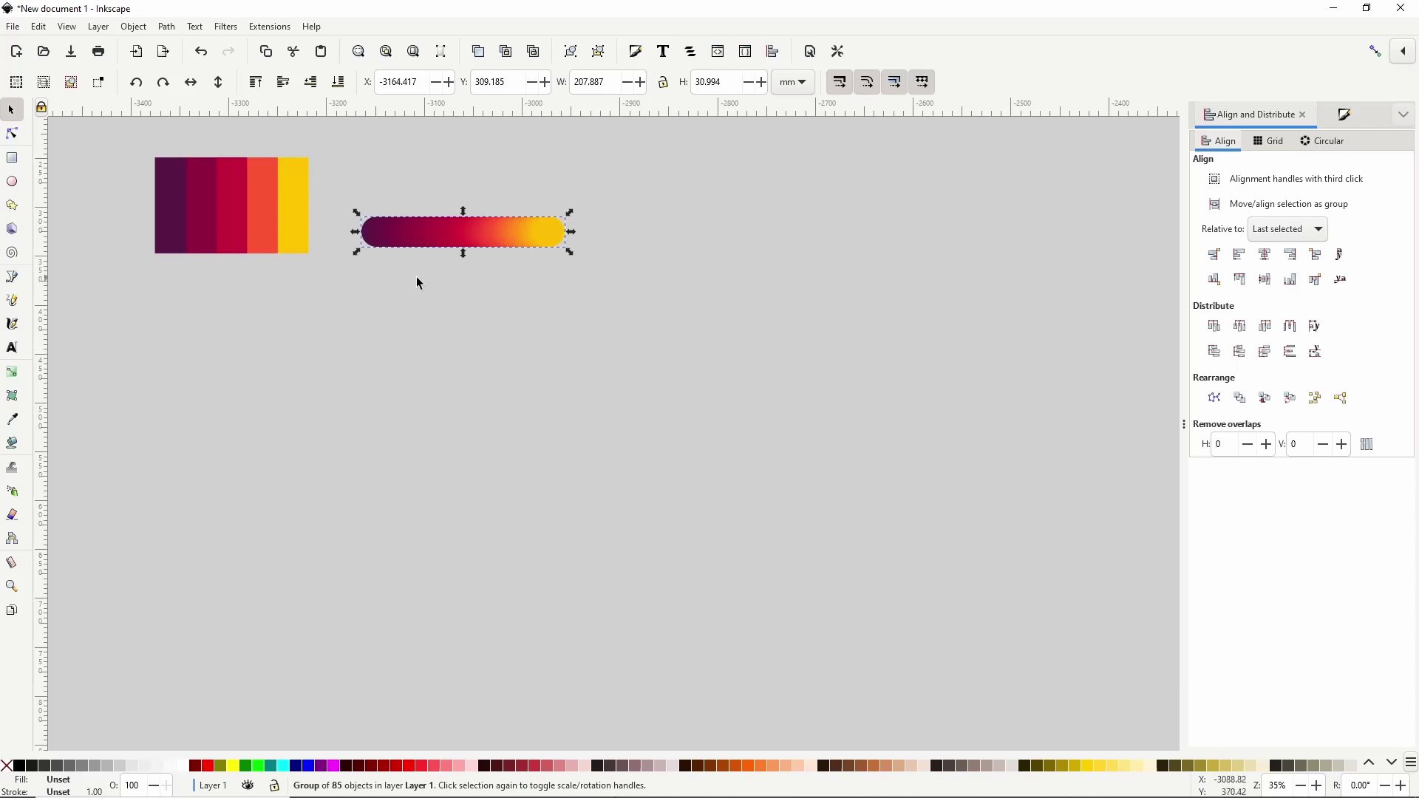
Draw an open Spiro path with two loops, about 98 by 145 mm, below the gradient bar
click(12, 276)
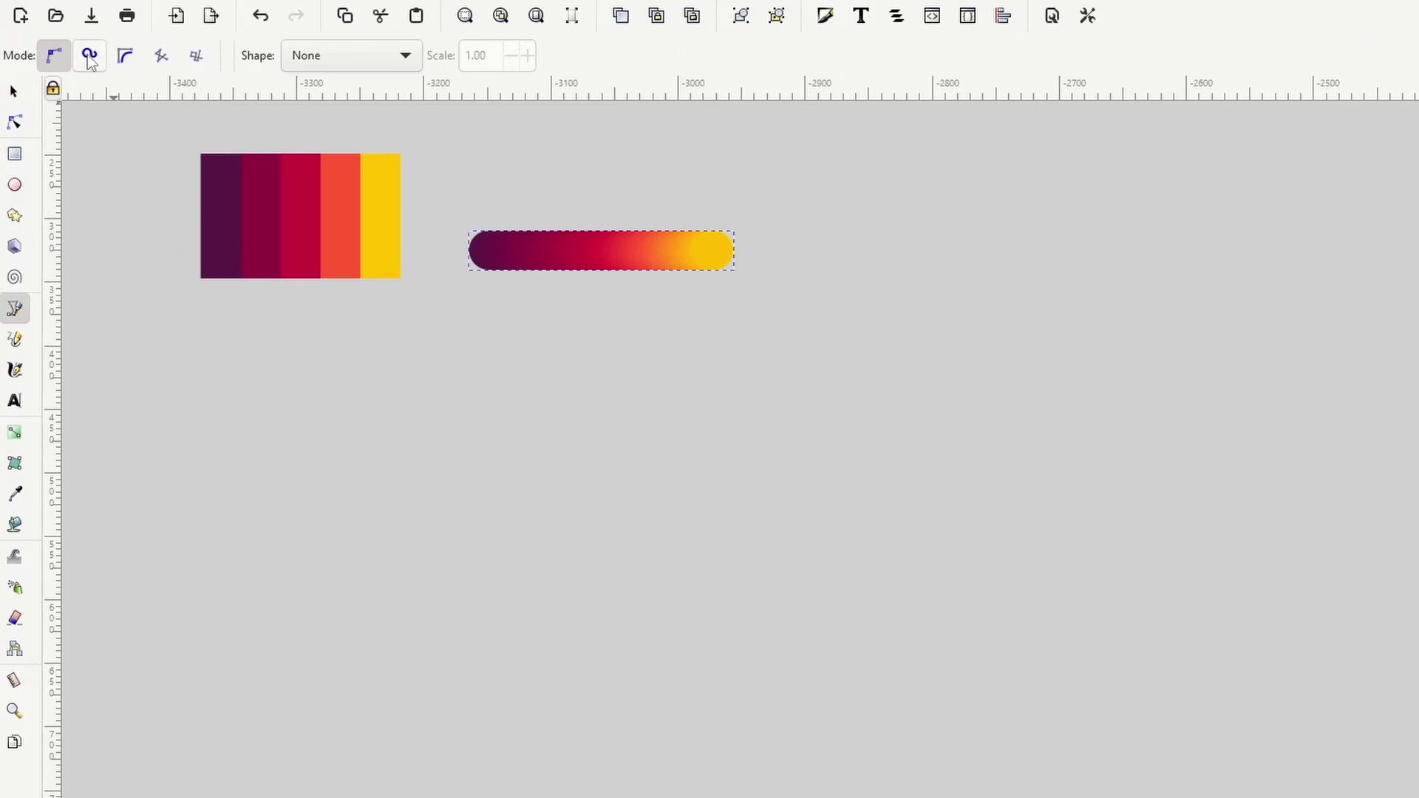
click(88, 57)
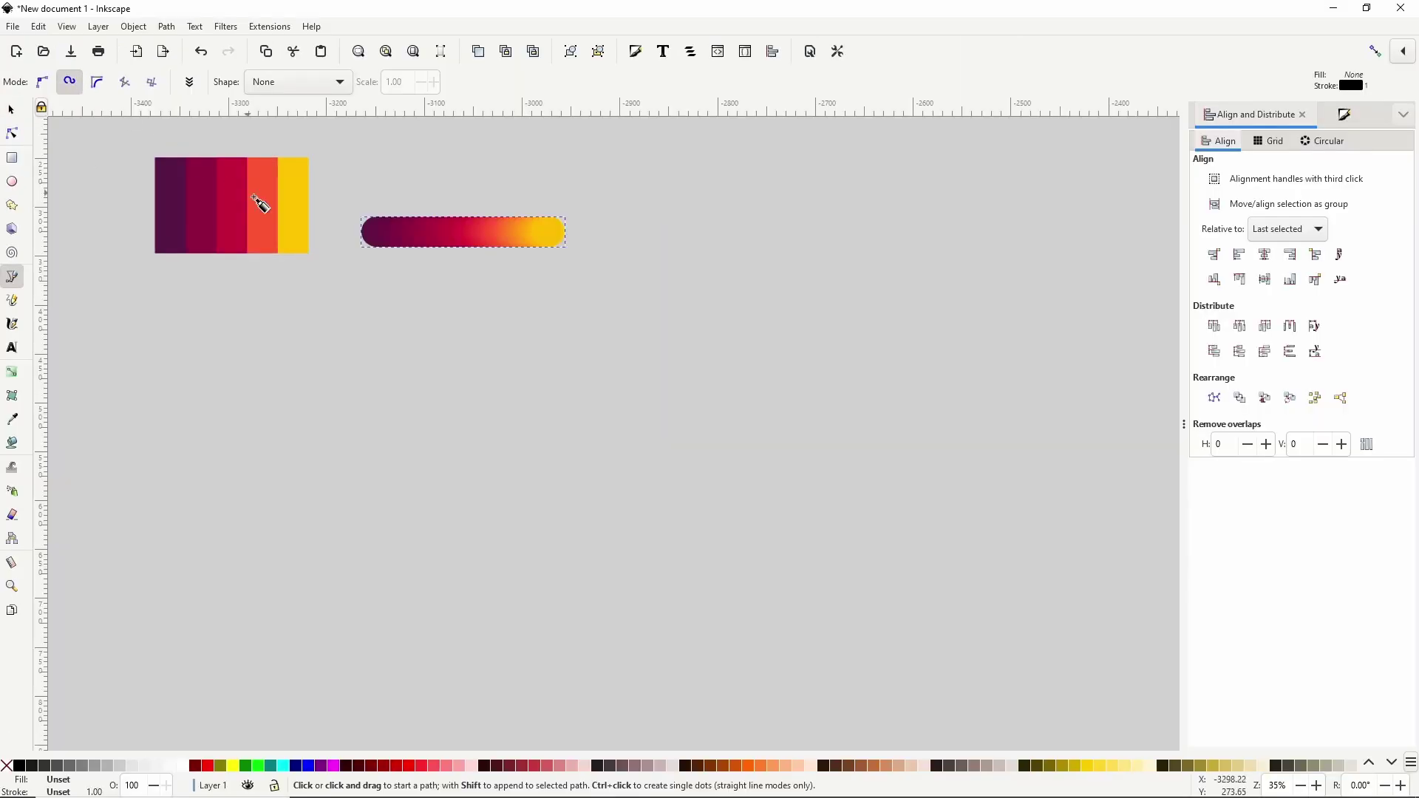
click(539, 361)
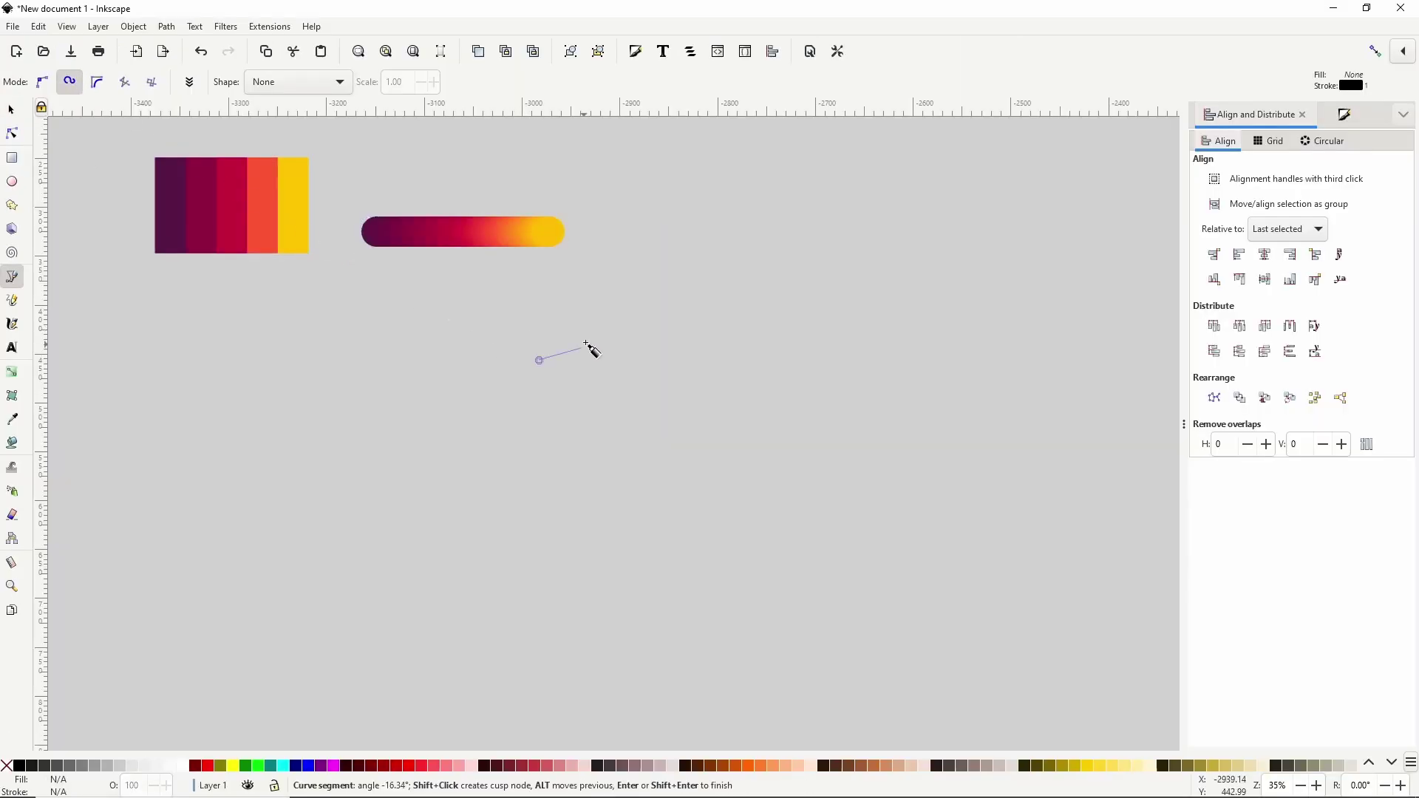
click(575, 320)
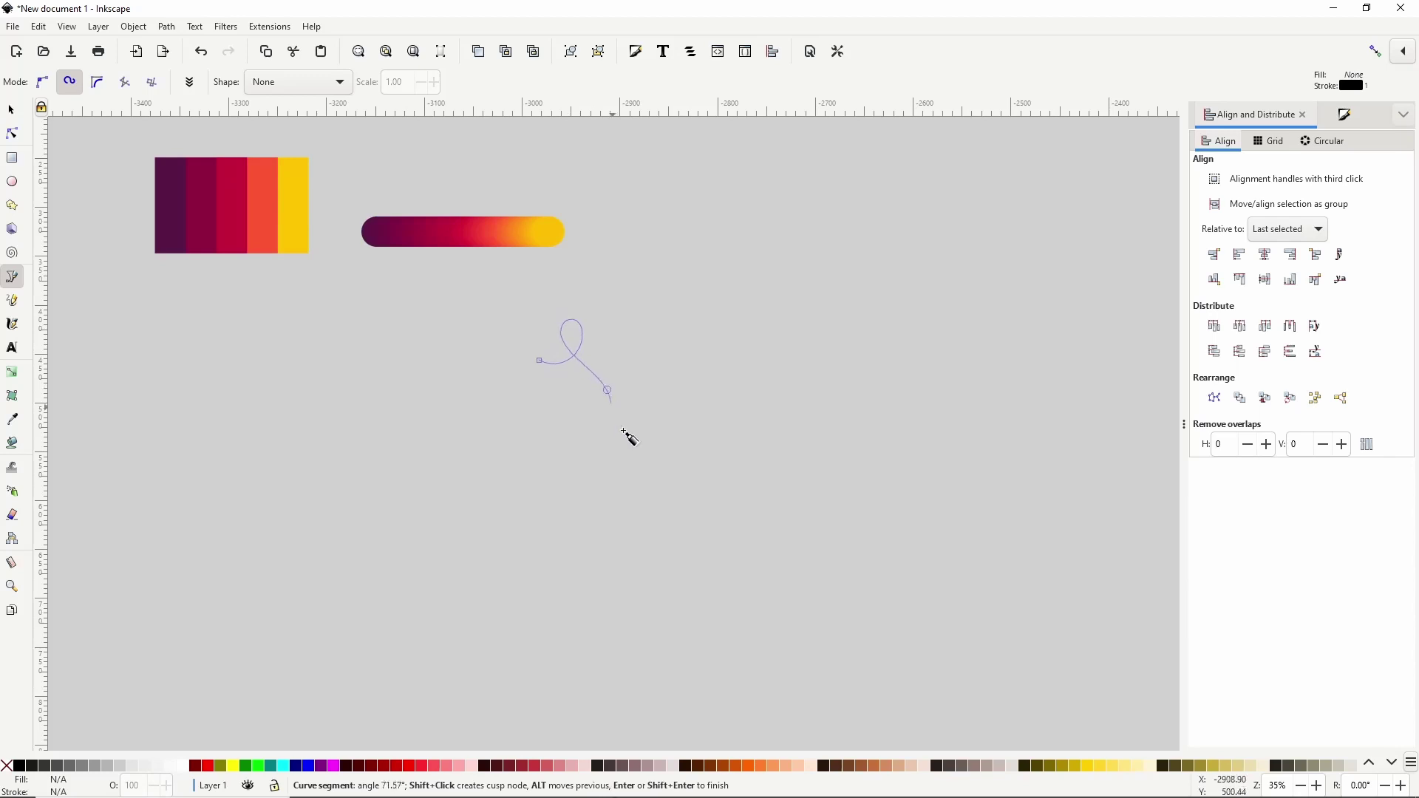
click(546, 433)
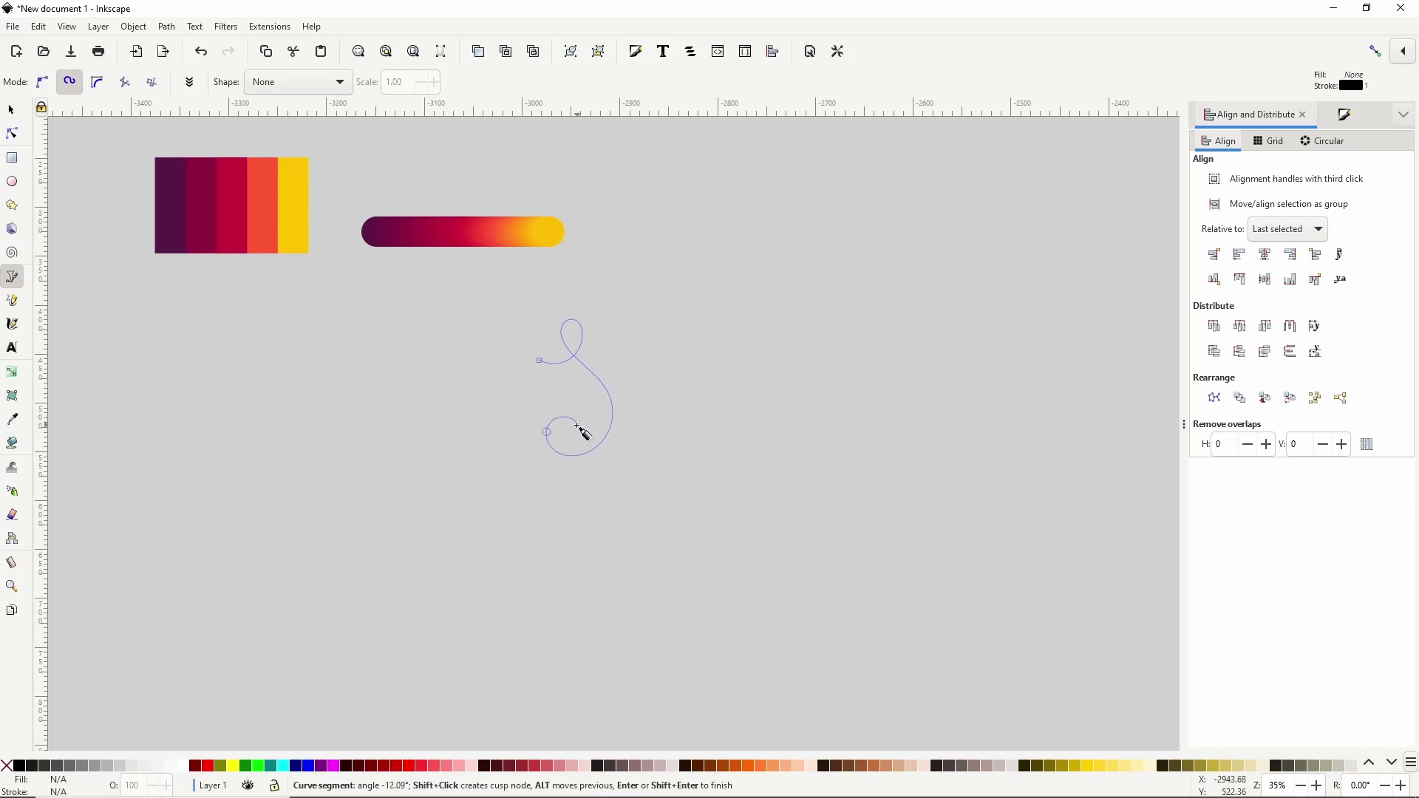
click(636, 461)
key(Return)
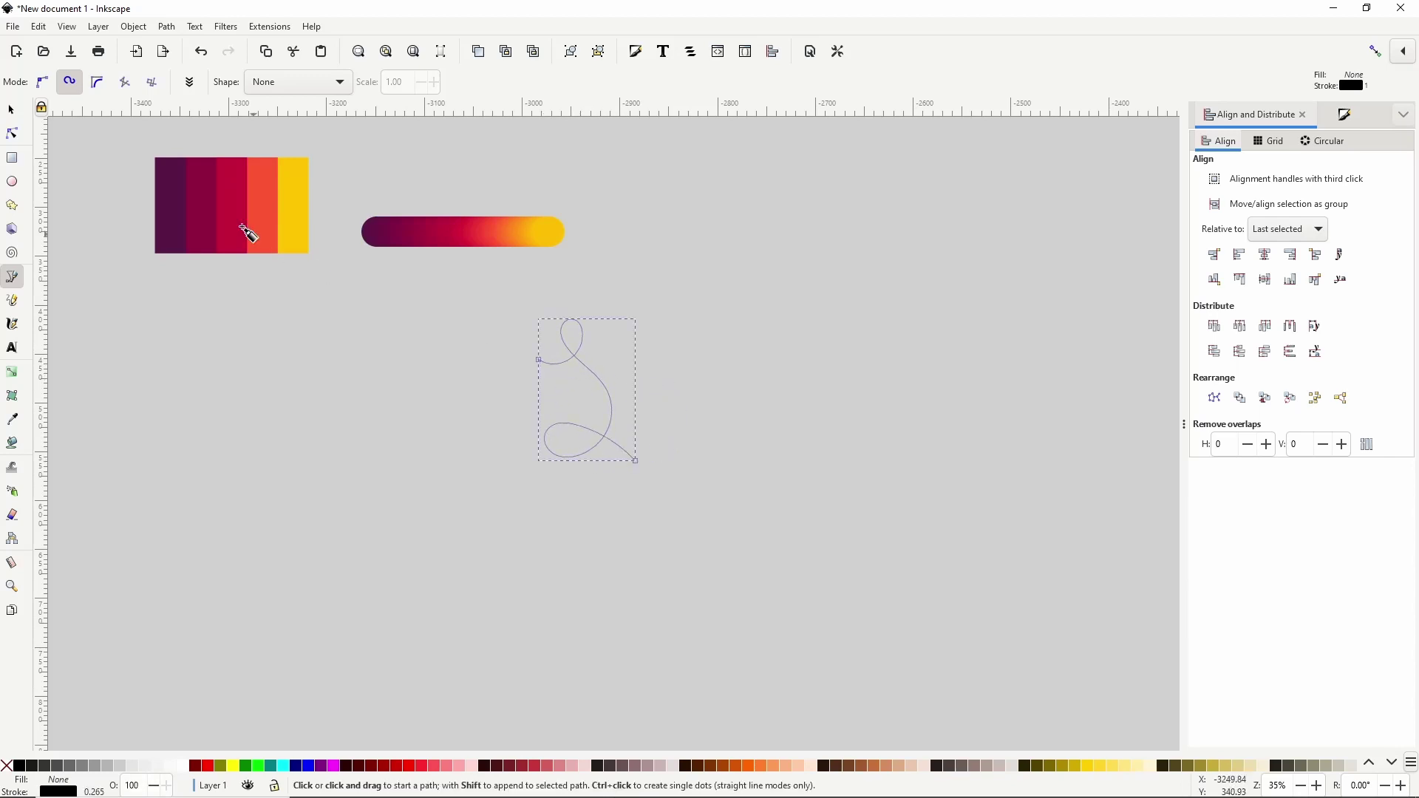
click(18, 115)
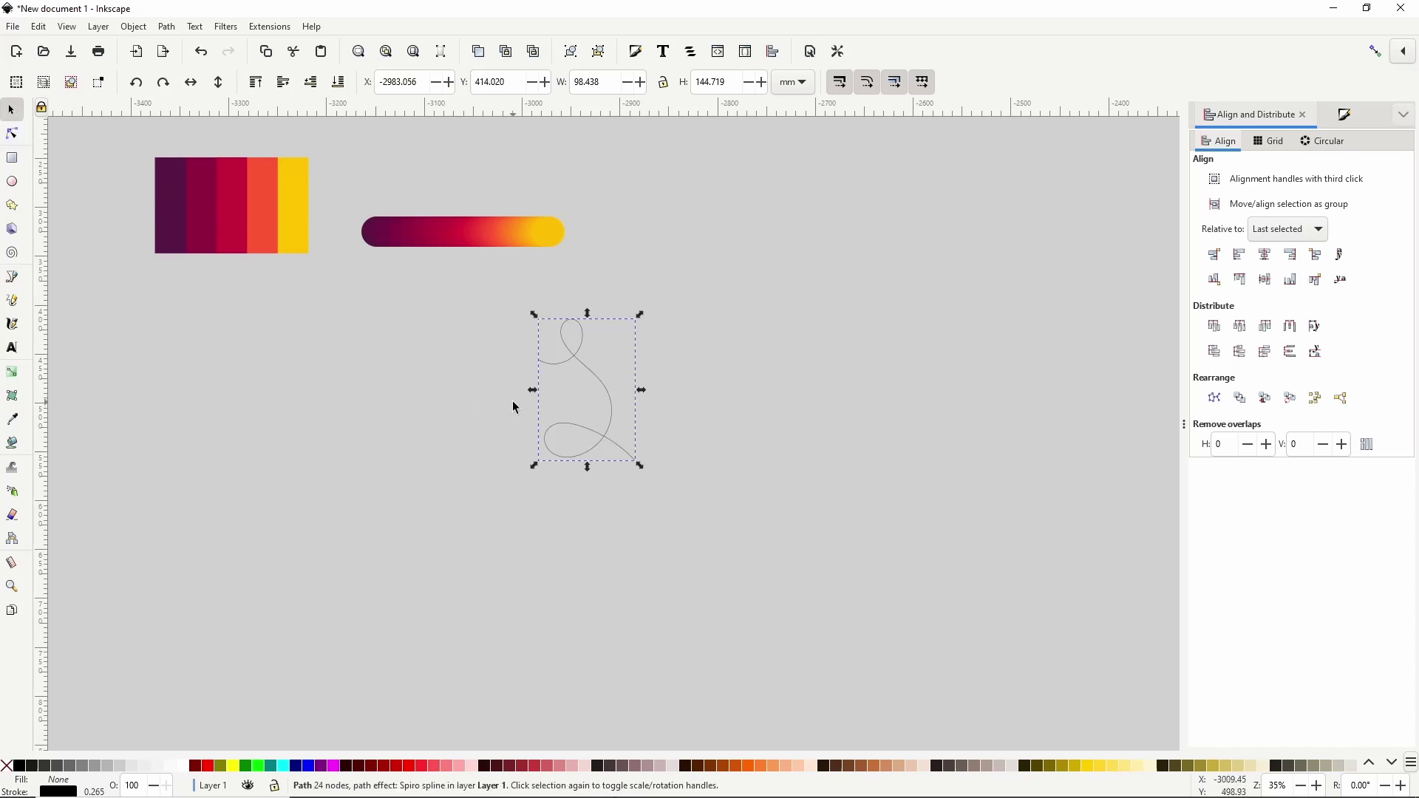
Add a Bend path effect to the gradient bar and link it to the copied looping Spiro path
click(499, 246)
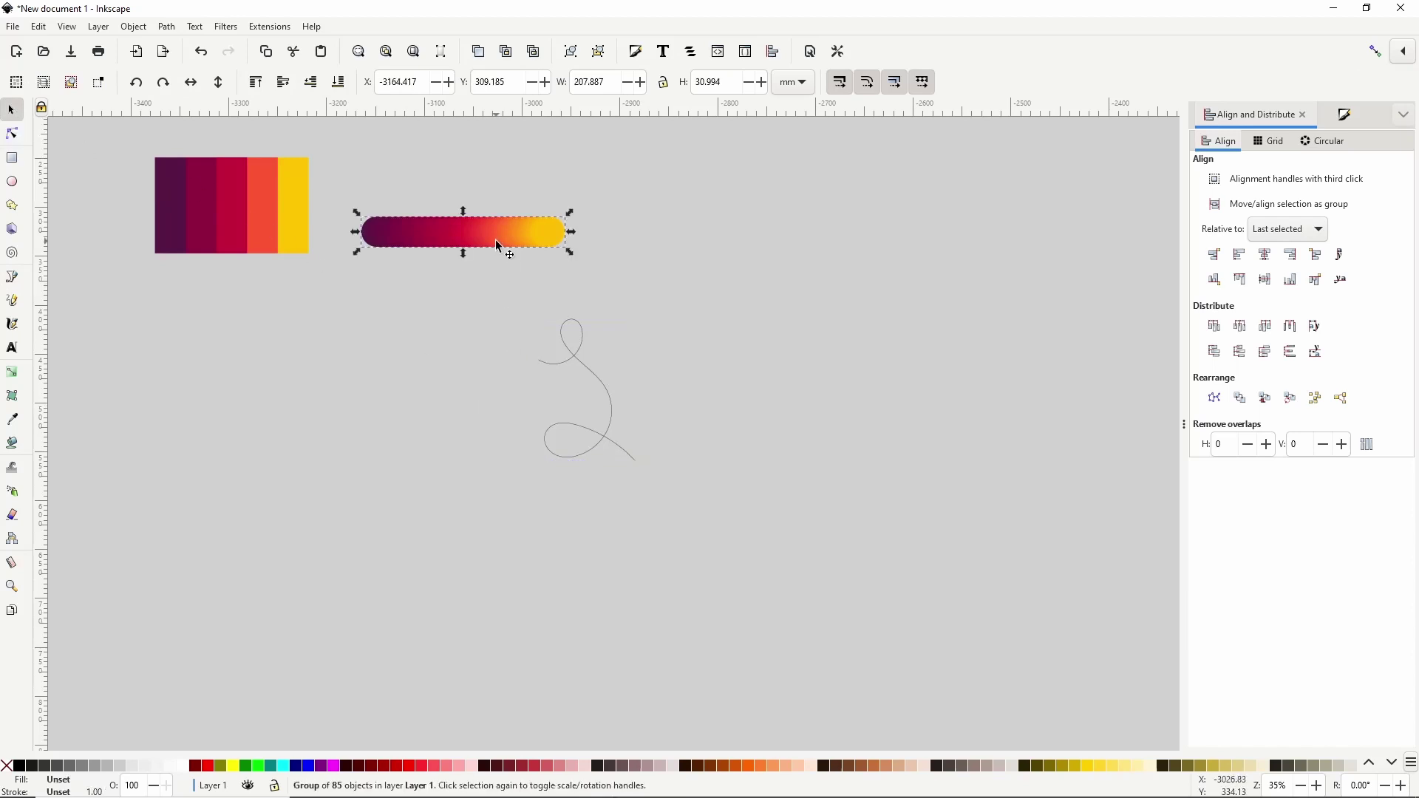
click(167, 27)
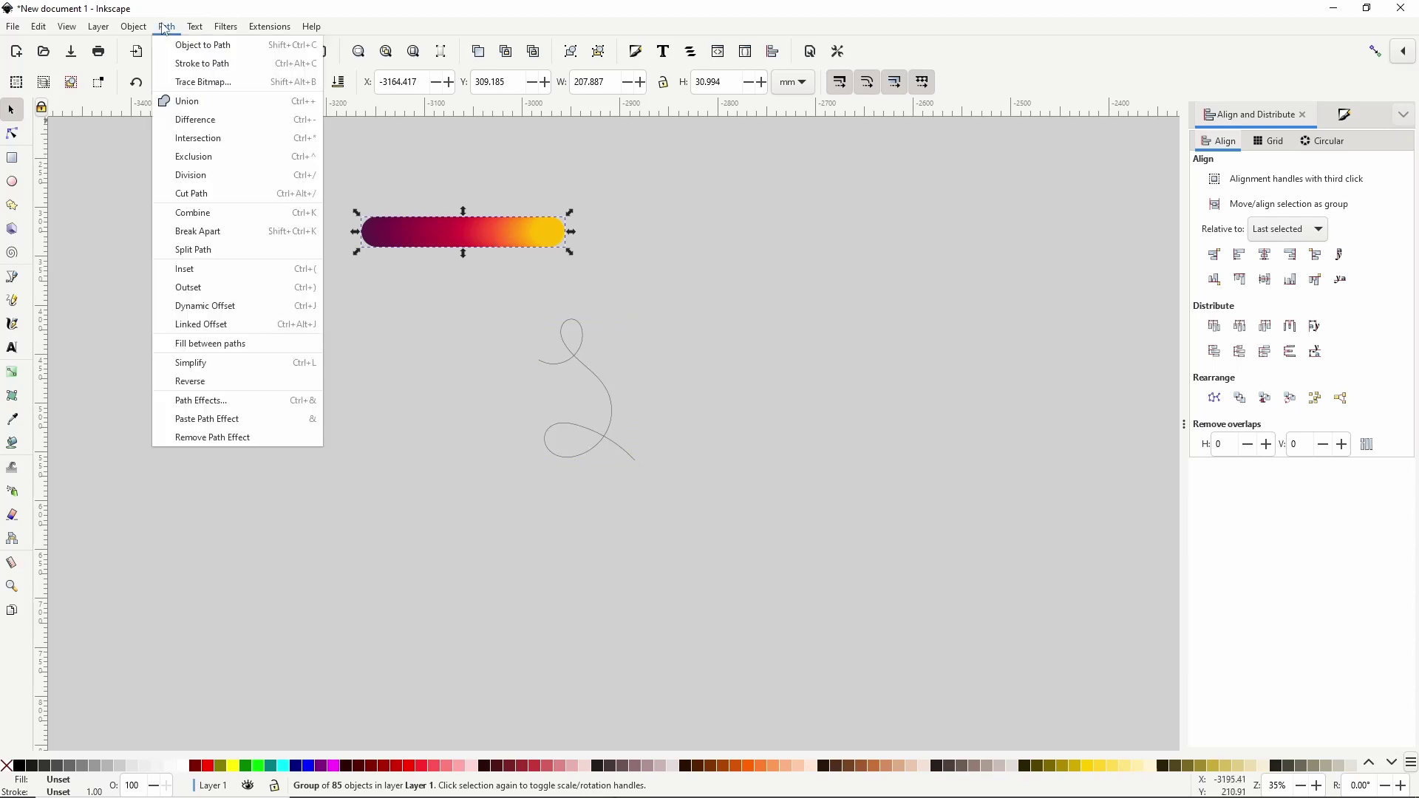
click(259, 411)
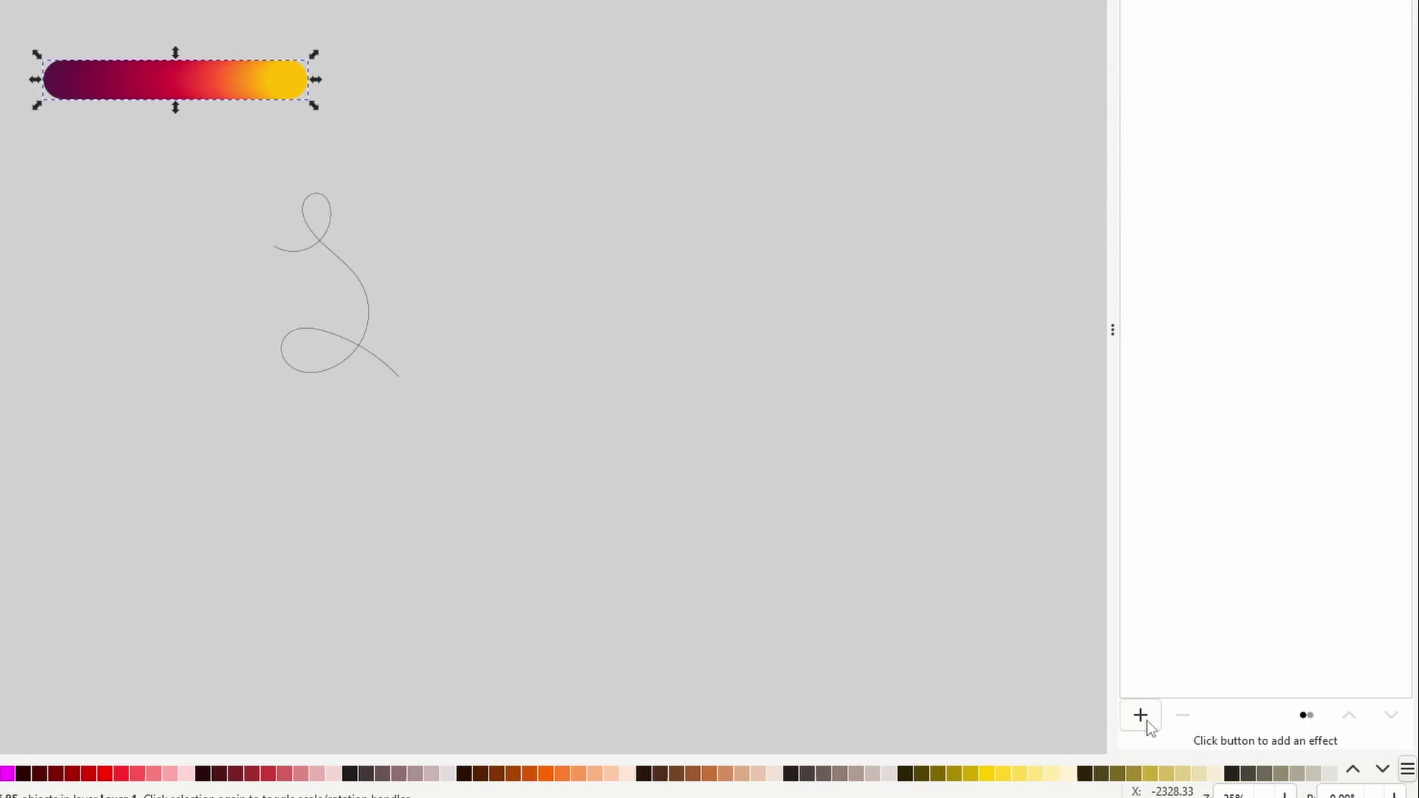
click(1141, 715)
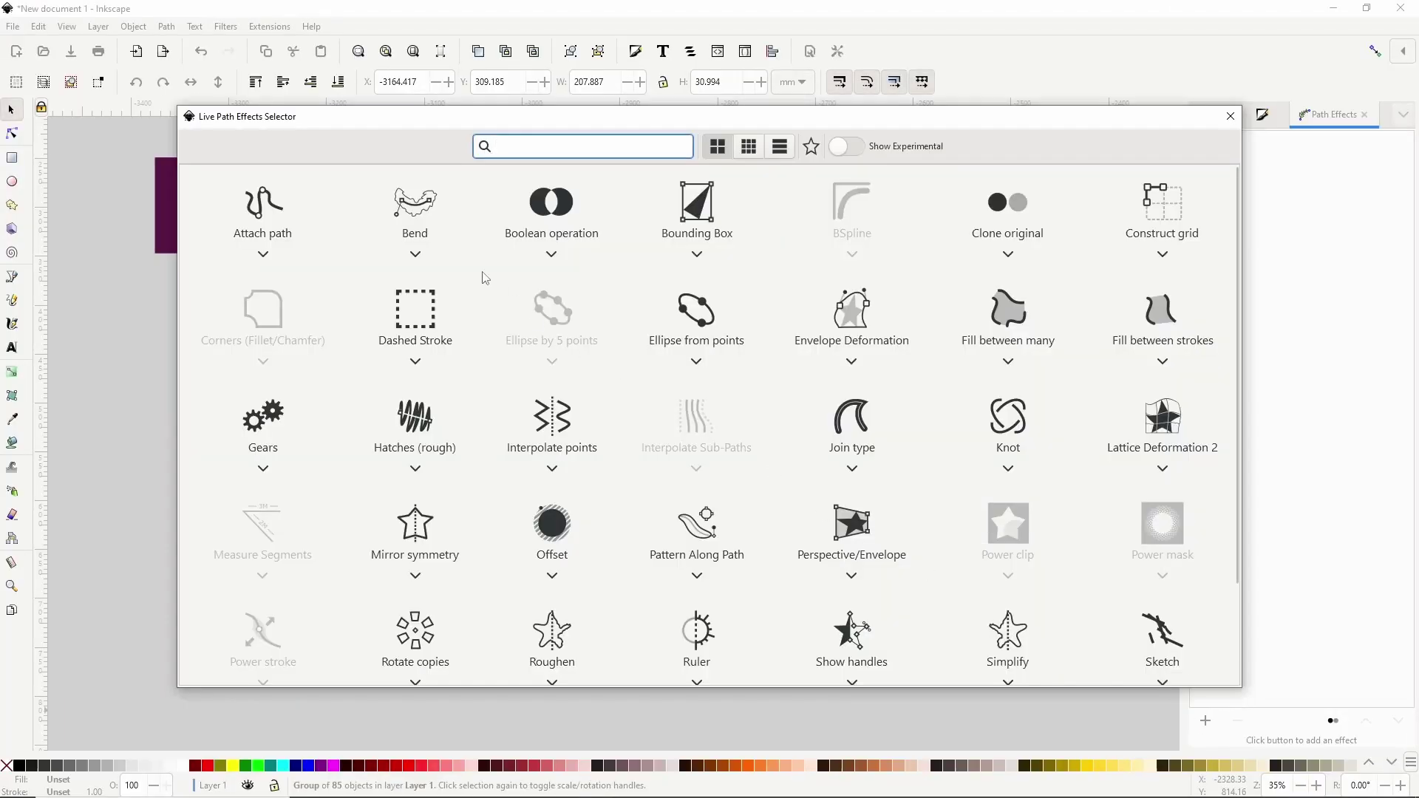
click(415, 203)
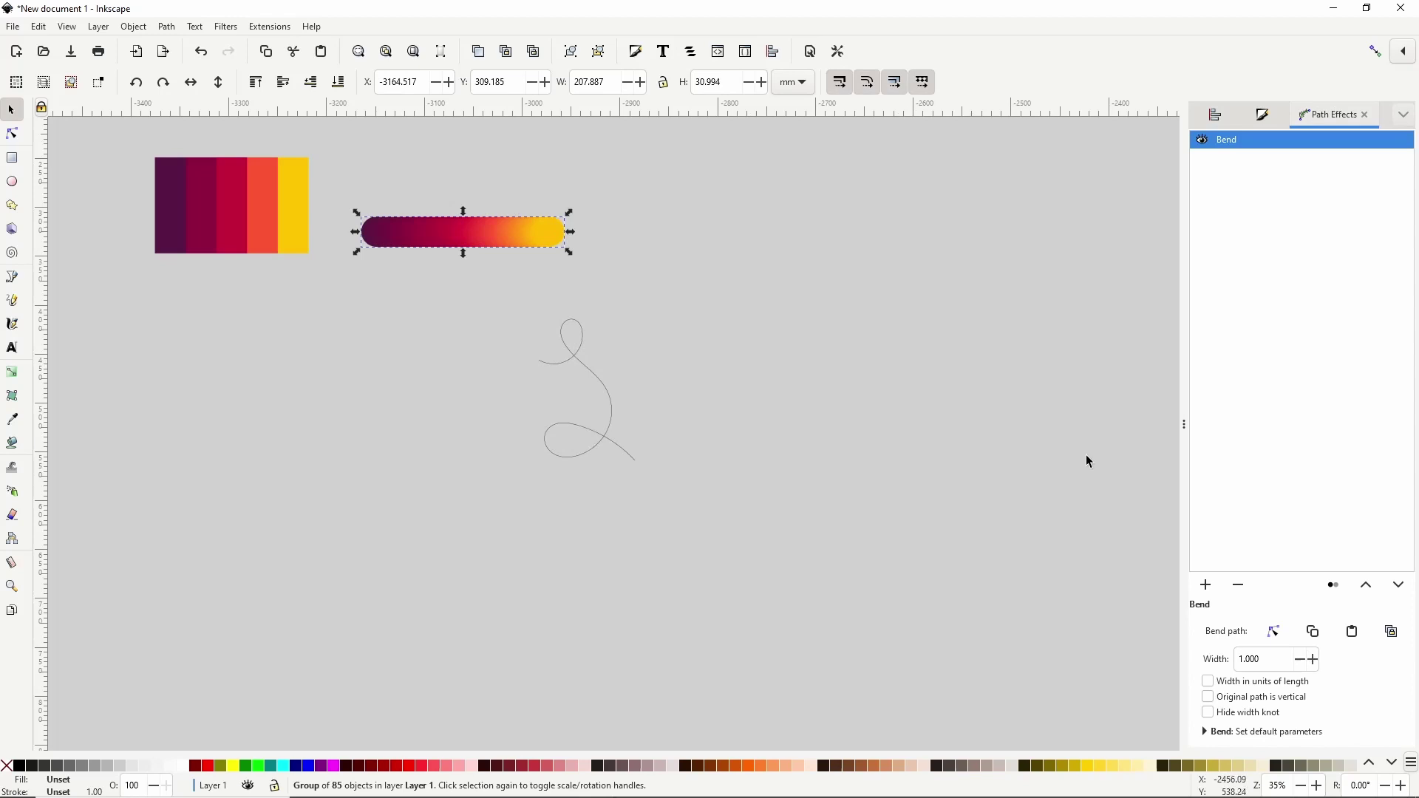
click(1387, 640)
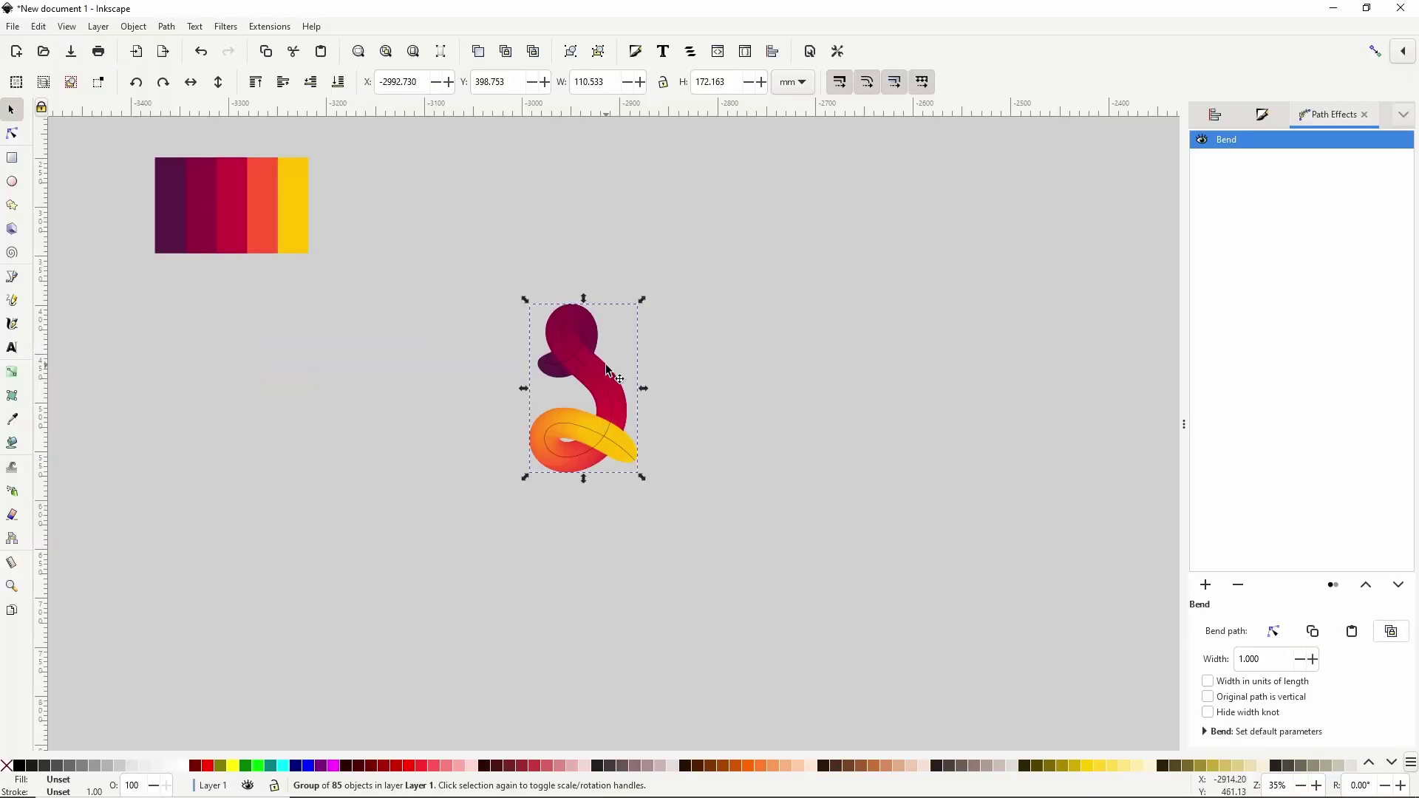
Reshape the Spiro path by its nodes, widening both loops so the path spans about 159 by 195 mm
click(12, 134)
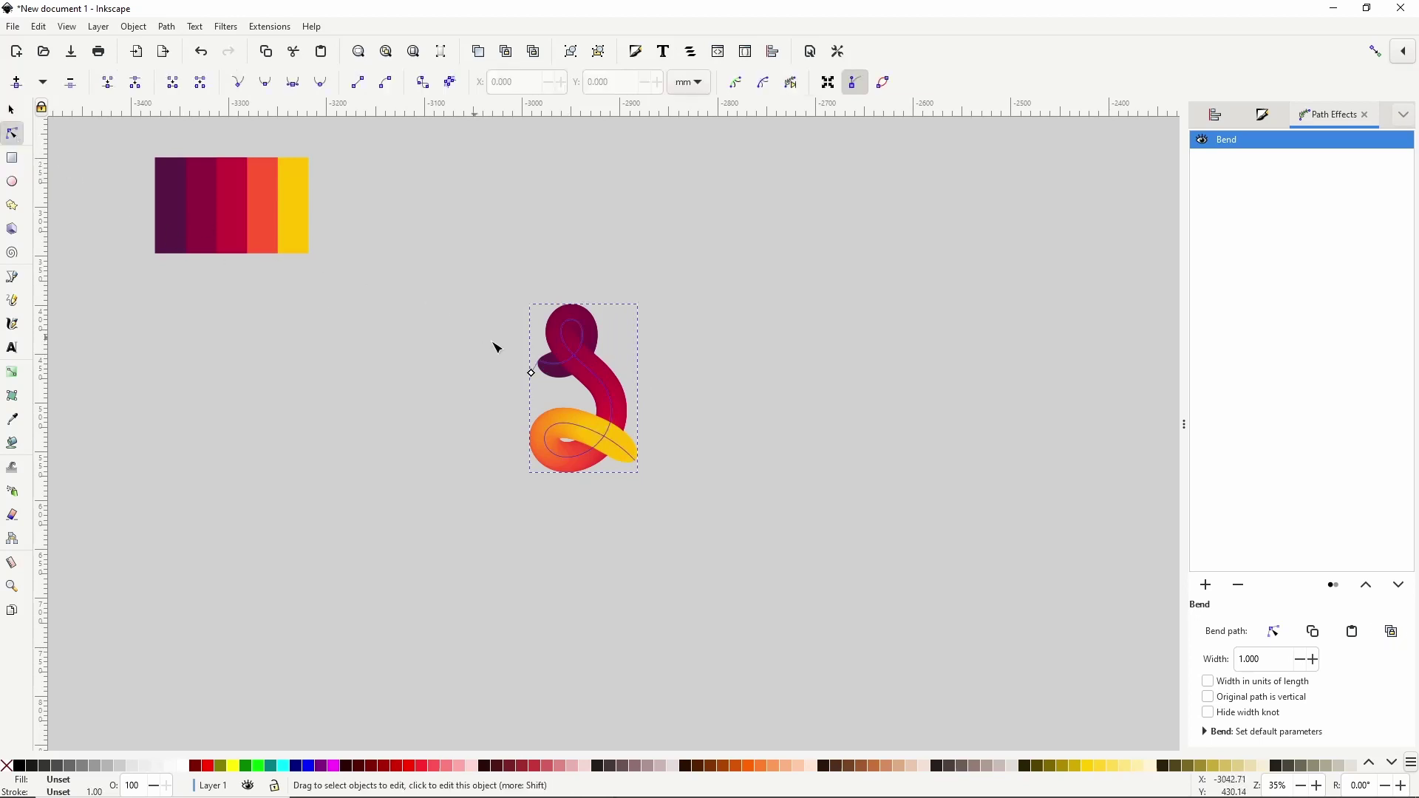
click(546, 364)
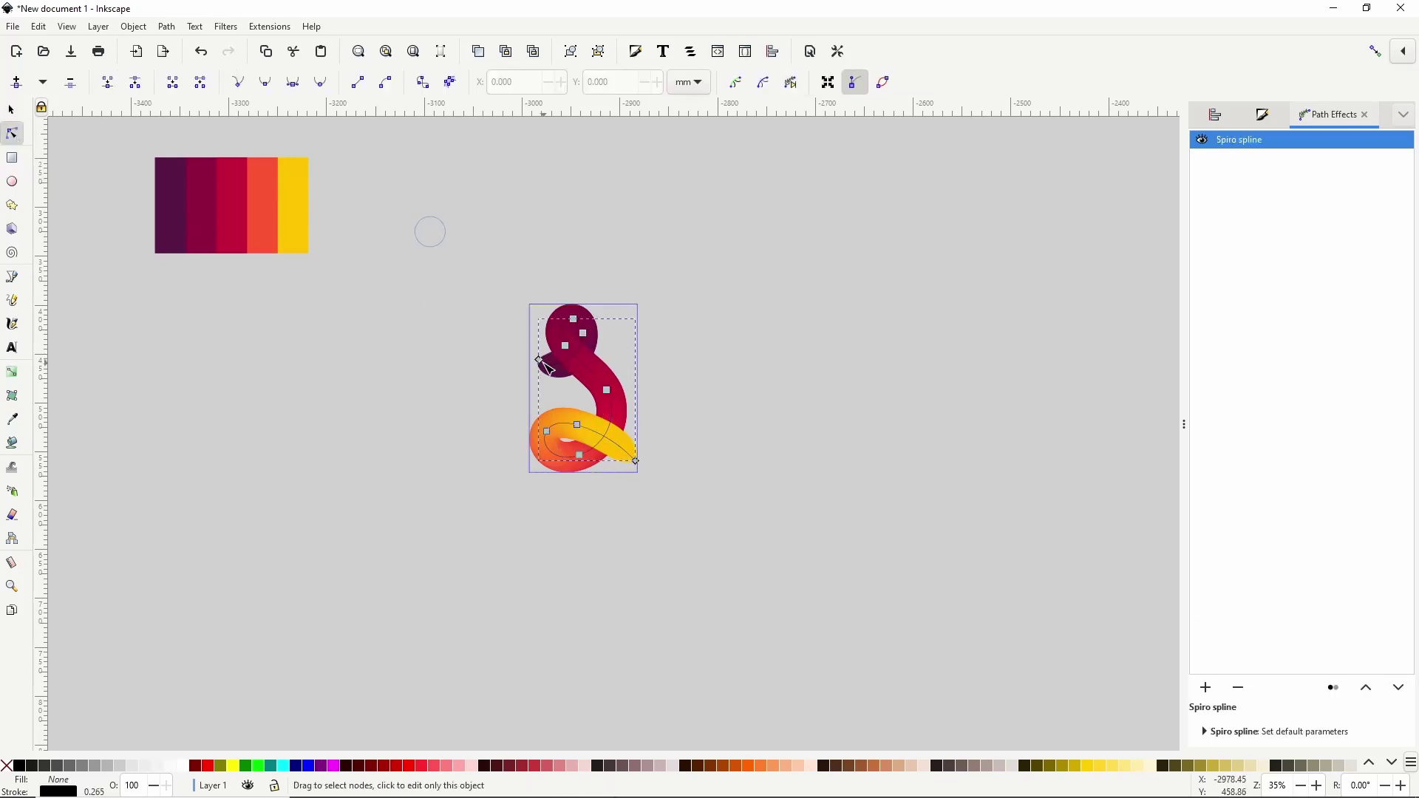
drag(547, 366, 611, 339)
drag(586, 468, 669, 482)
drag(549, 433, 521, 437)
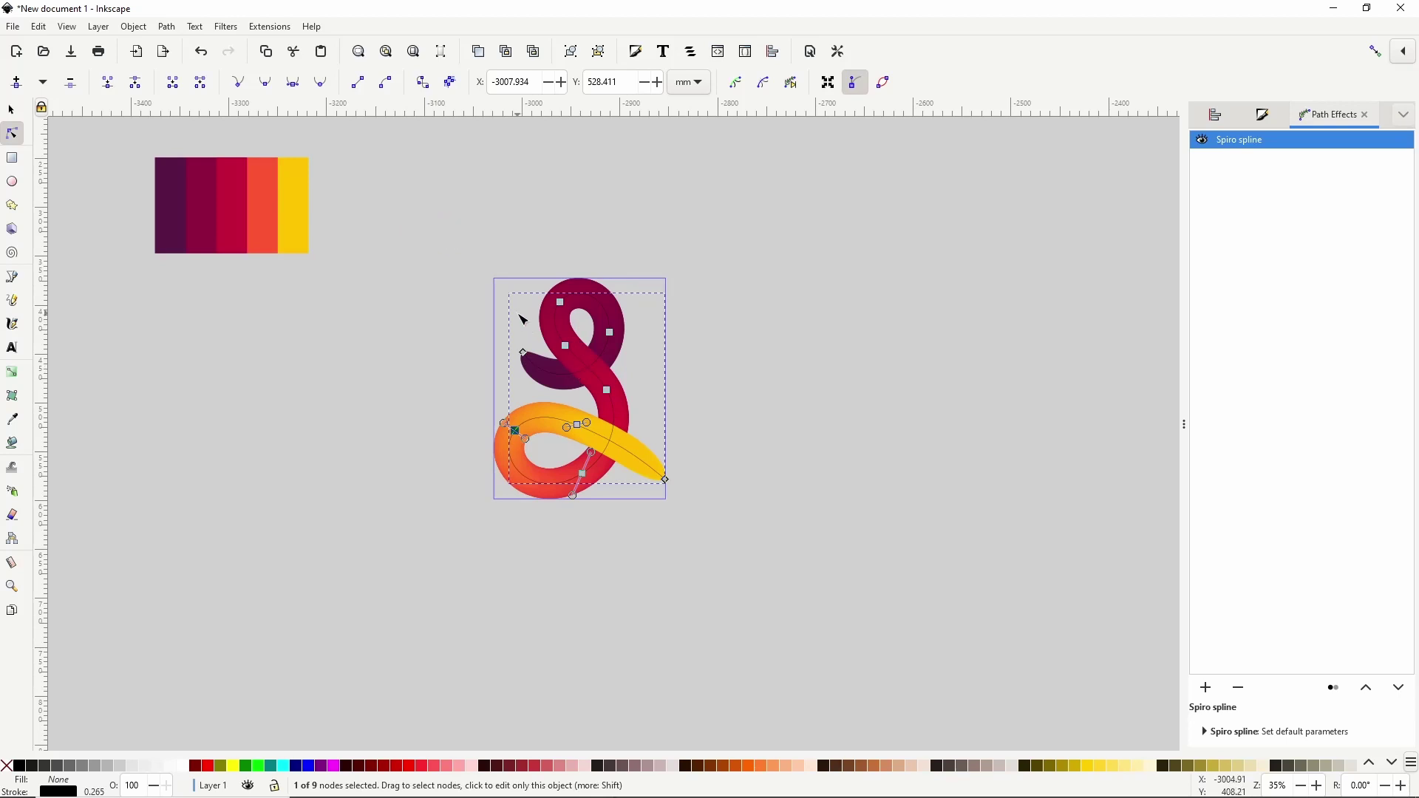
key(s)
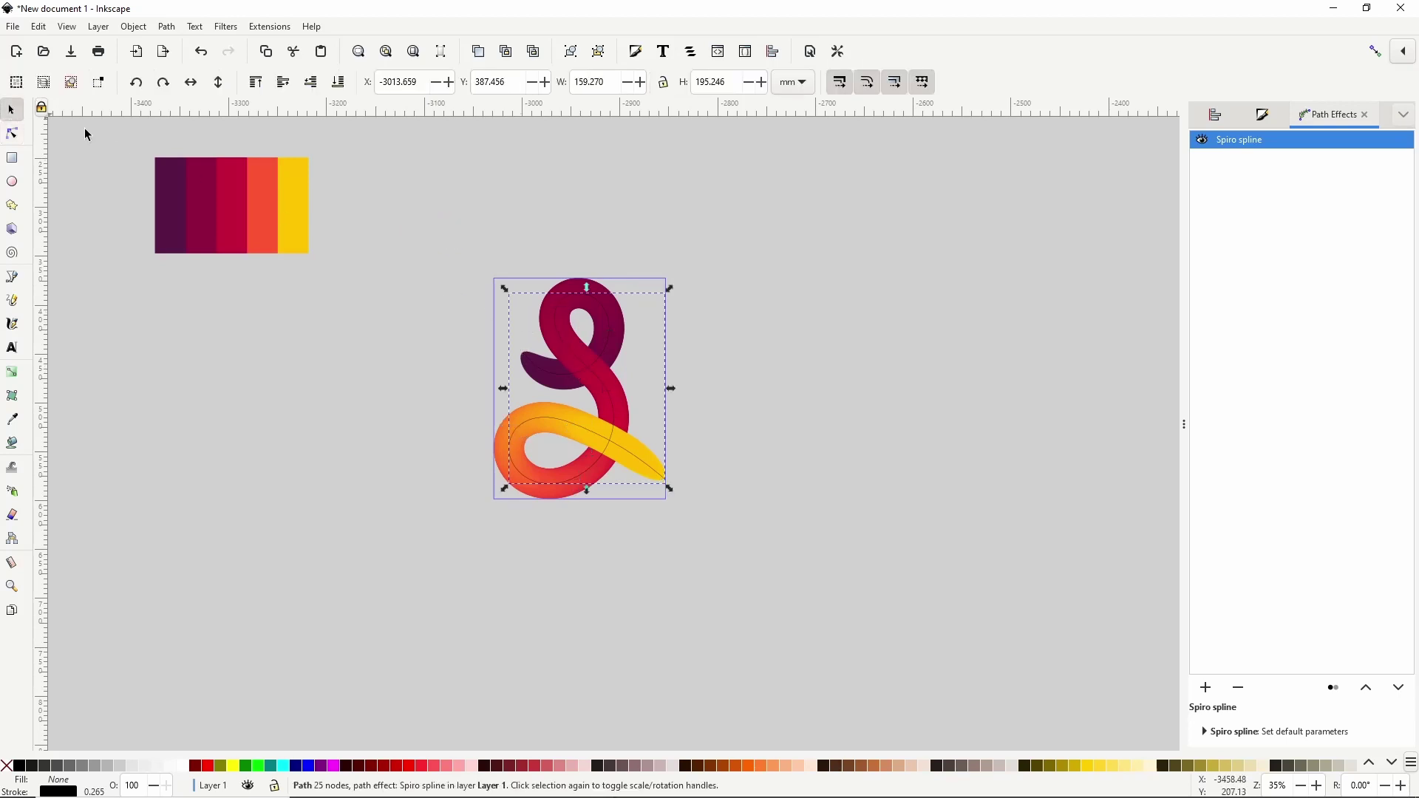
Remove the Bend effect from the gradient bar and scale the bar down proportionally to about 147 by 22 mm
click(576, 289)
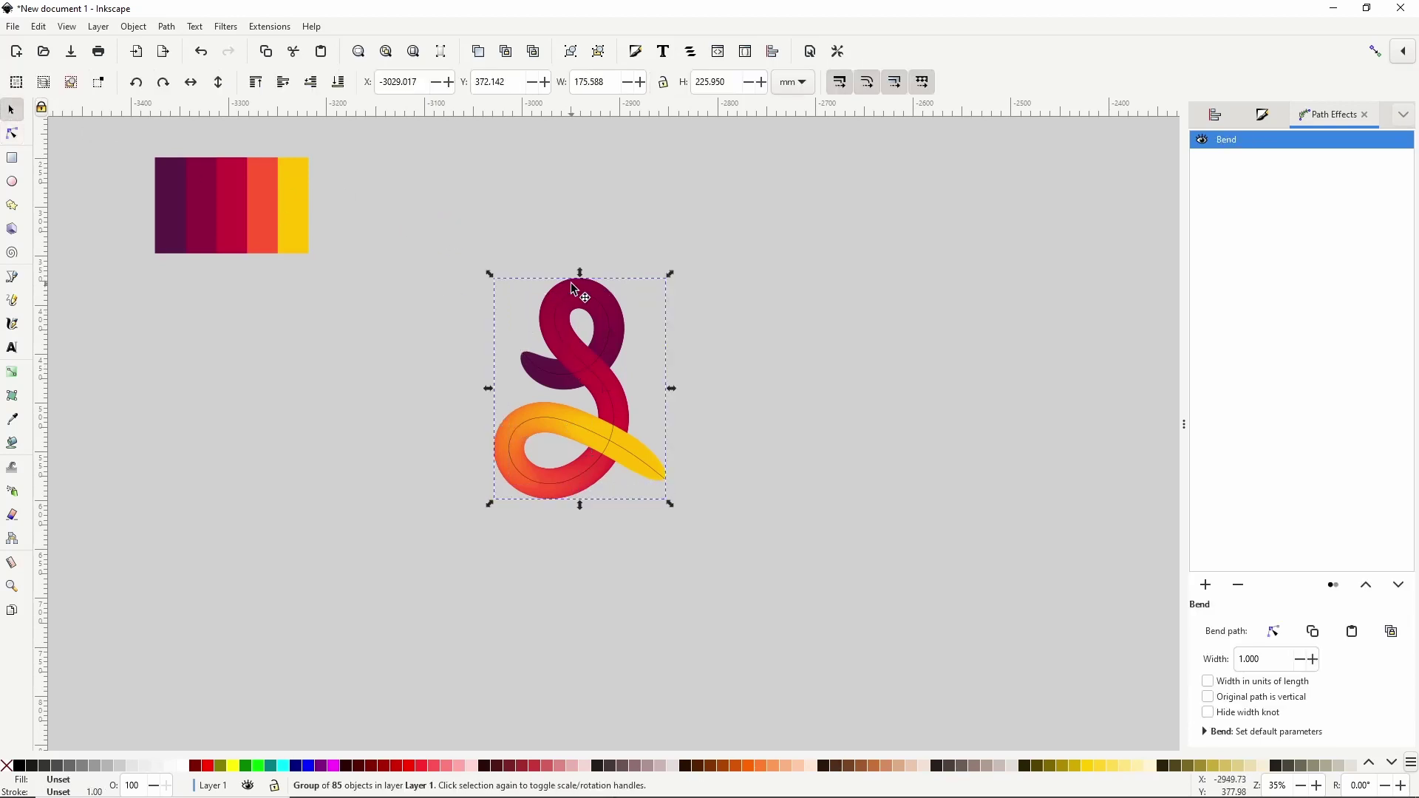
click(1238, 585)
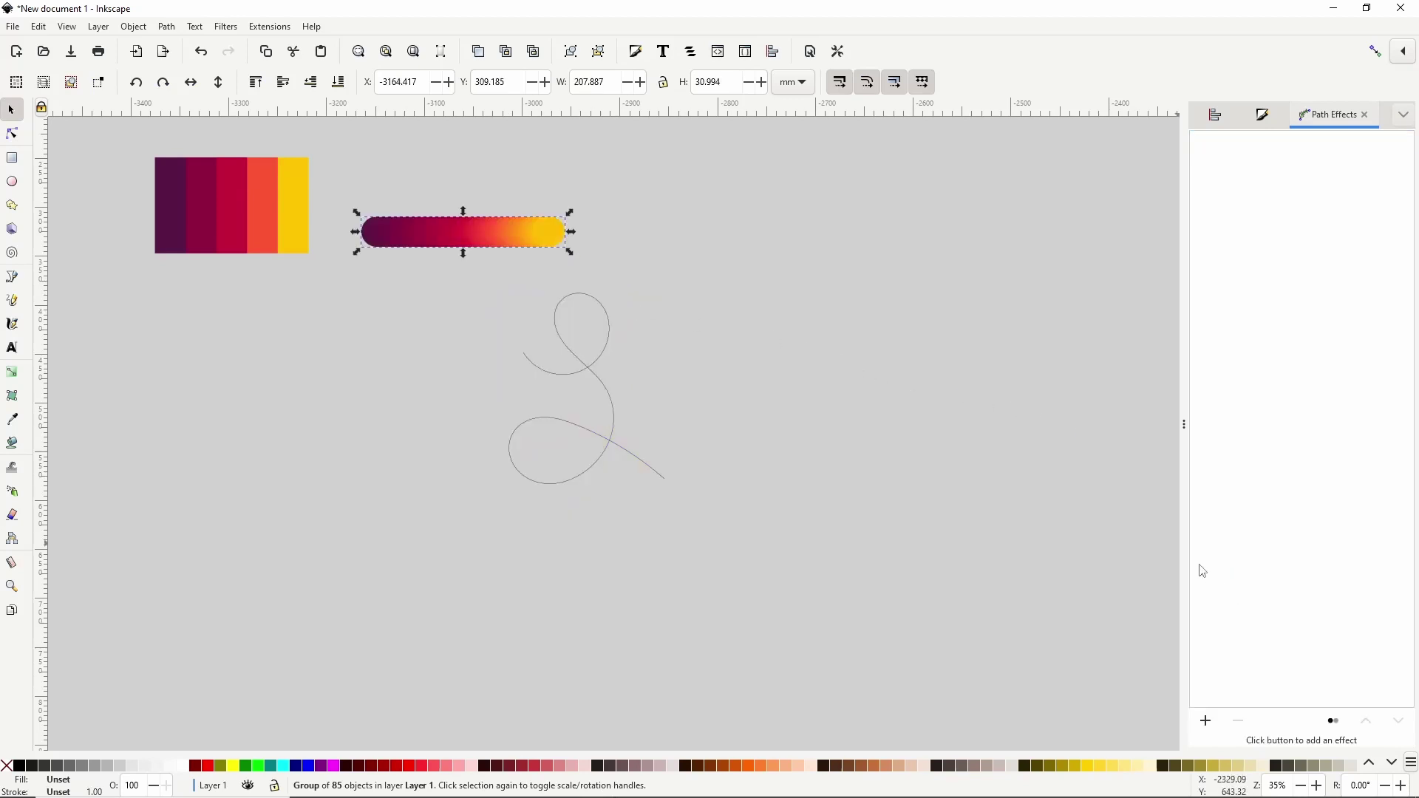
drag(576, 251, 538, 241)
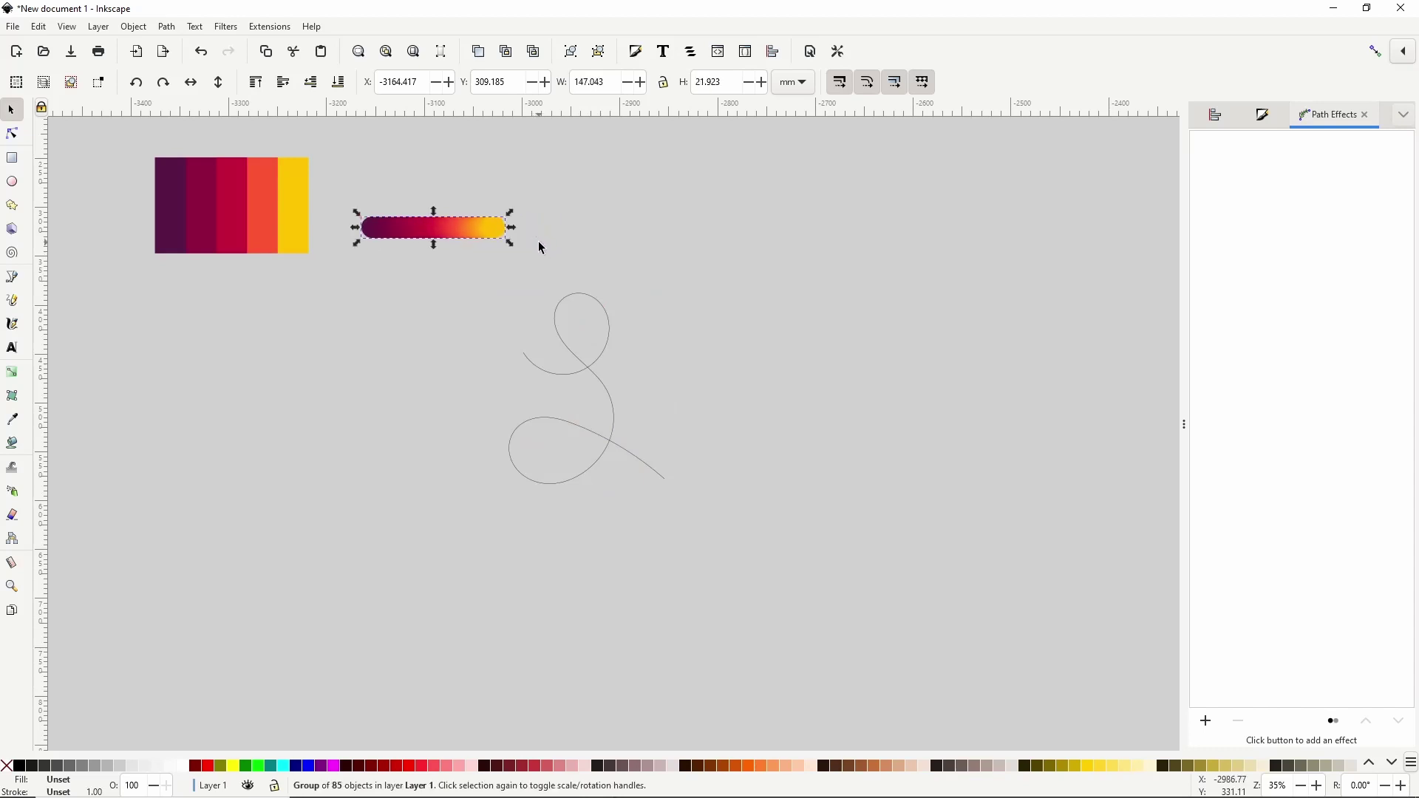
Bend the smaller gradient bar along the linked Spiro path and inspect the colour transitions up close
click(1206, 721)
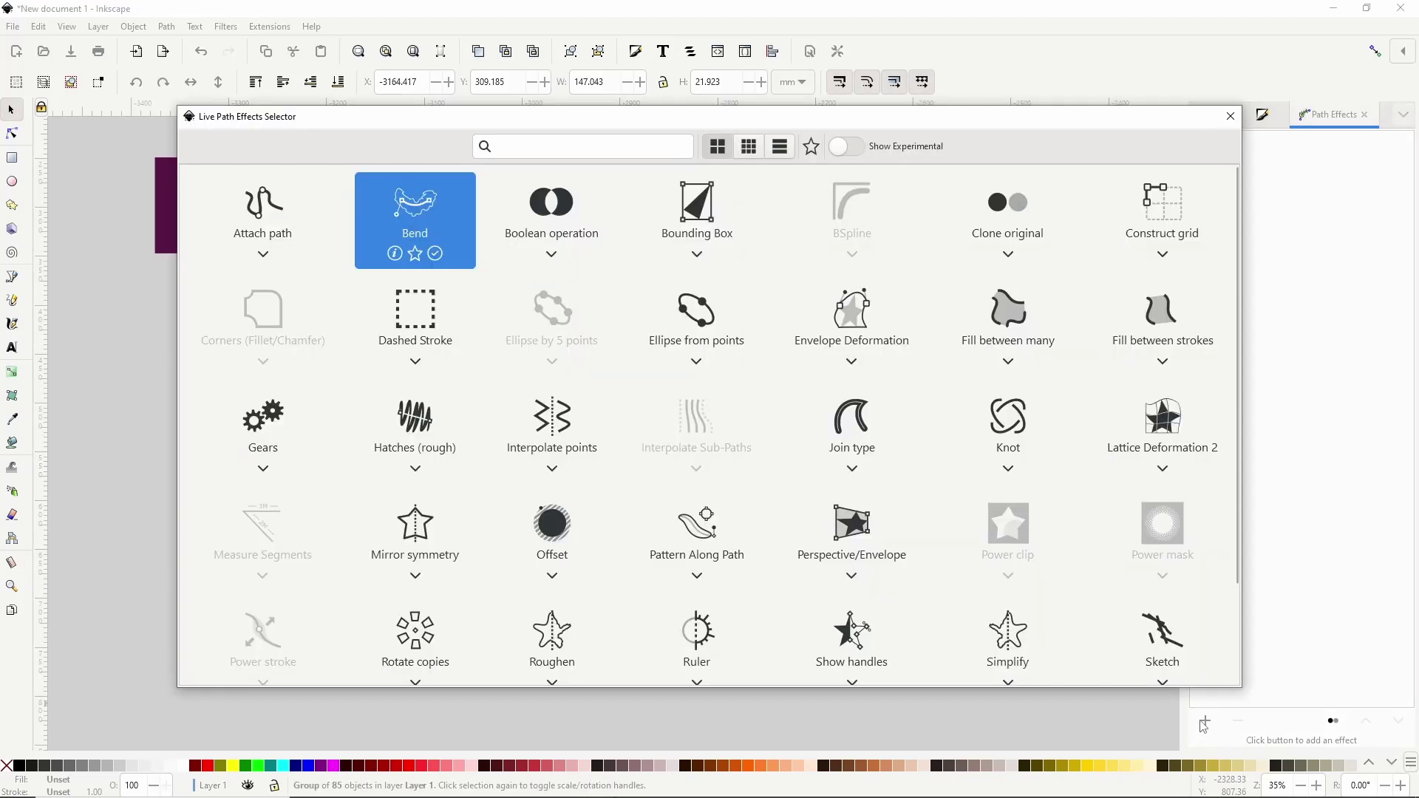
click(425, 226)
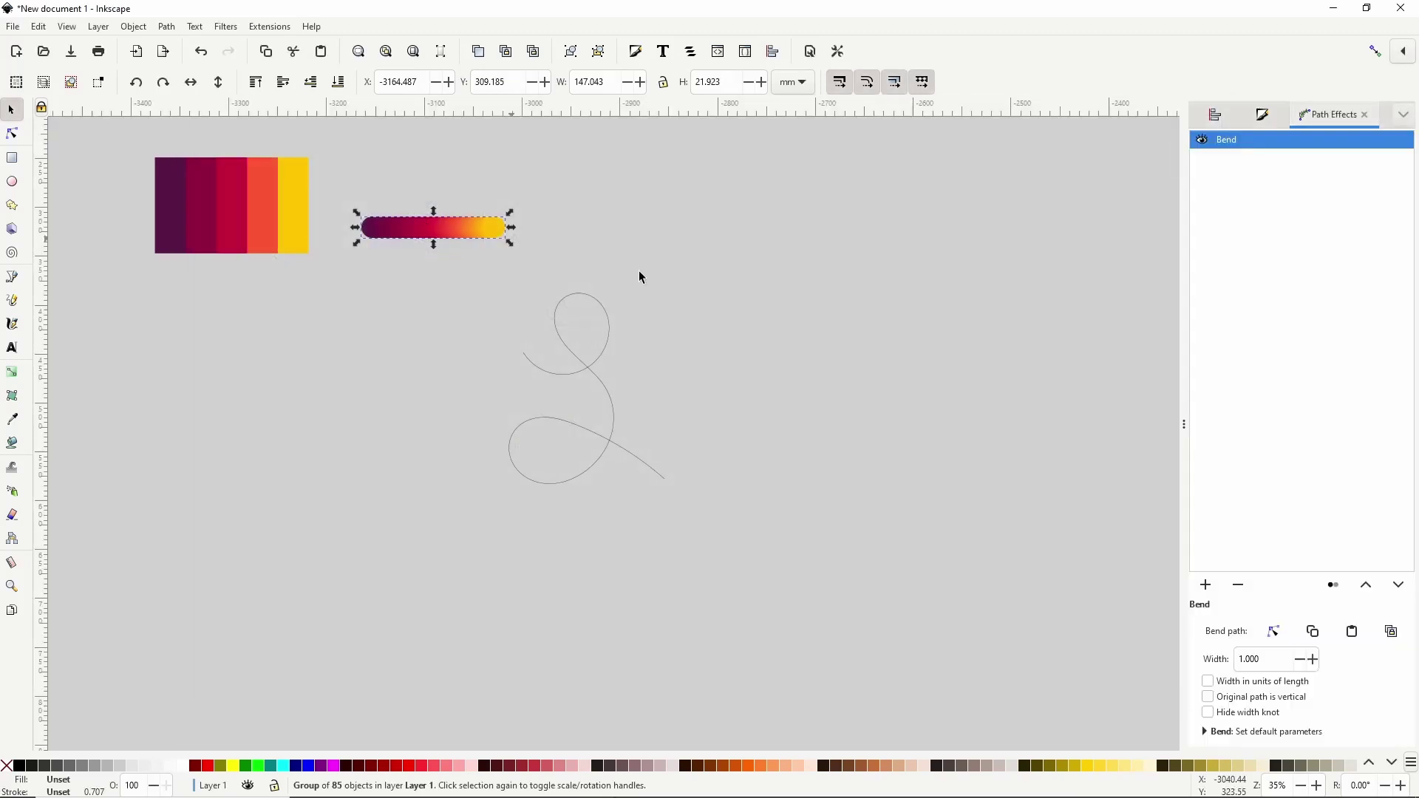
click(1390, 631)
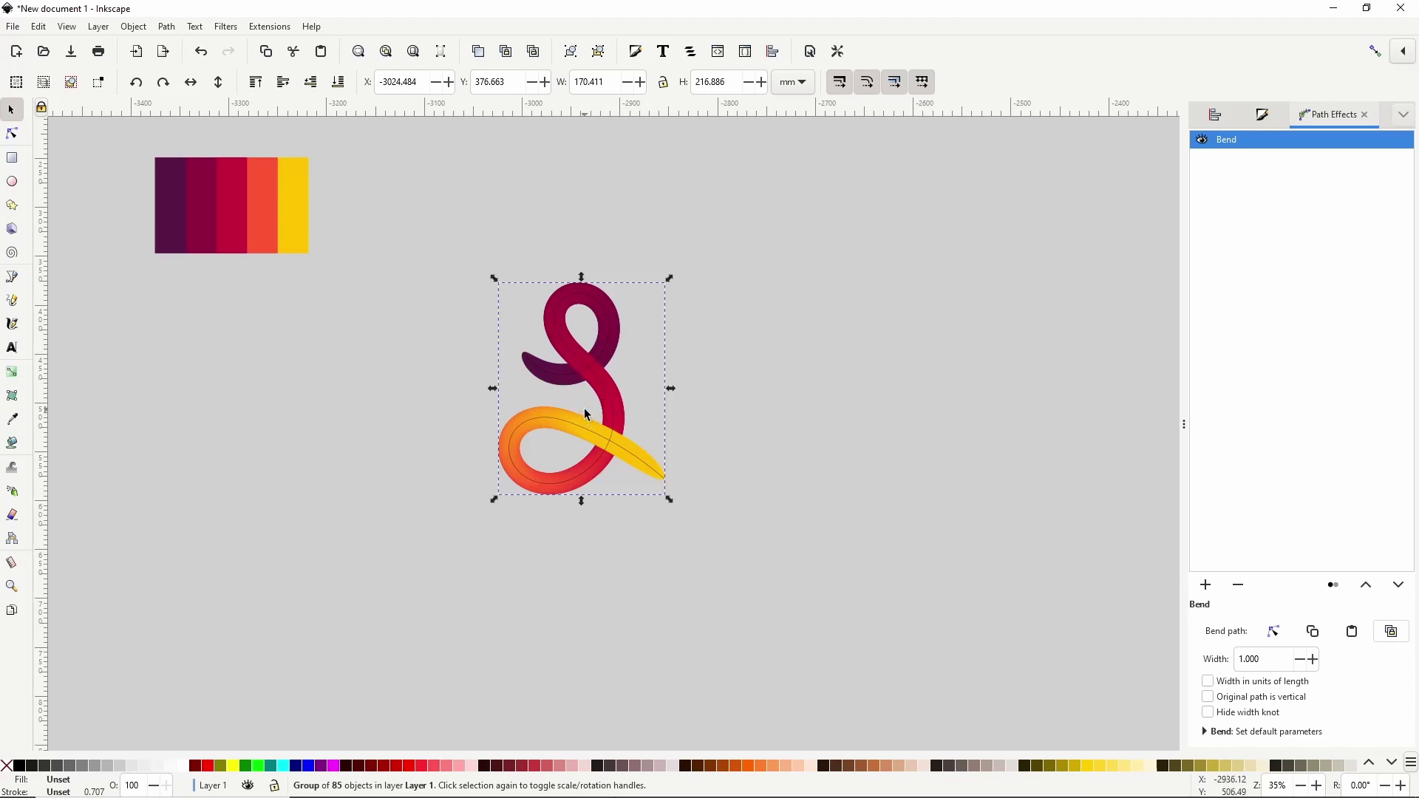
scroll(584, 408, up, 4)
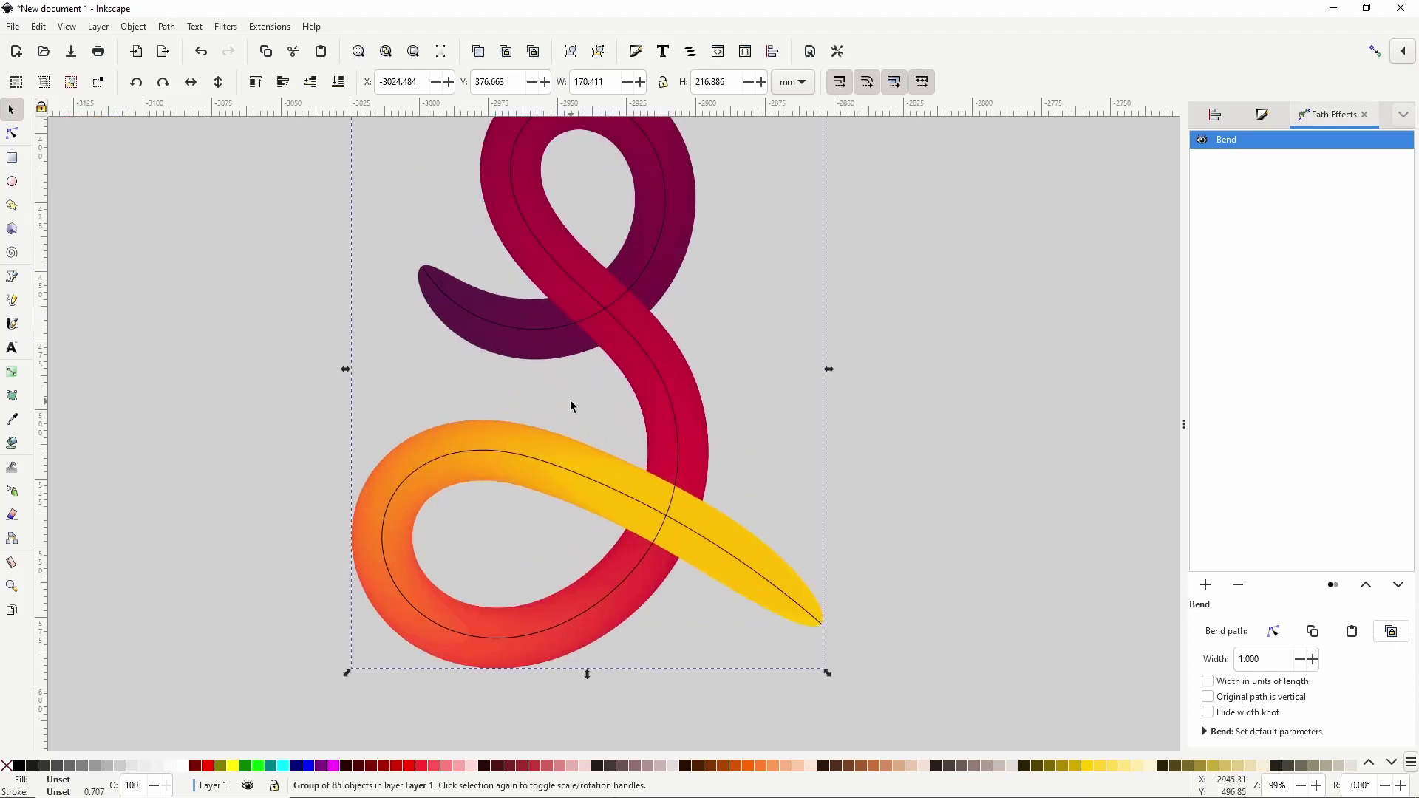
scroll(570, 402, up, 2)
scroll(609, 298, down, 1)
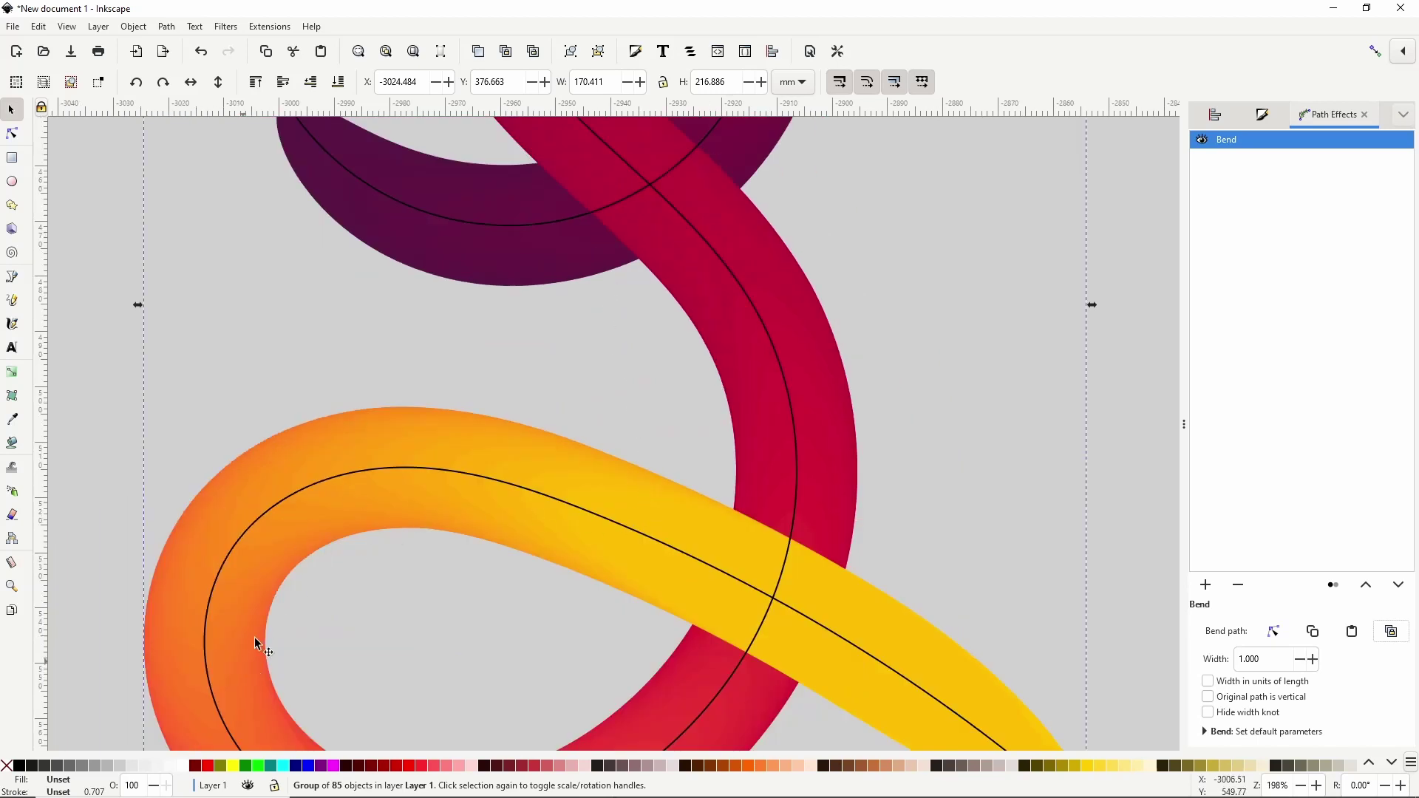
scroll(485, 494, down, 2)
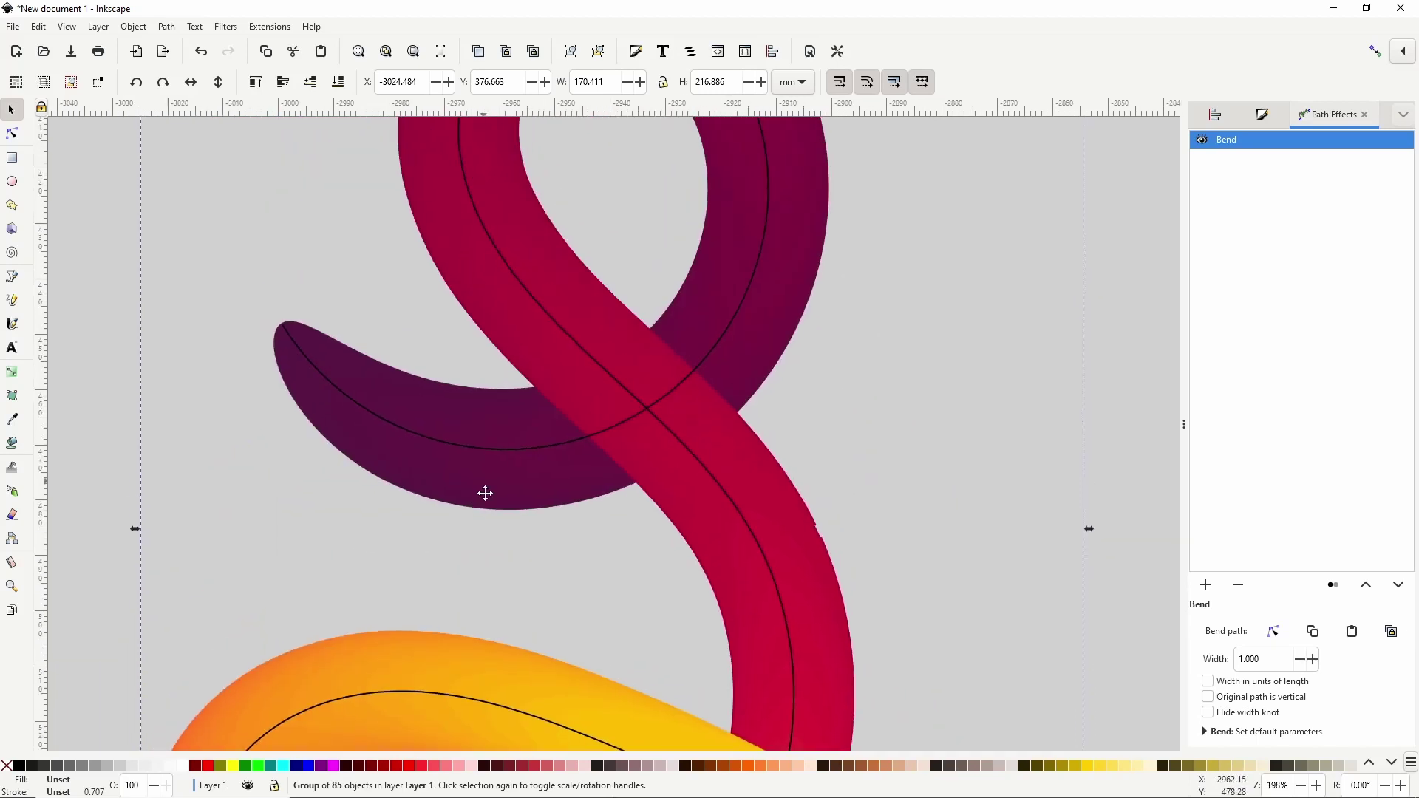
scroll(580, 519, down, 2)
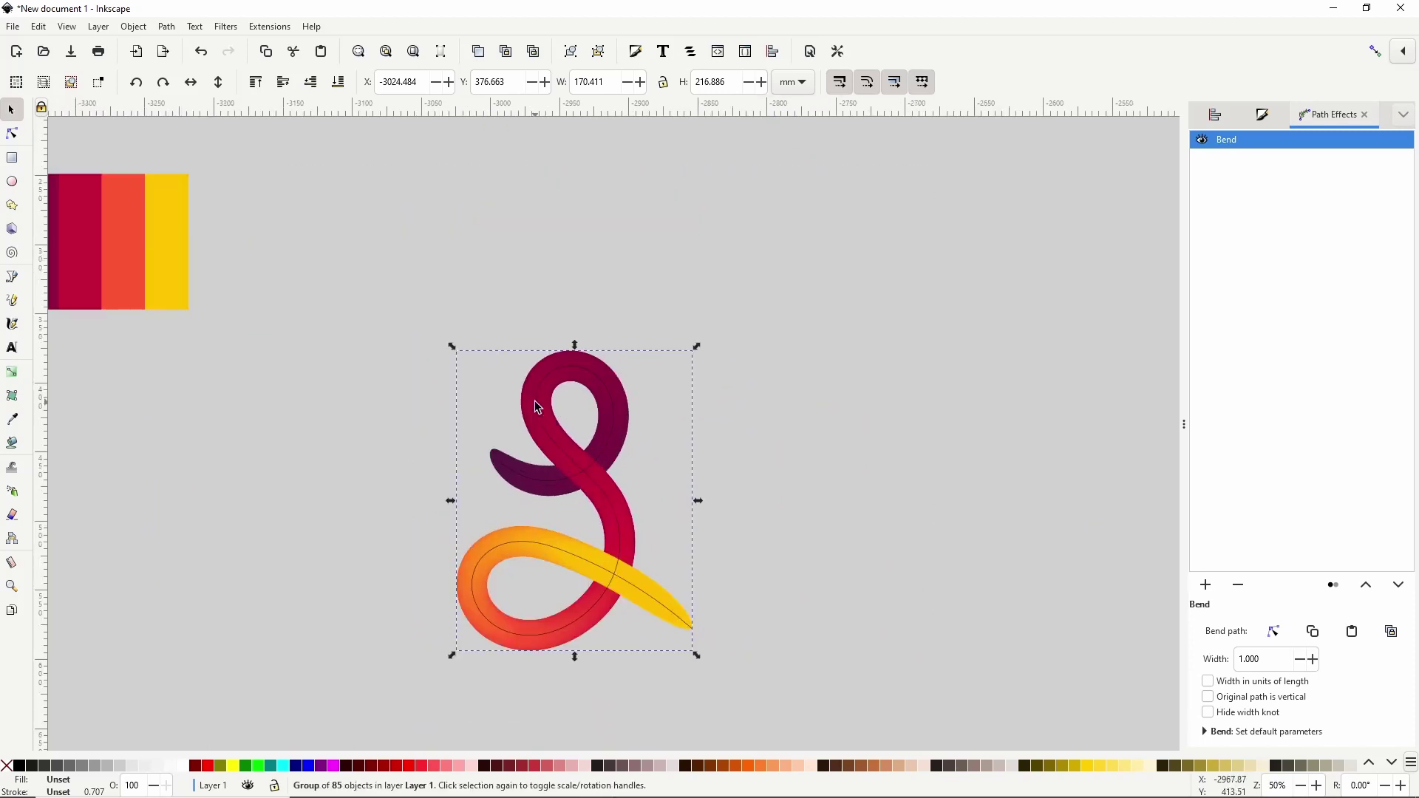
Remove the Bend effect and move the yellow end circle inside the group horizontally, extending the row to about 244 mm
click(1239, 587)
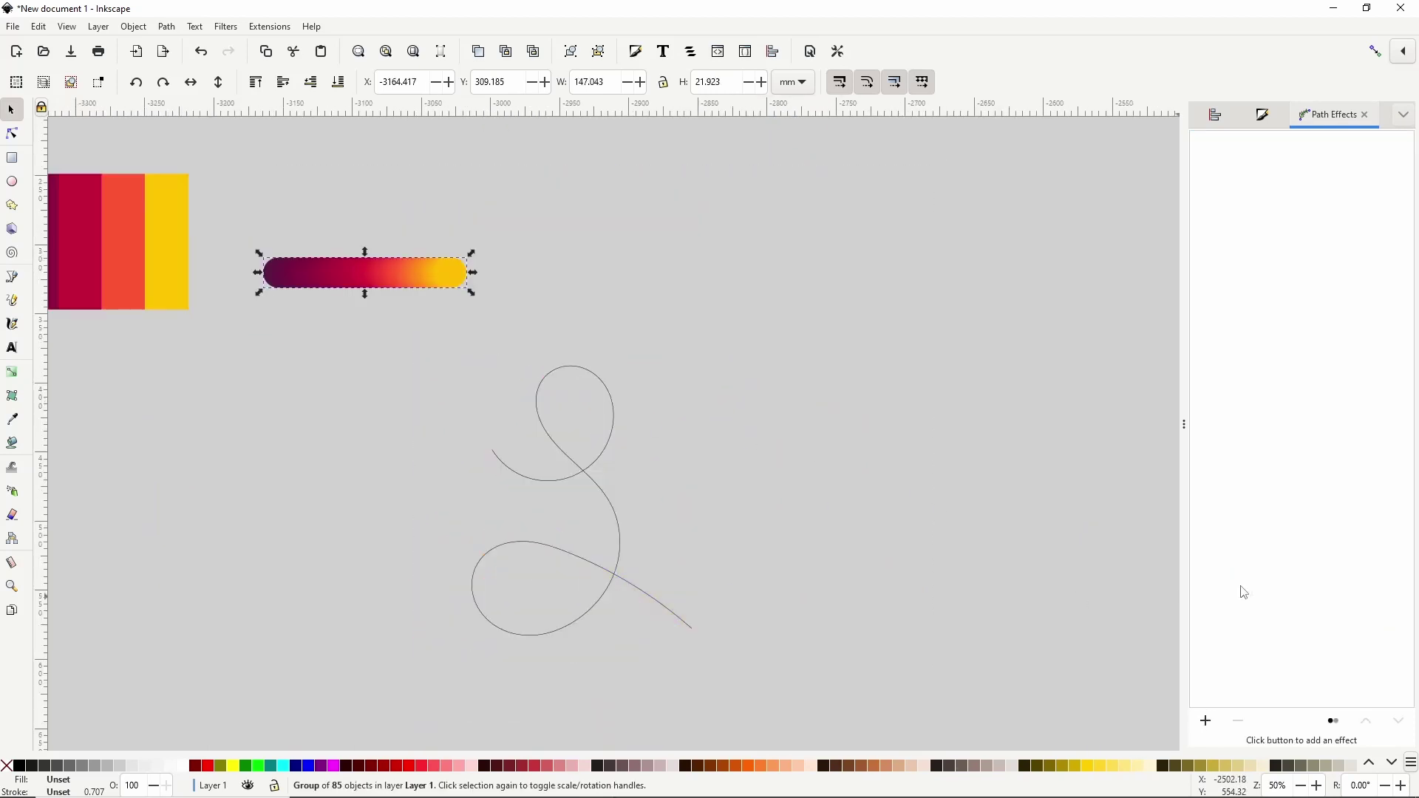
double_click(459, 284)
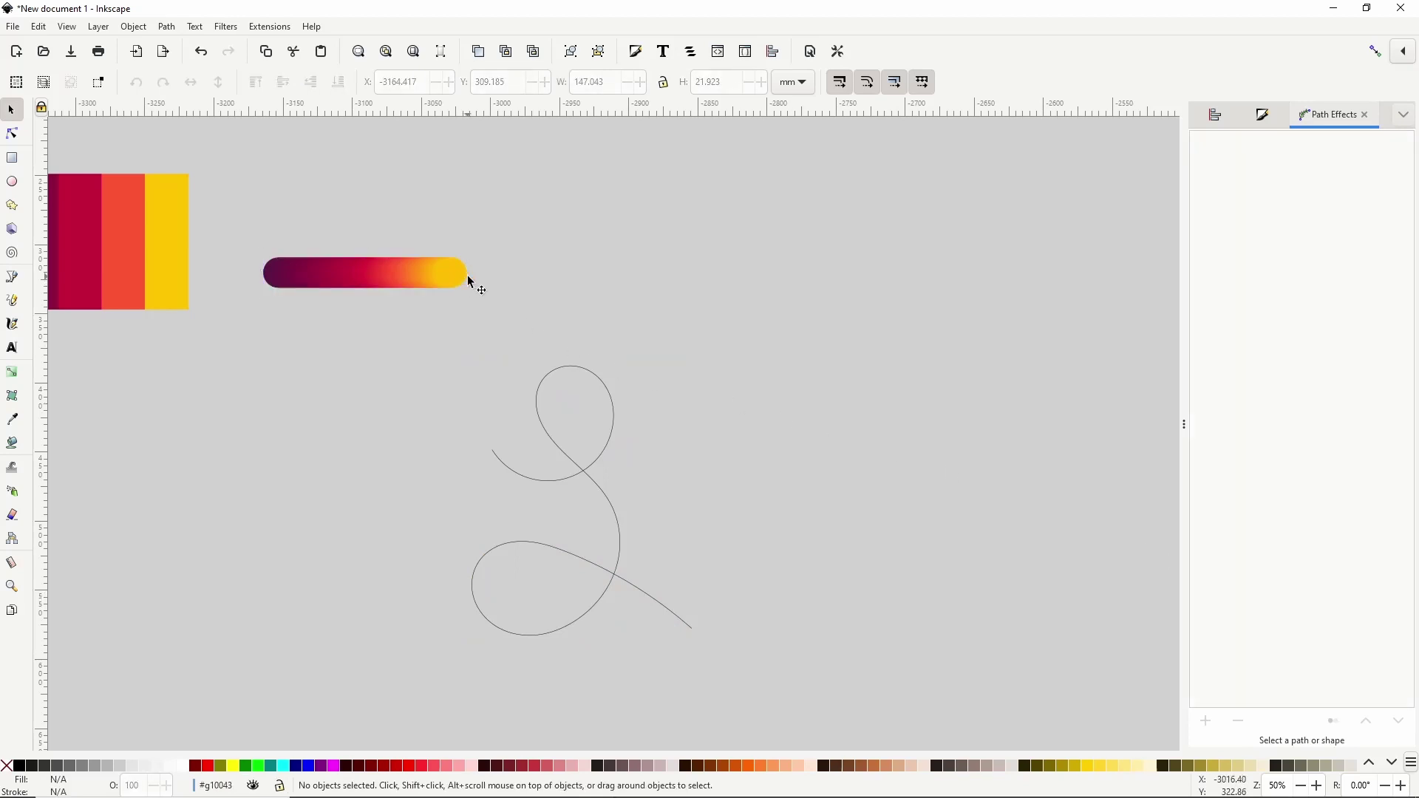
click(471, 281)
scroll(470, 282, up, 3)
drag(473, 282, 848, 294)
scroll(640, 247, down, 2)
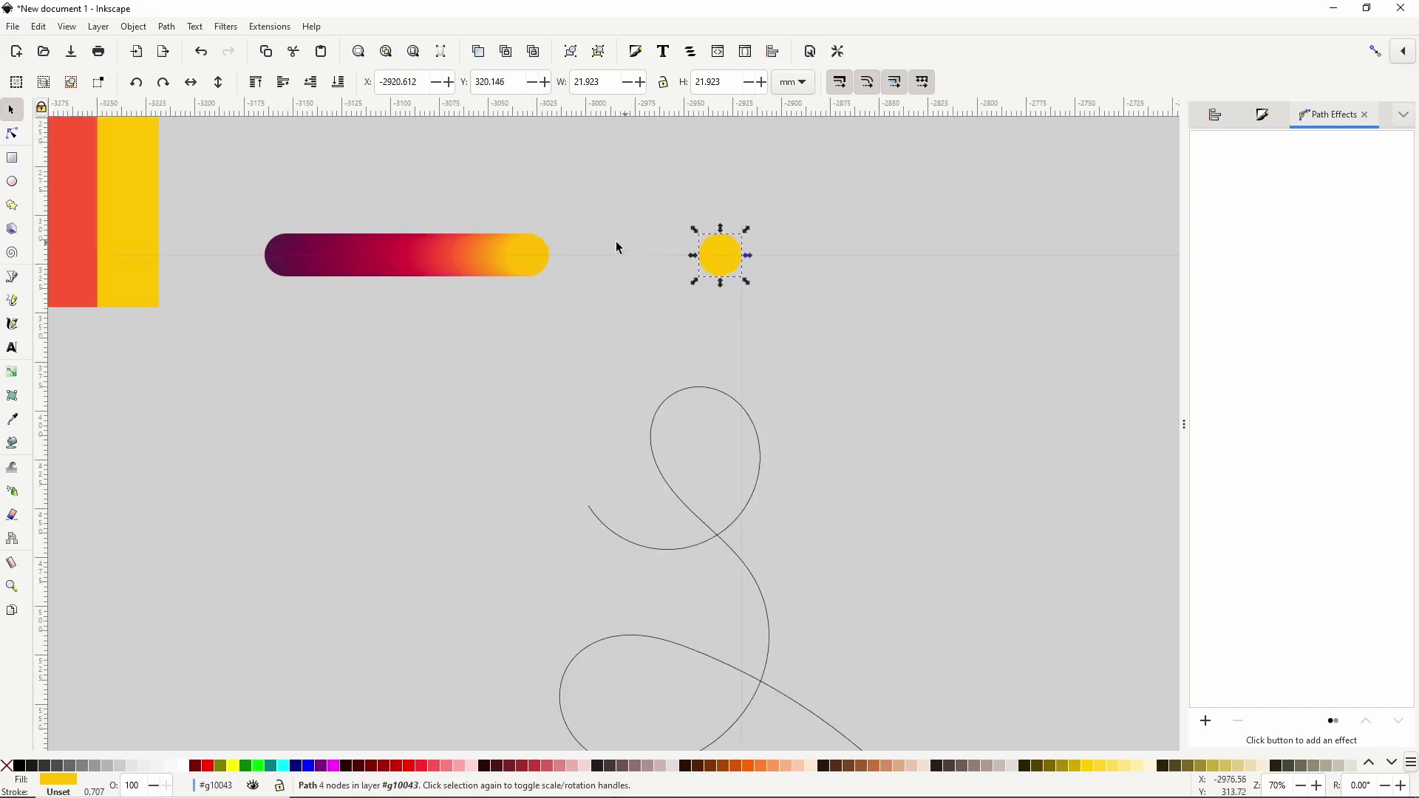
Distribute all circles of the gradient bar with even horizontal gaps and check the resulting blend
mouse_move(241, 197)
mouse_down()
mouse_move(332, 247)
mouse_move(788, 333)
mouse_up()
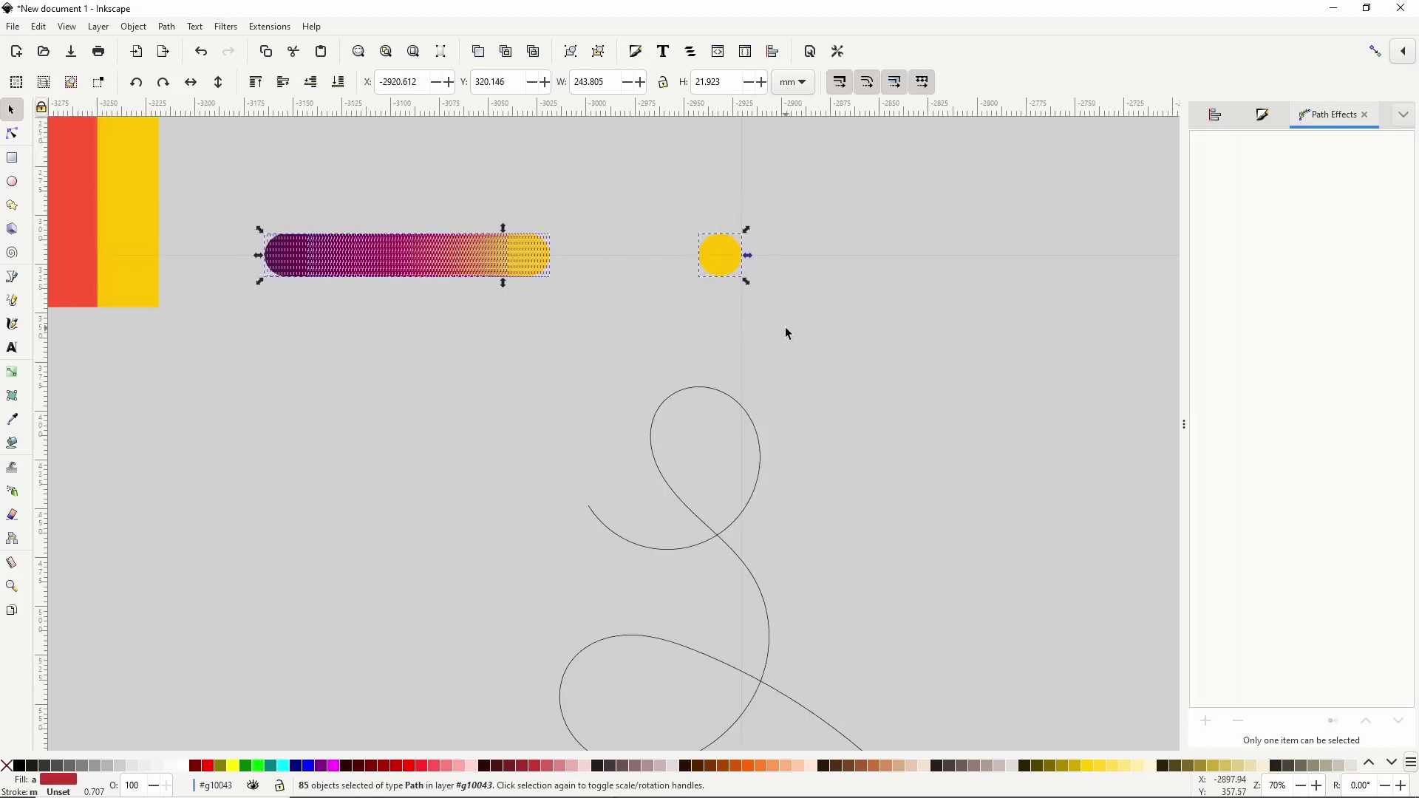
click(1216, 116)
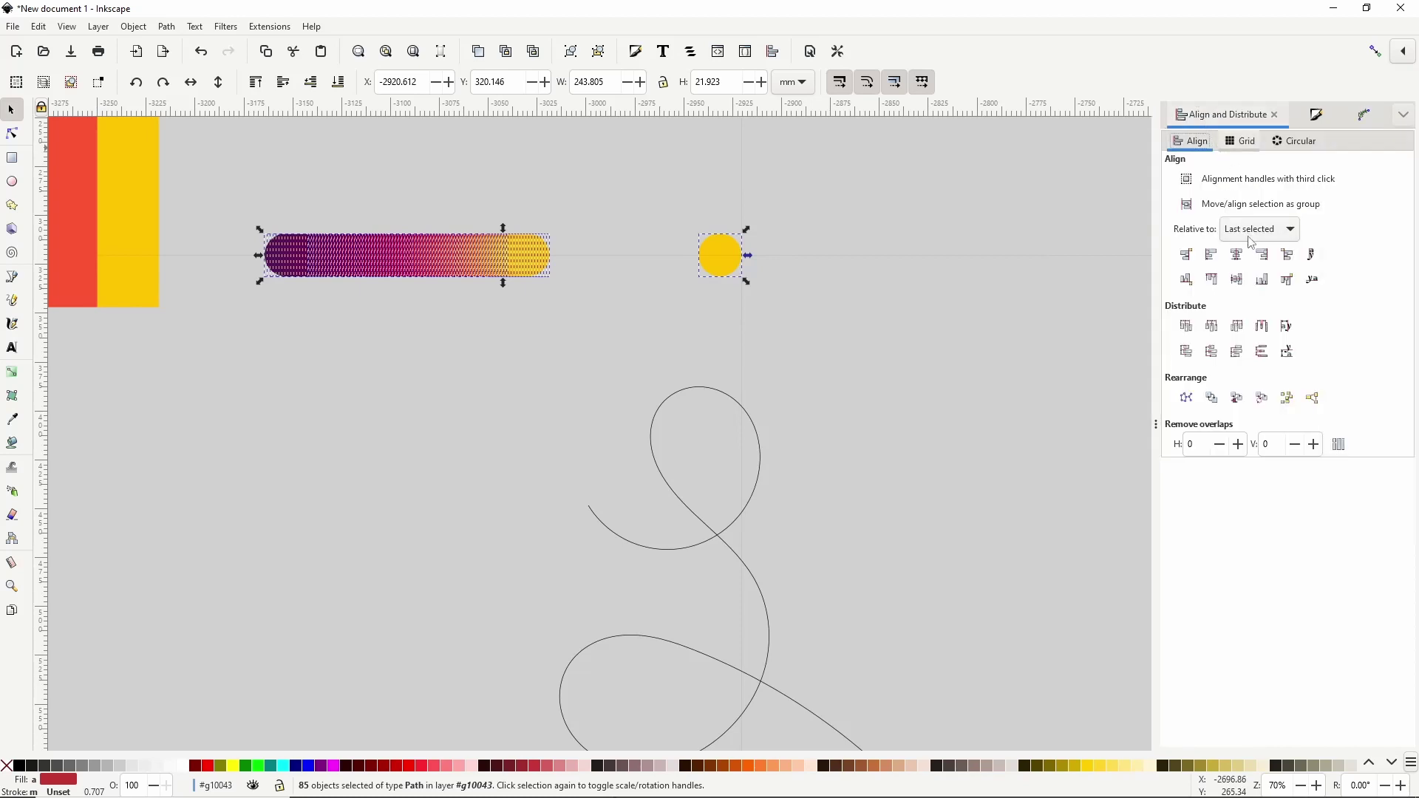
click(1265, 326)
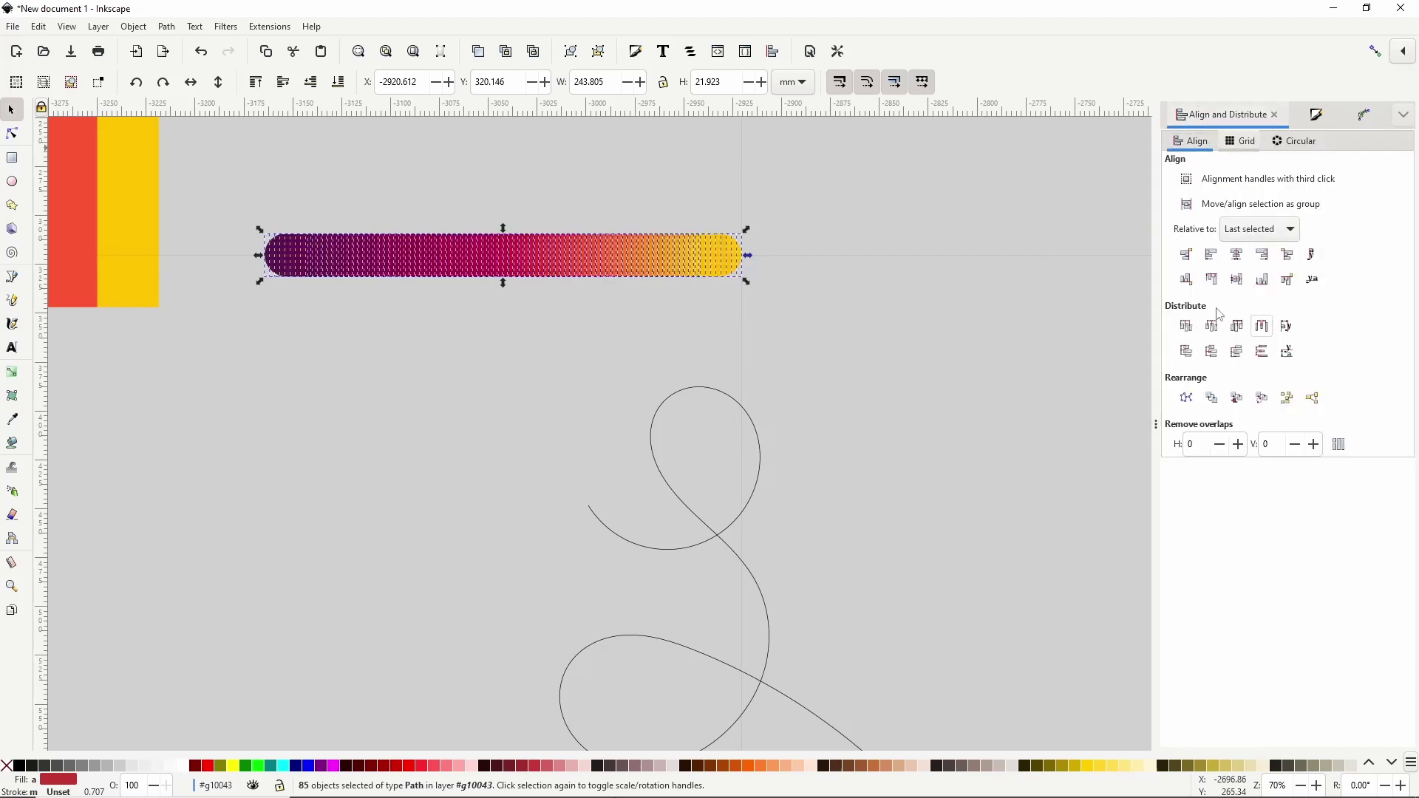
click(842, 212)
scroll(584, 229, up, 2)
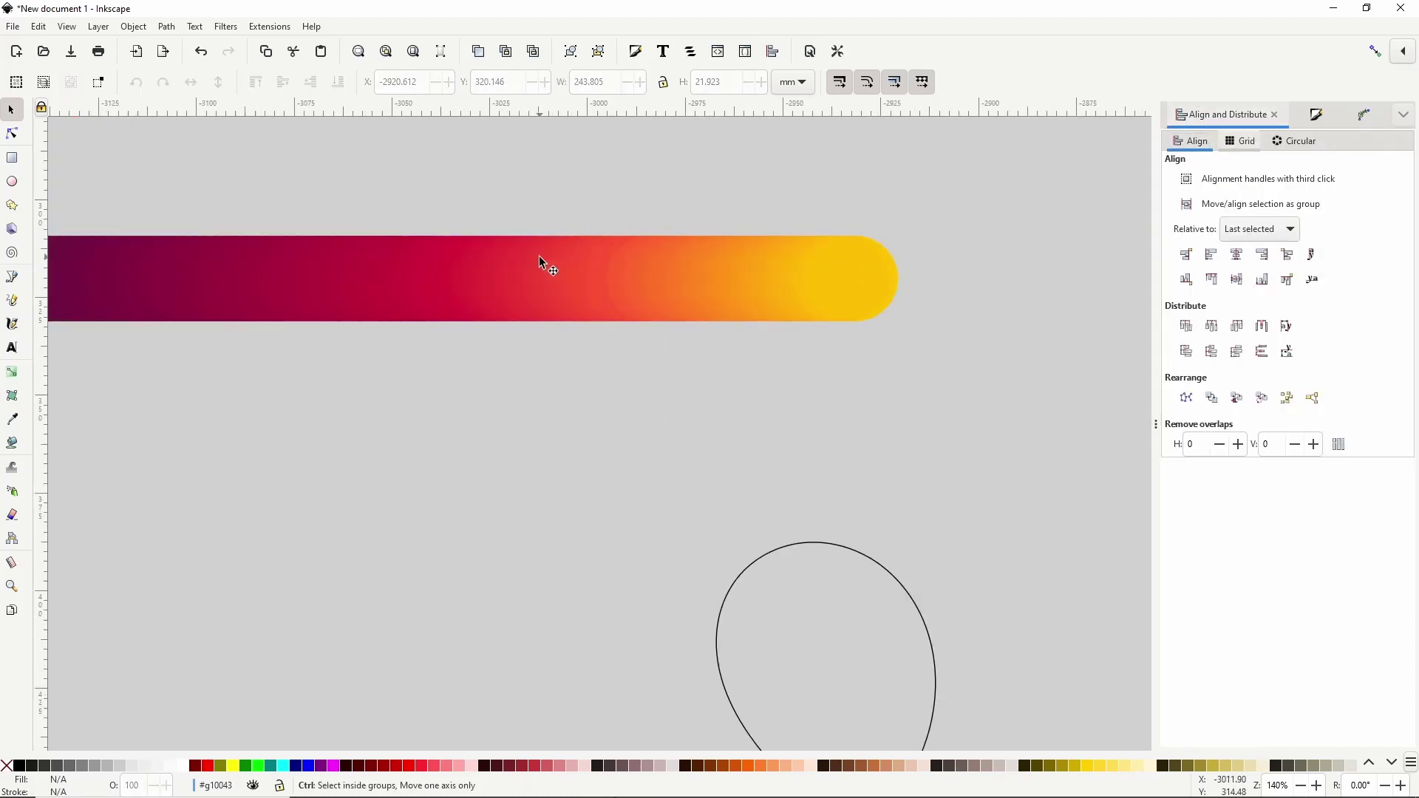
scroll(368, 242, down, 2)
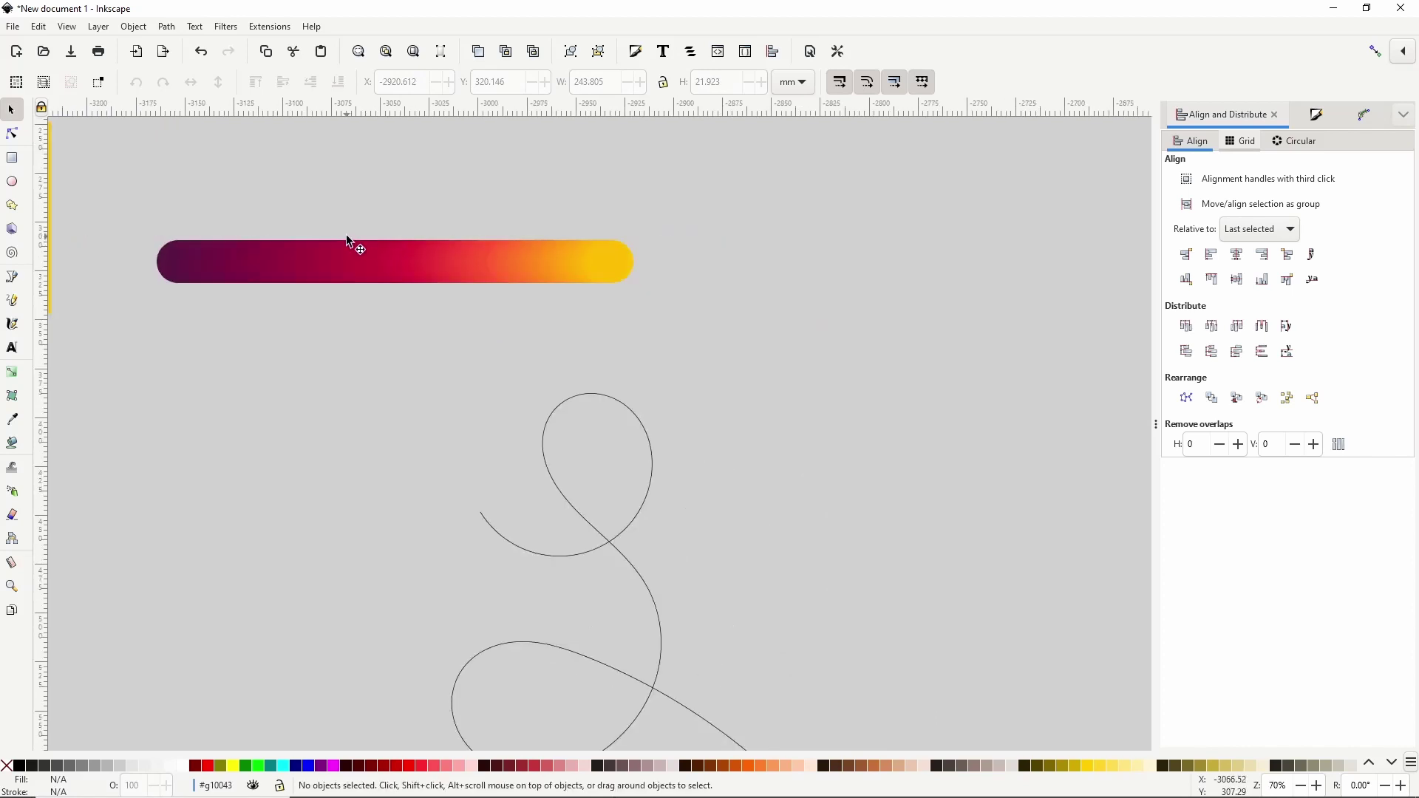
scroll(347, 240, down, 1)
Interpolate all circles in the bar with exponent 1.0, 3 steps, equal-length segments and interpolated style
drag(197, 190, 578, 310)
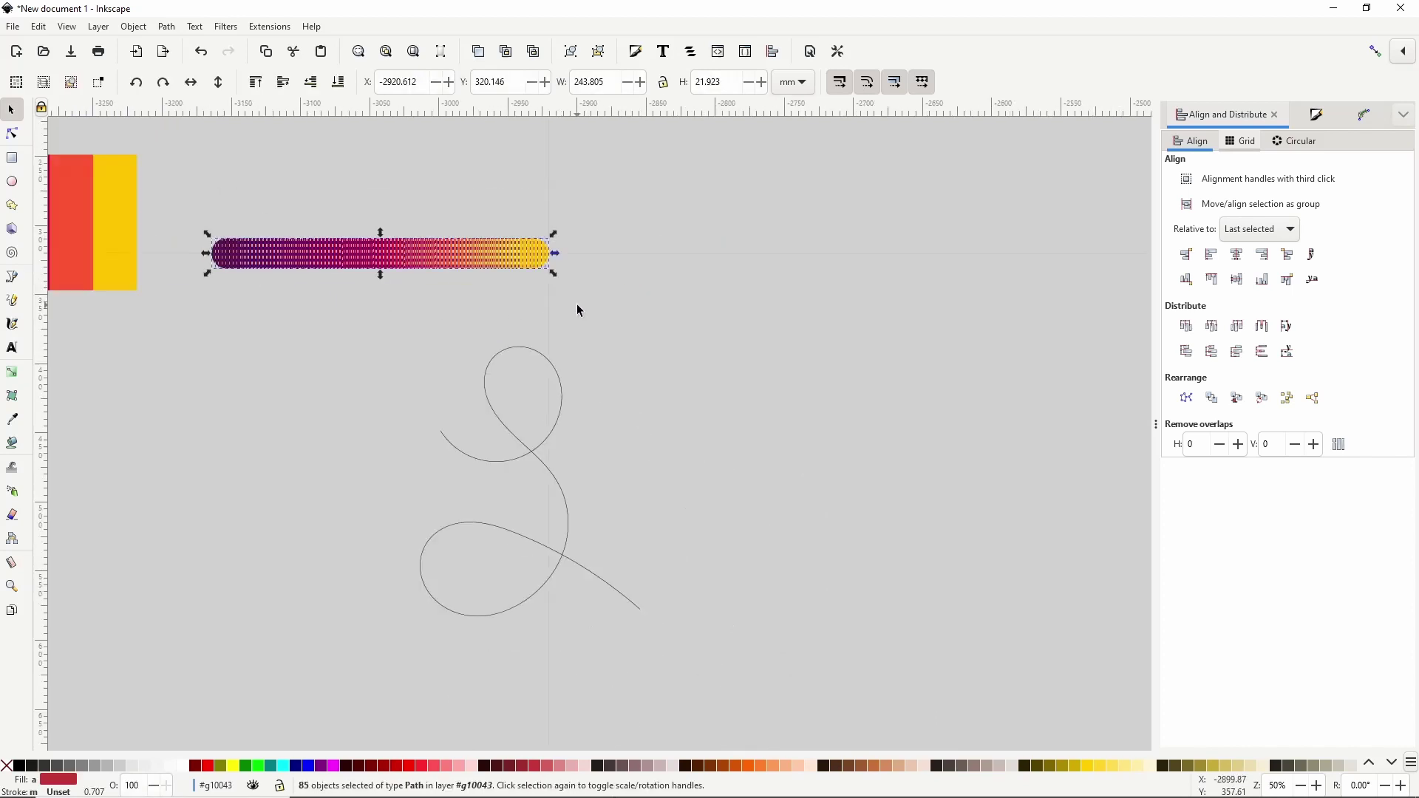
click(259, 27)
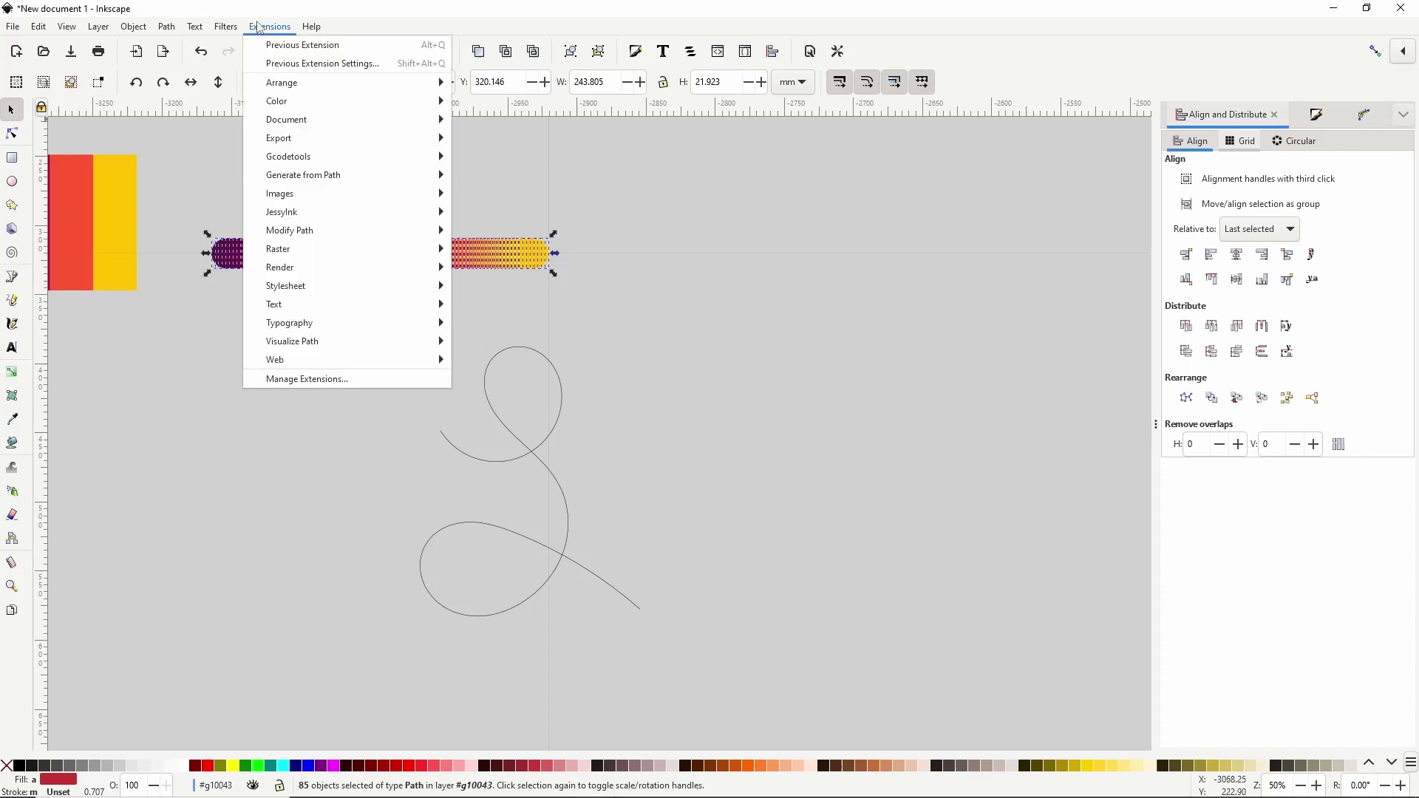
click(283, 64)
drag(238, 39, 902, 177)
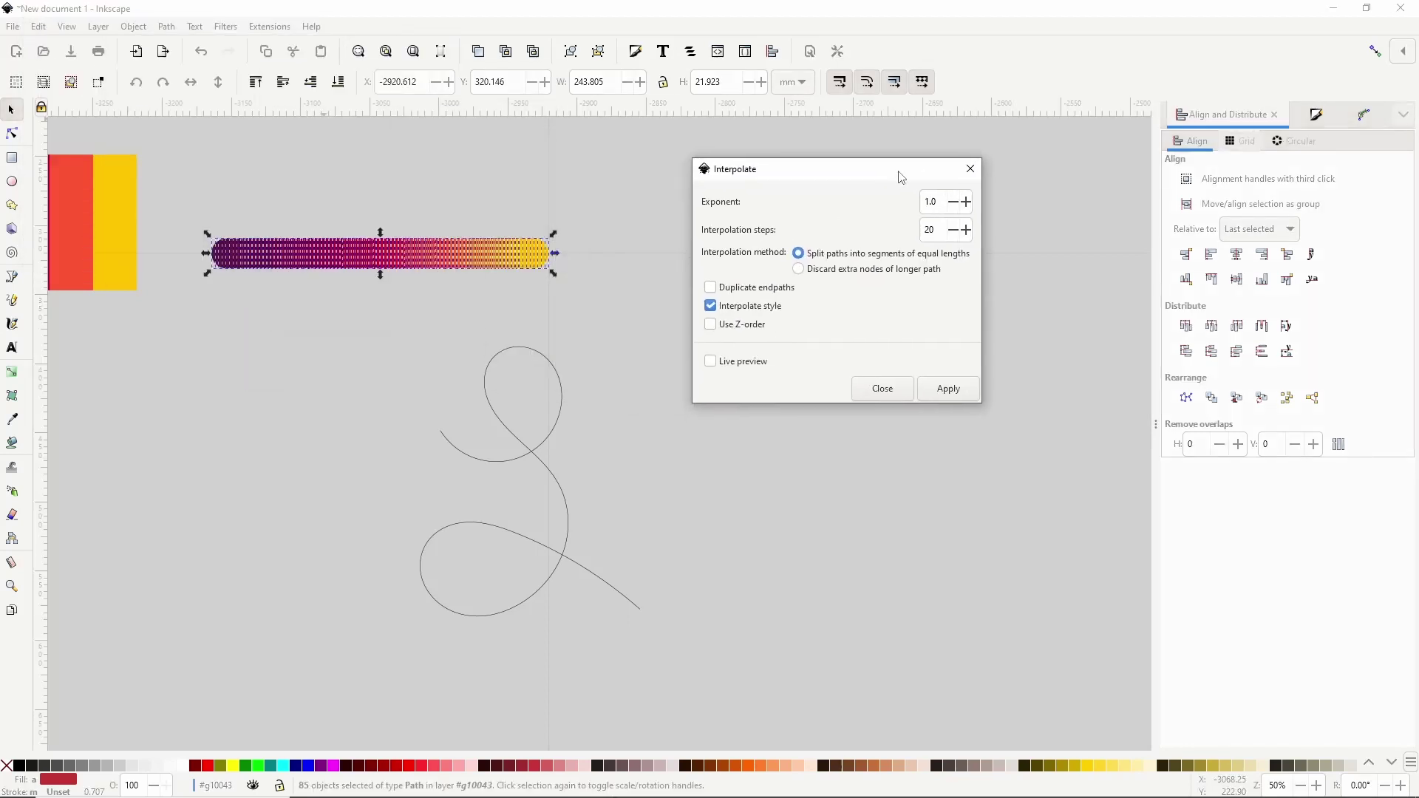
double_click(938, 235)
text(3)
click(719, 361)
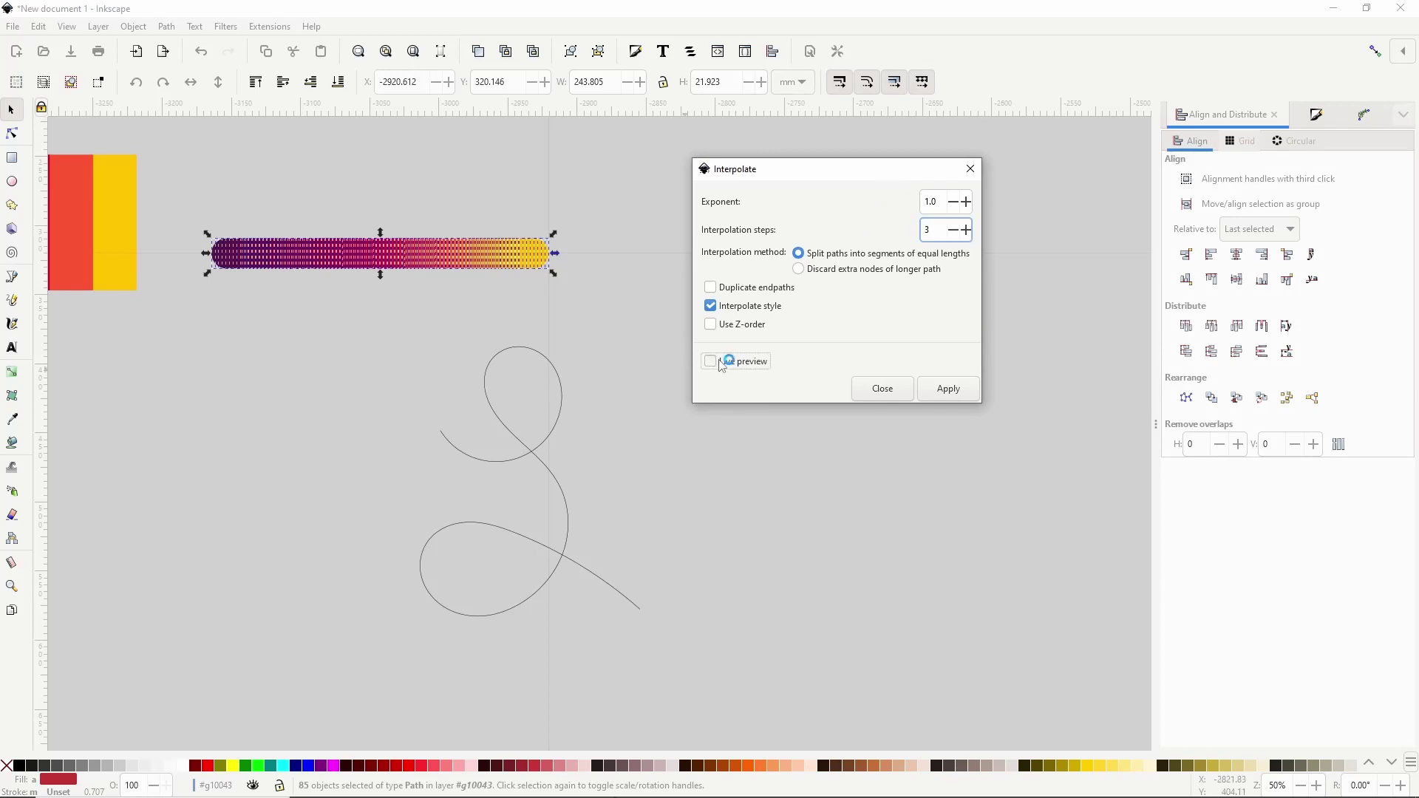
click(947, 390)
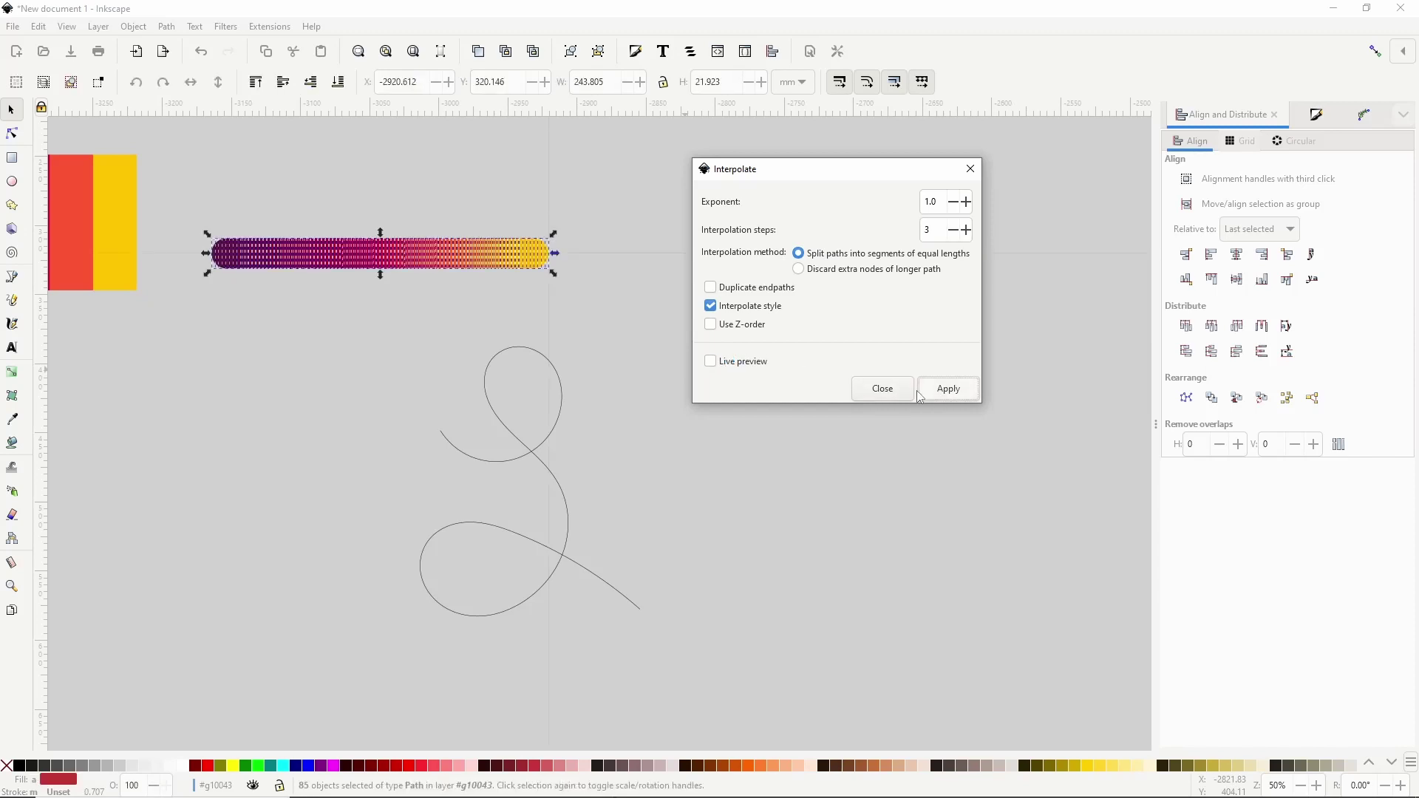
click(887, 389)
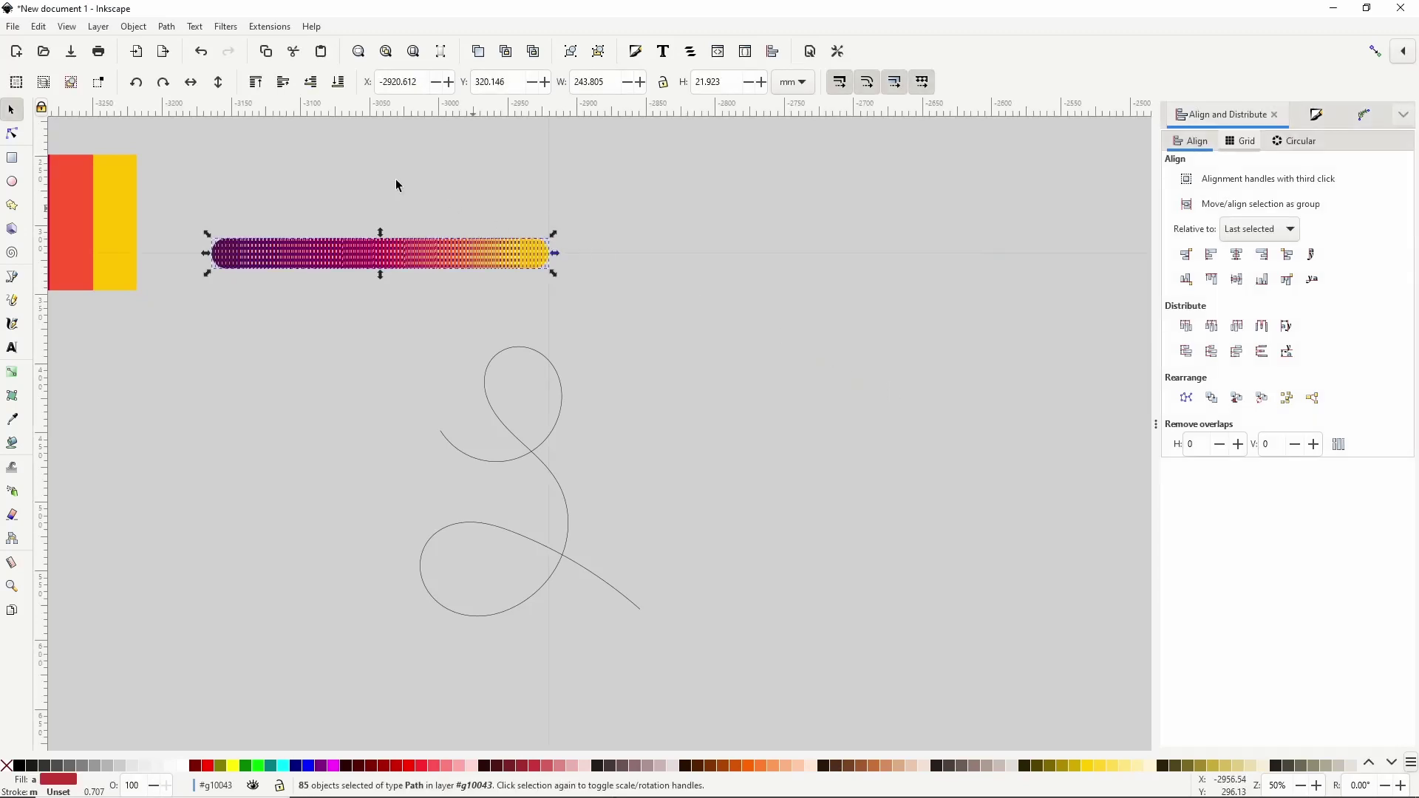
key(Escape)
scroll(333, 254, up, 2)
scroll(340, 237, down, 2)
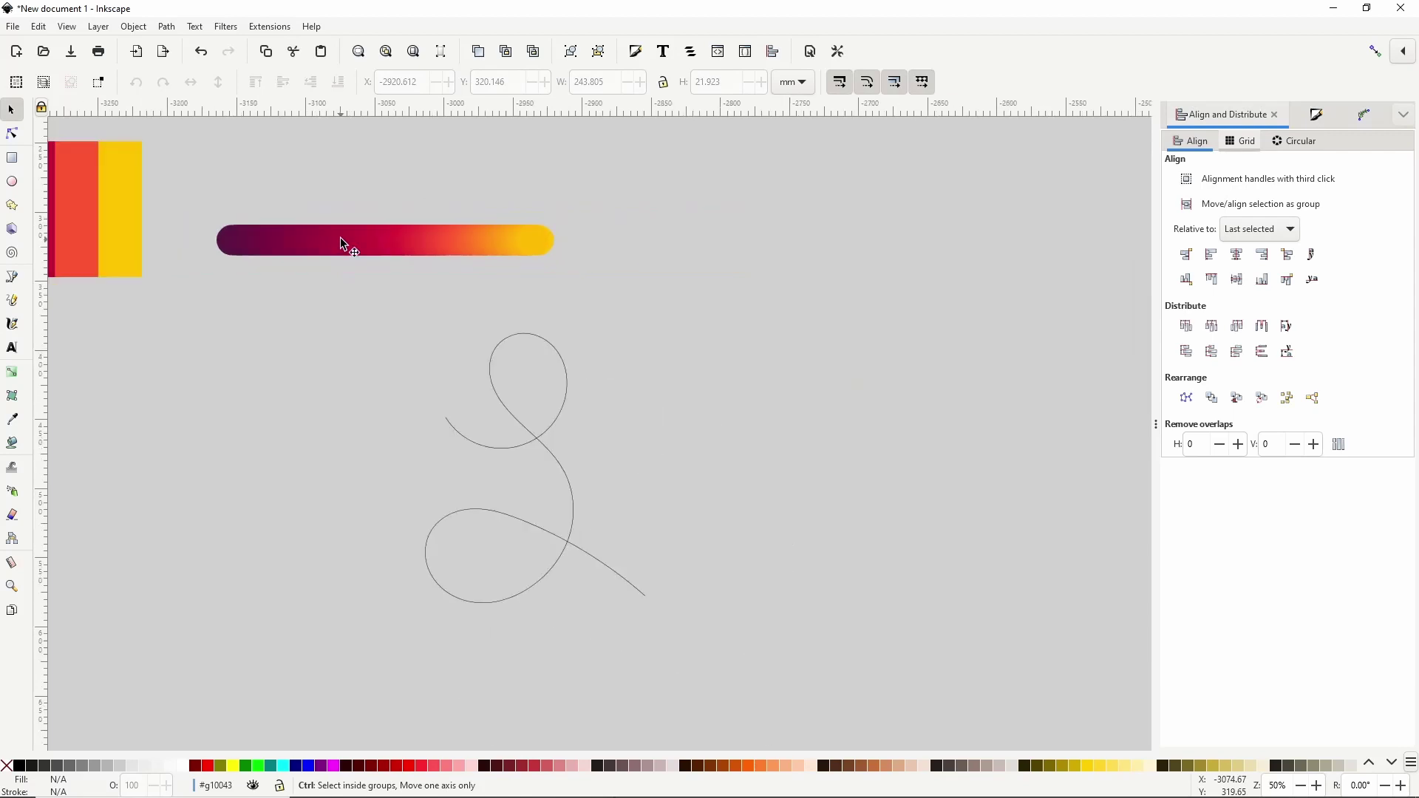
Add a Bend path effect to the gradient bar group and link its bend path to the looping Spiro curve
drag(192, 185, 623, 302)
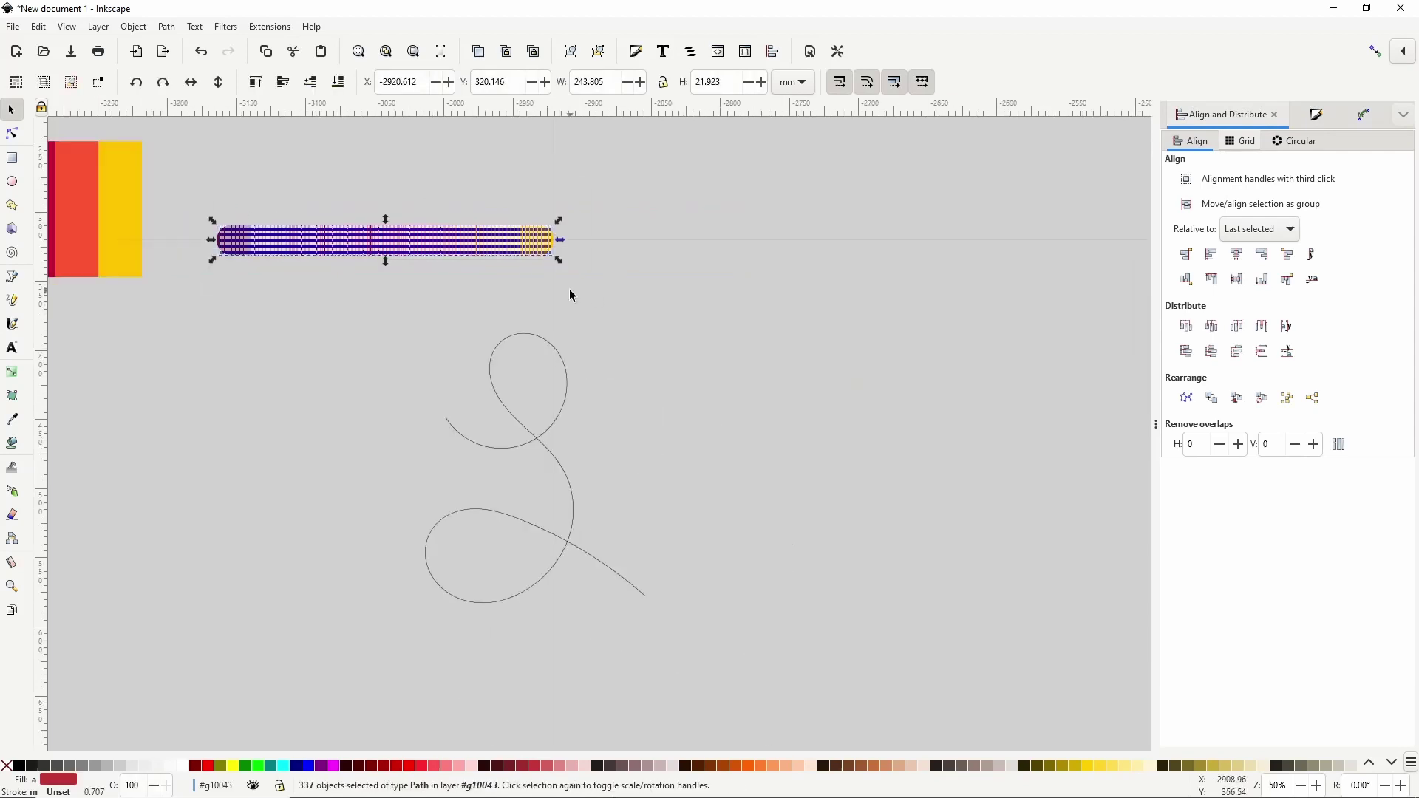
click(399, 181)
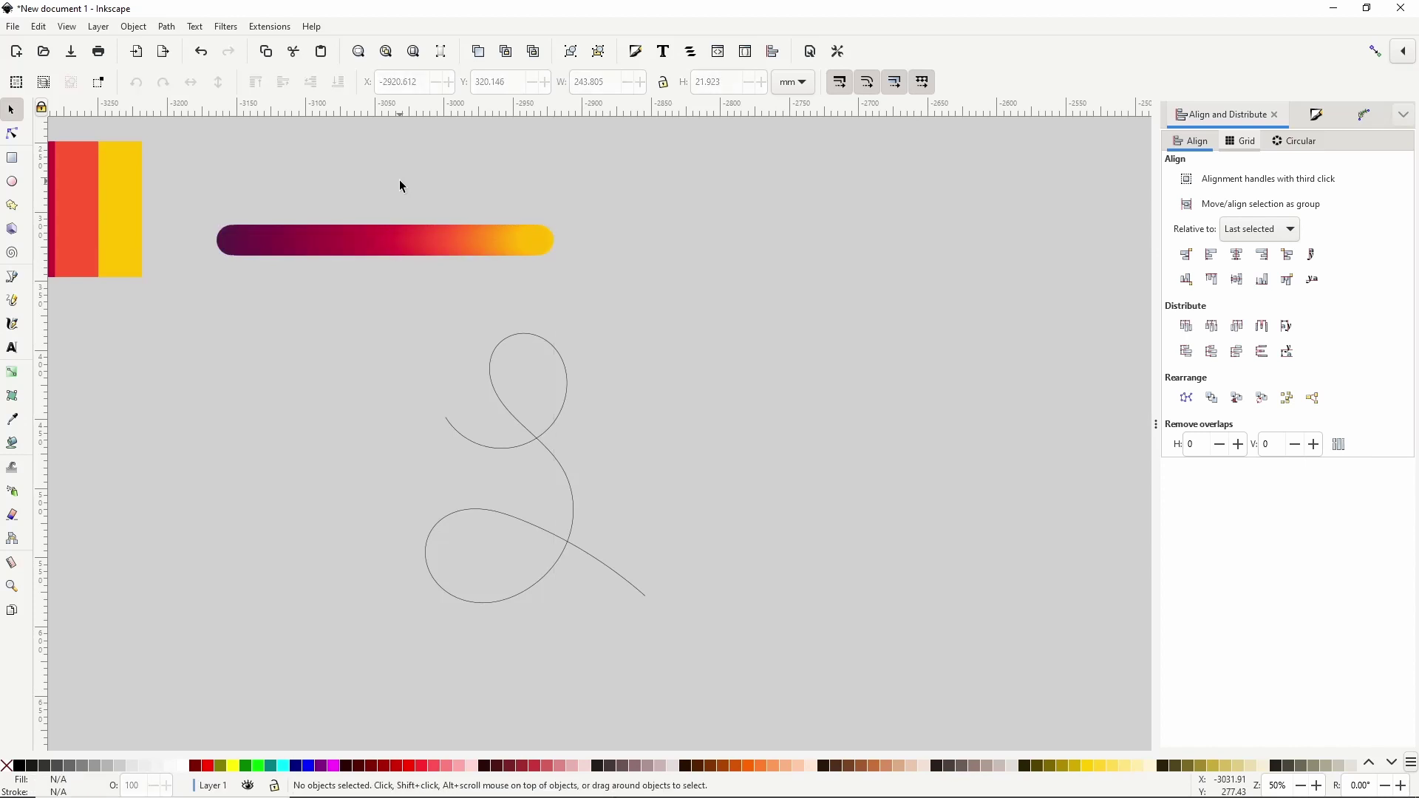
click(428, 247)
click(1365, 115)
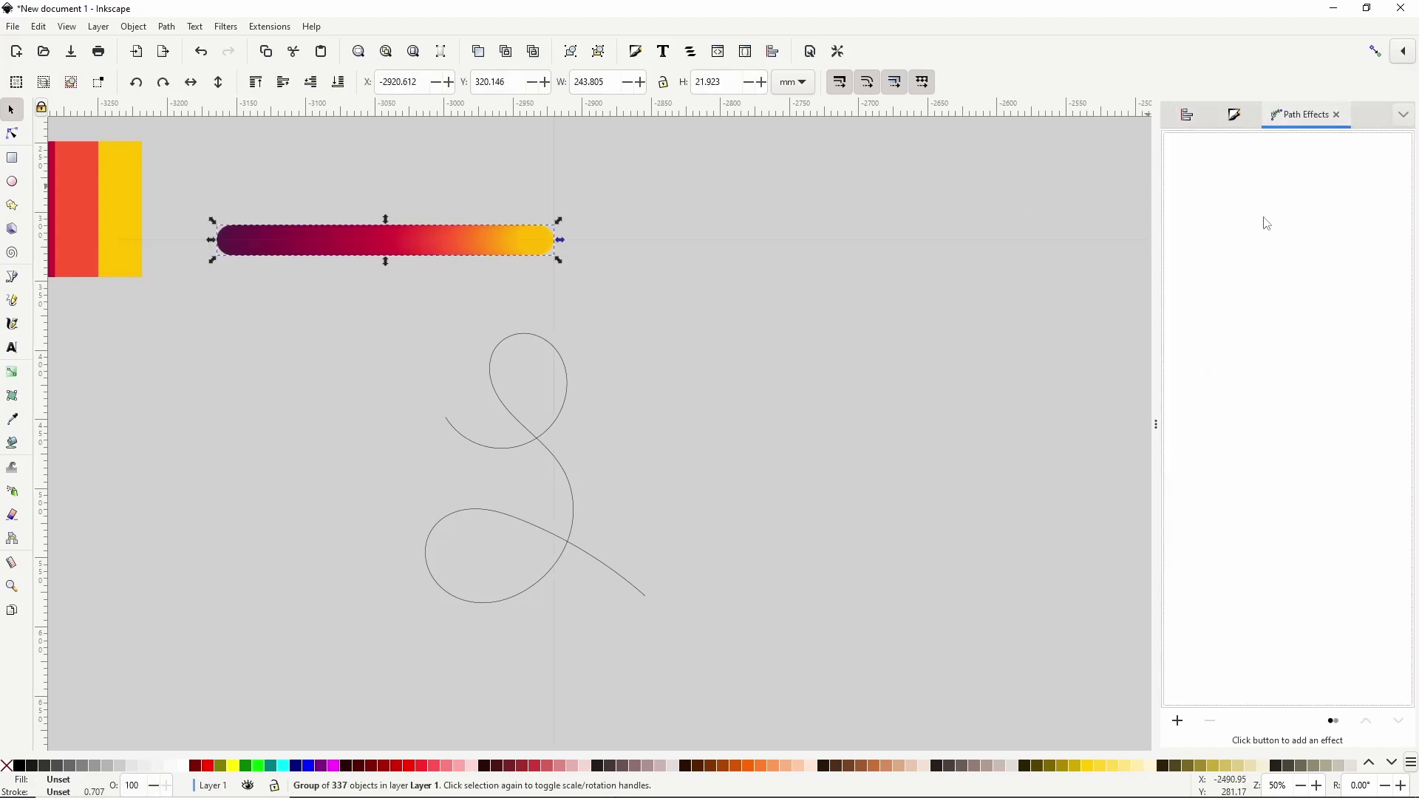
click(1178, 721)
click(423, 220)
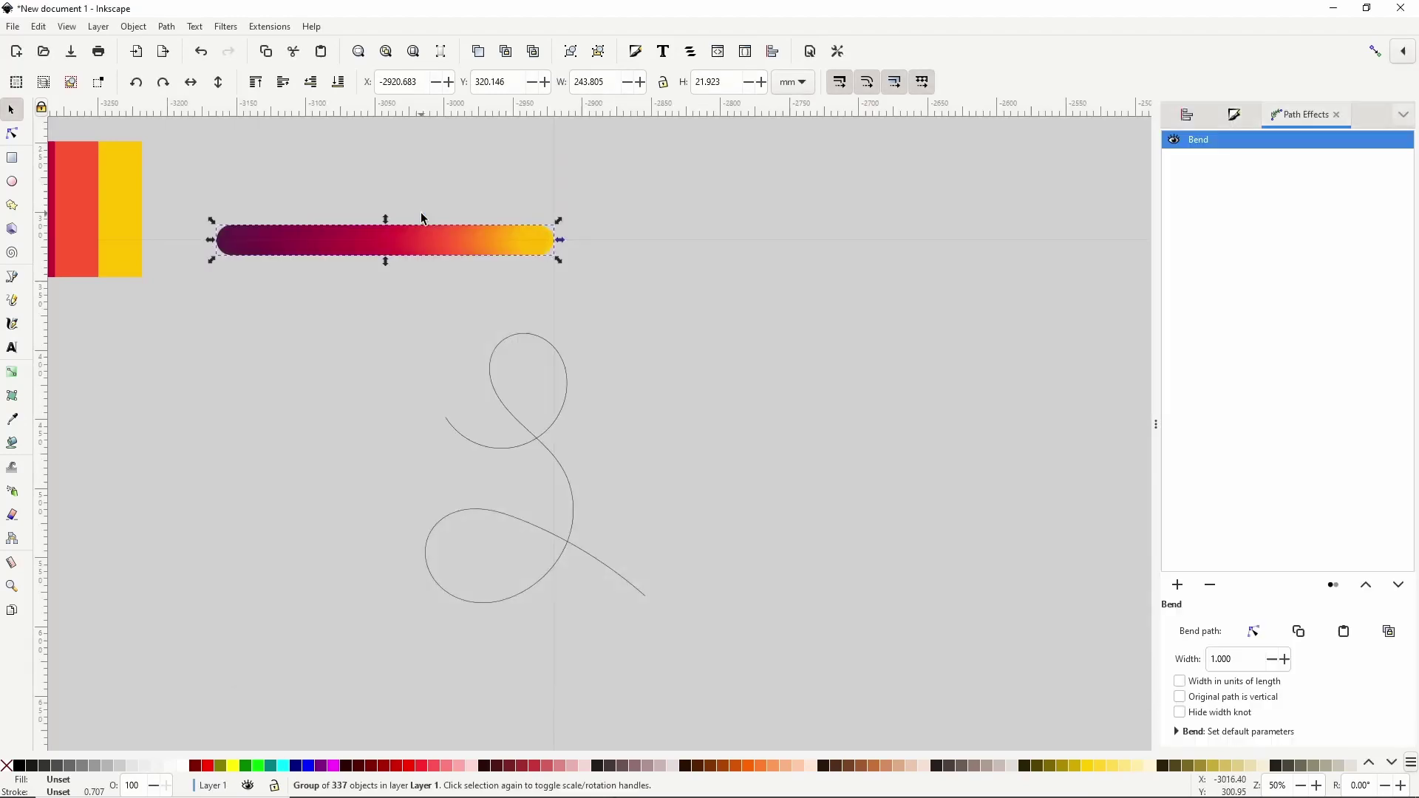
click(1390, 632)
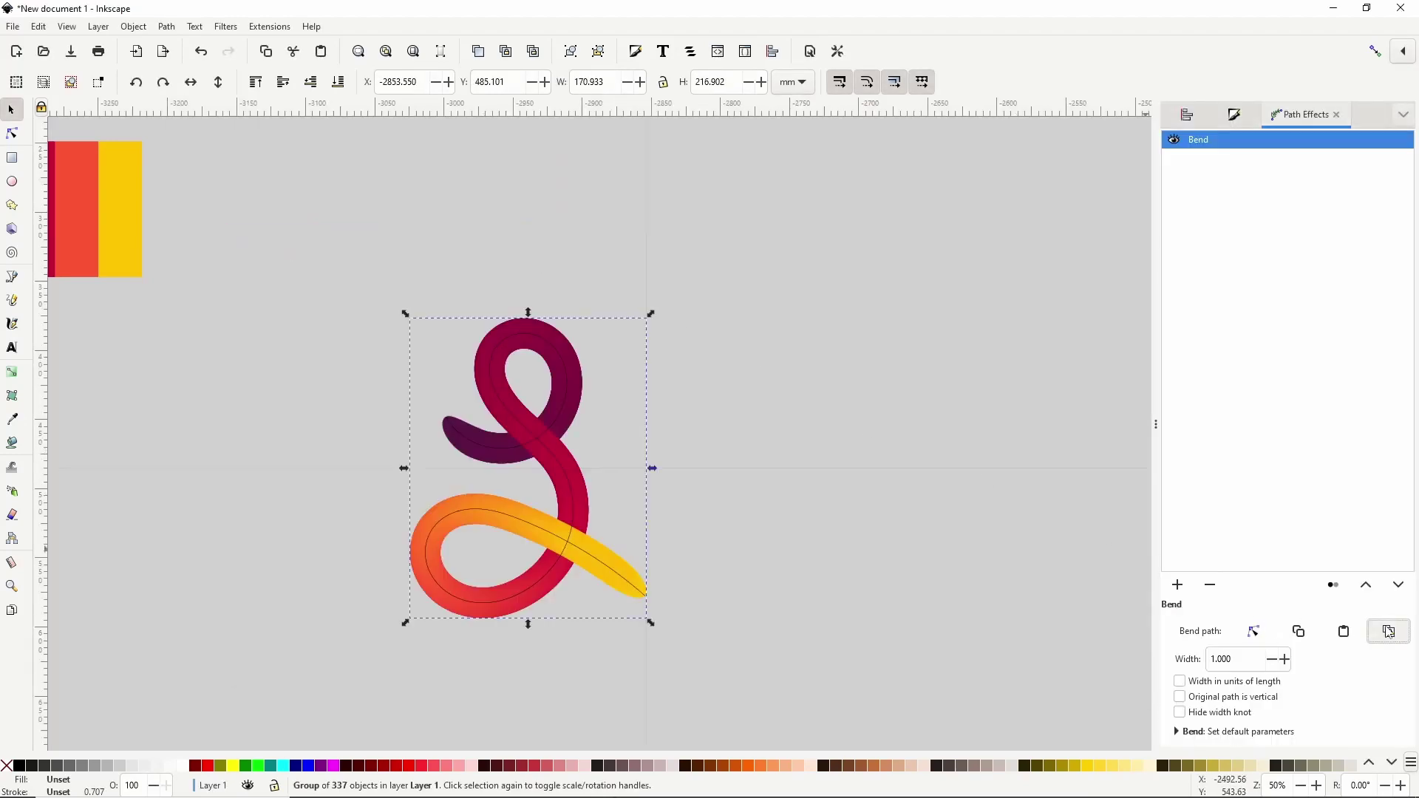
scroll(539, 497, up, 1)
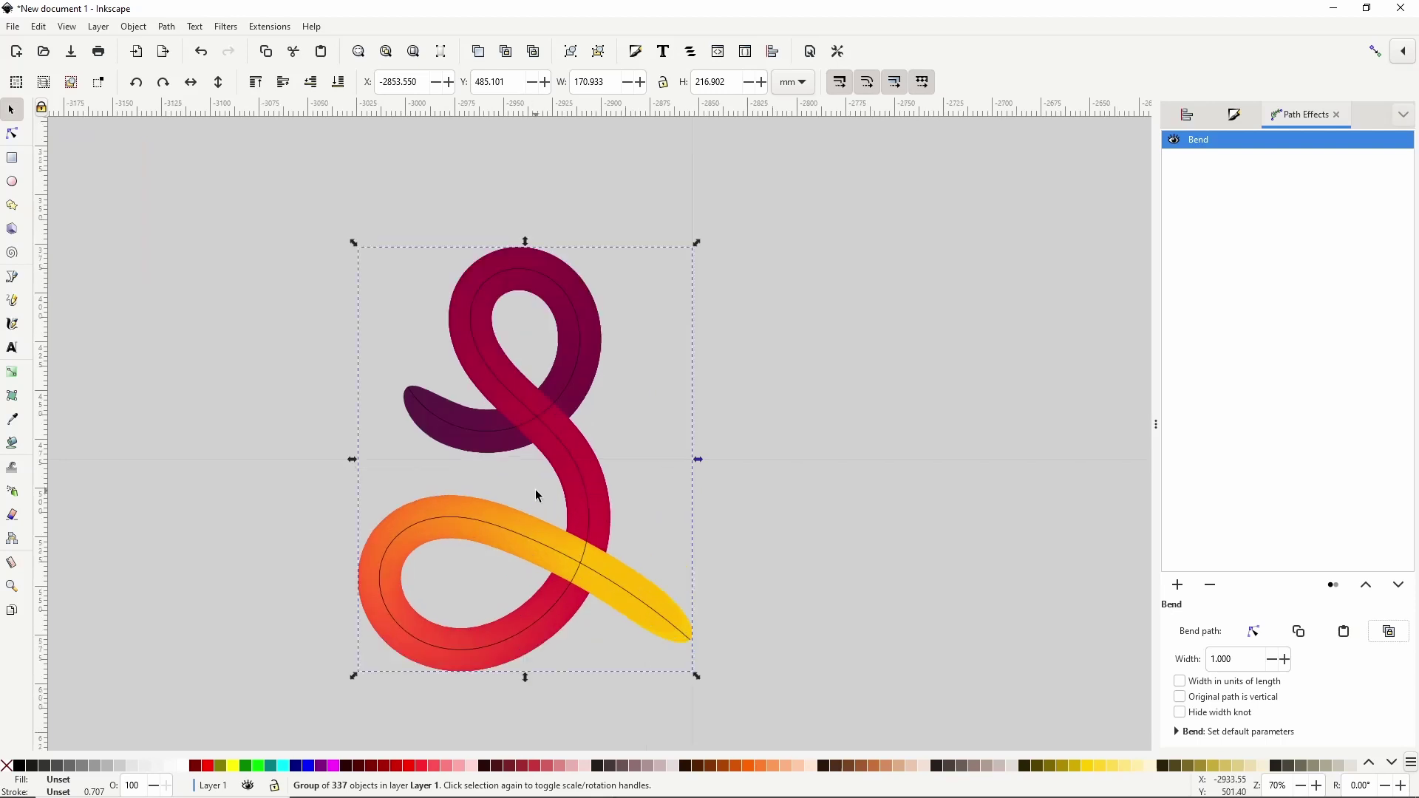
ctrl+scroll(554, 406, up, 1)
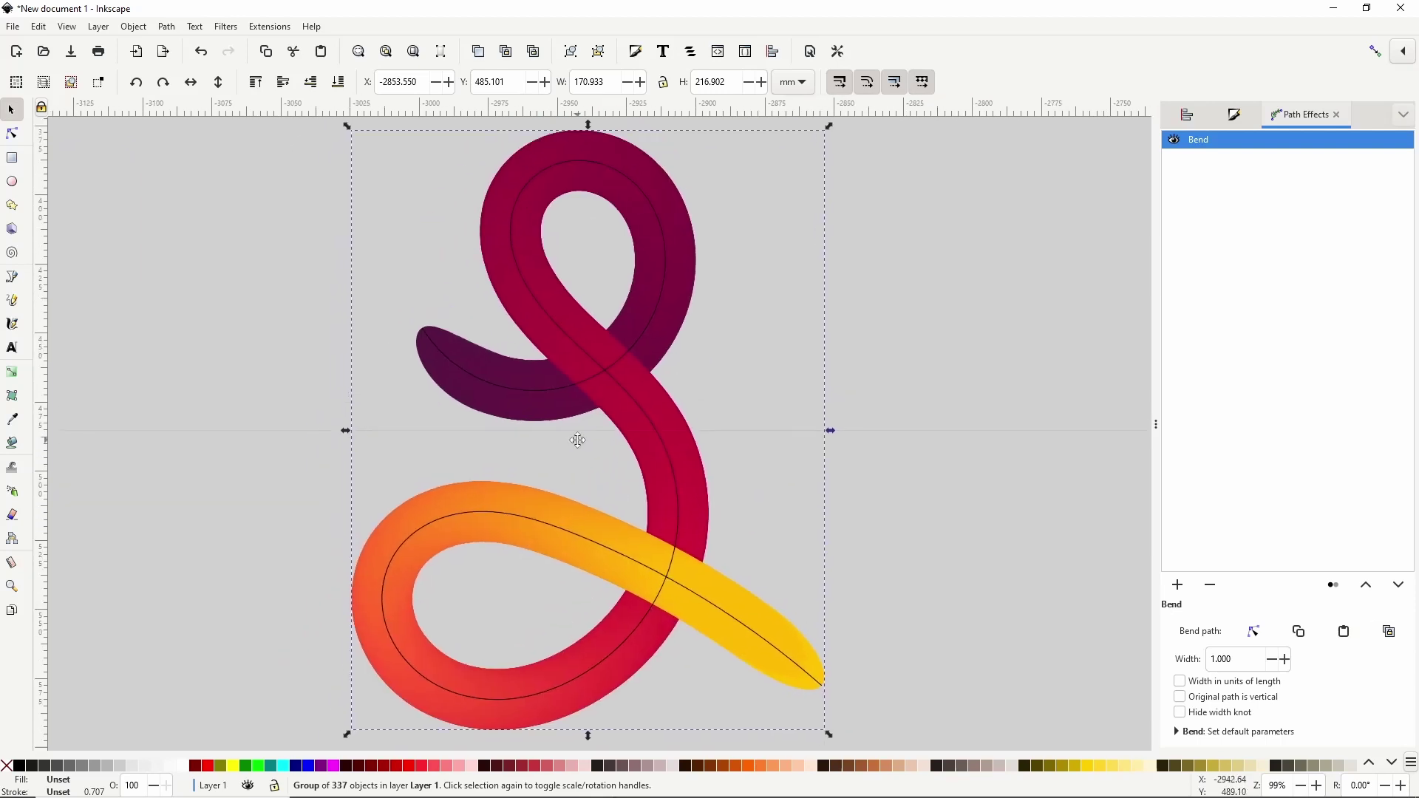
ctrl+scroll(579, 441, down, 1)
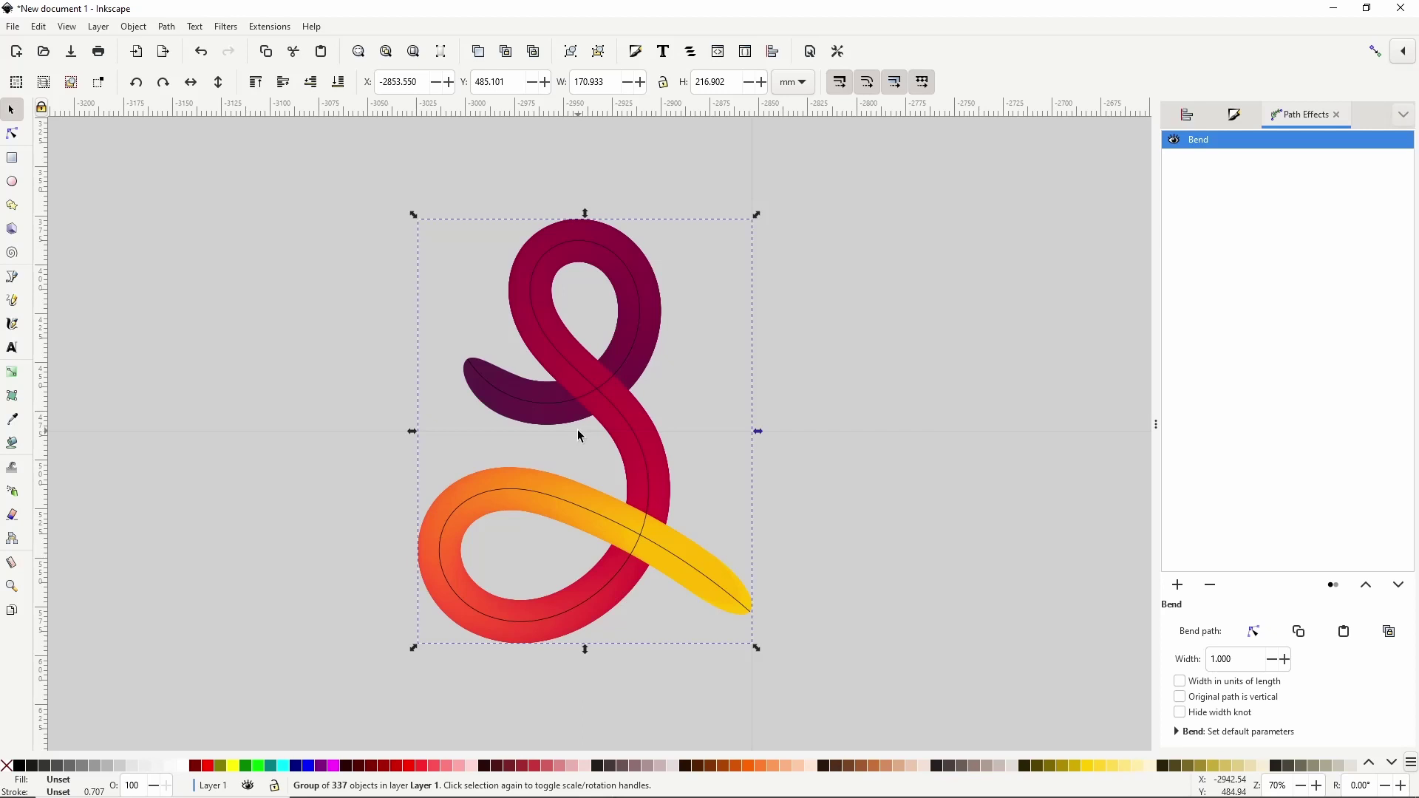
Convert the bent gradient group to paths and delete the Spiro guide curve running through it
click(167, 26)
click(179, 42)
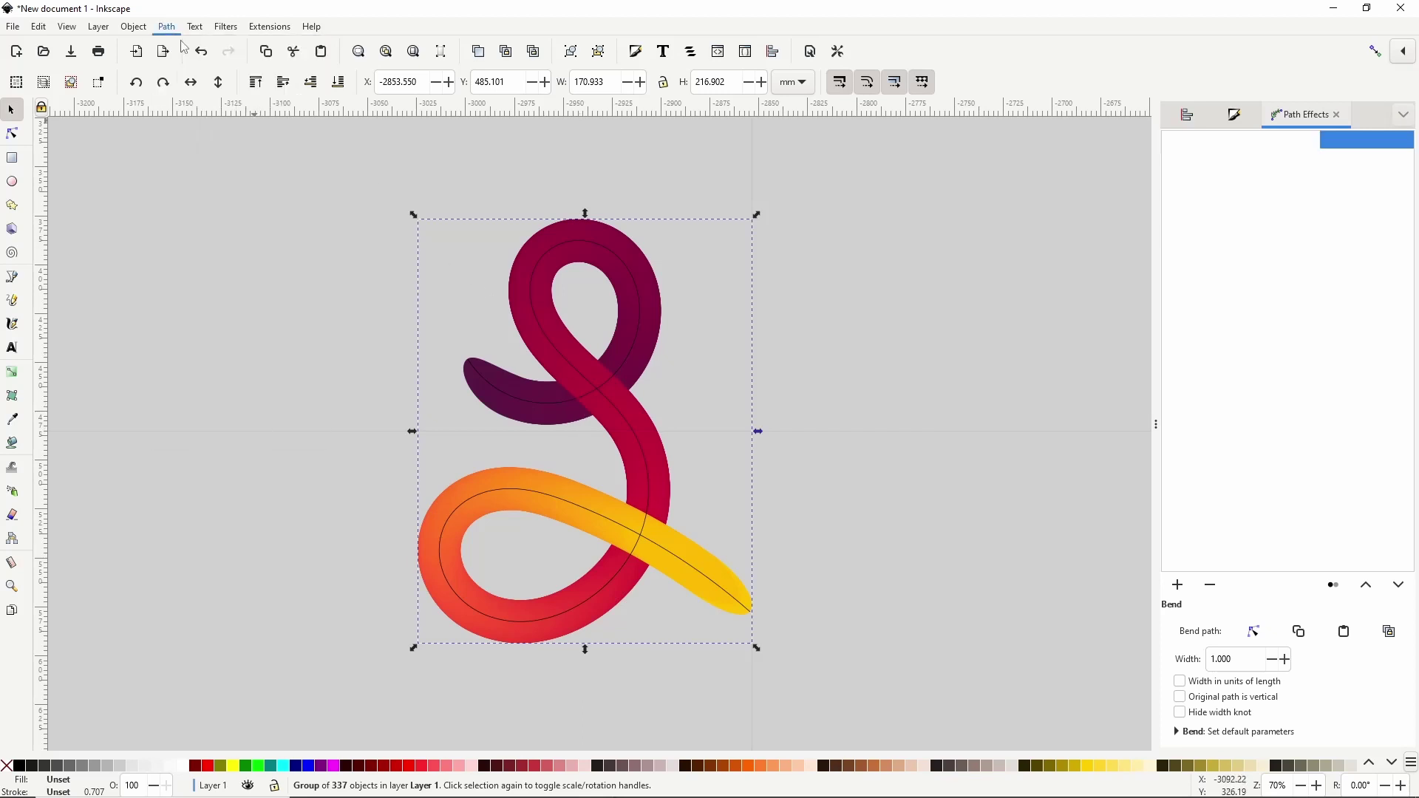
click(549, 336)
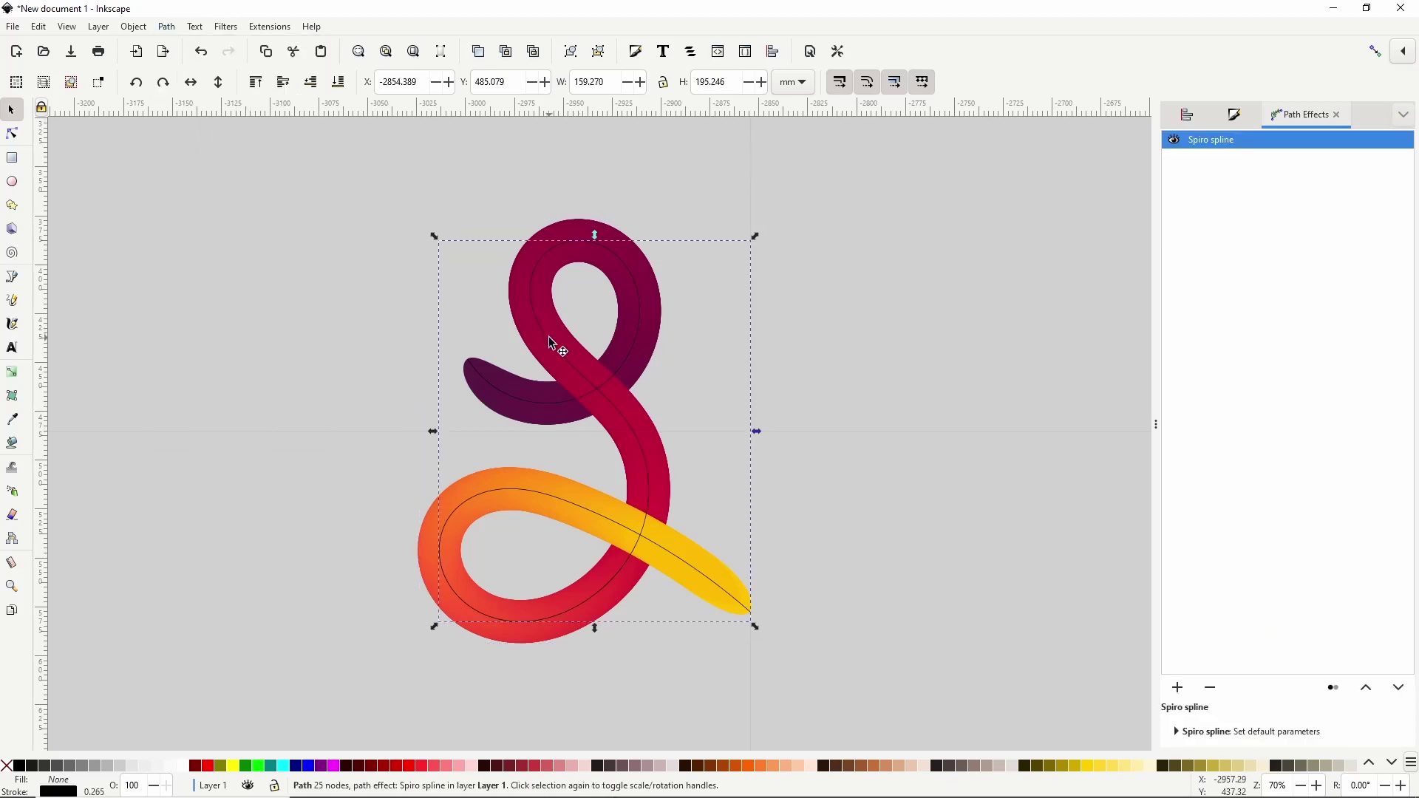
key(Escape)
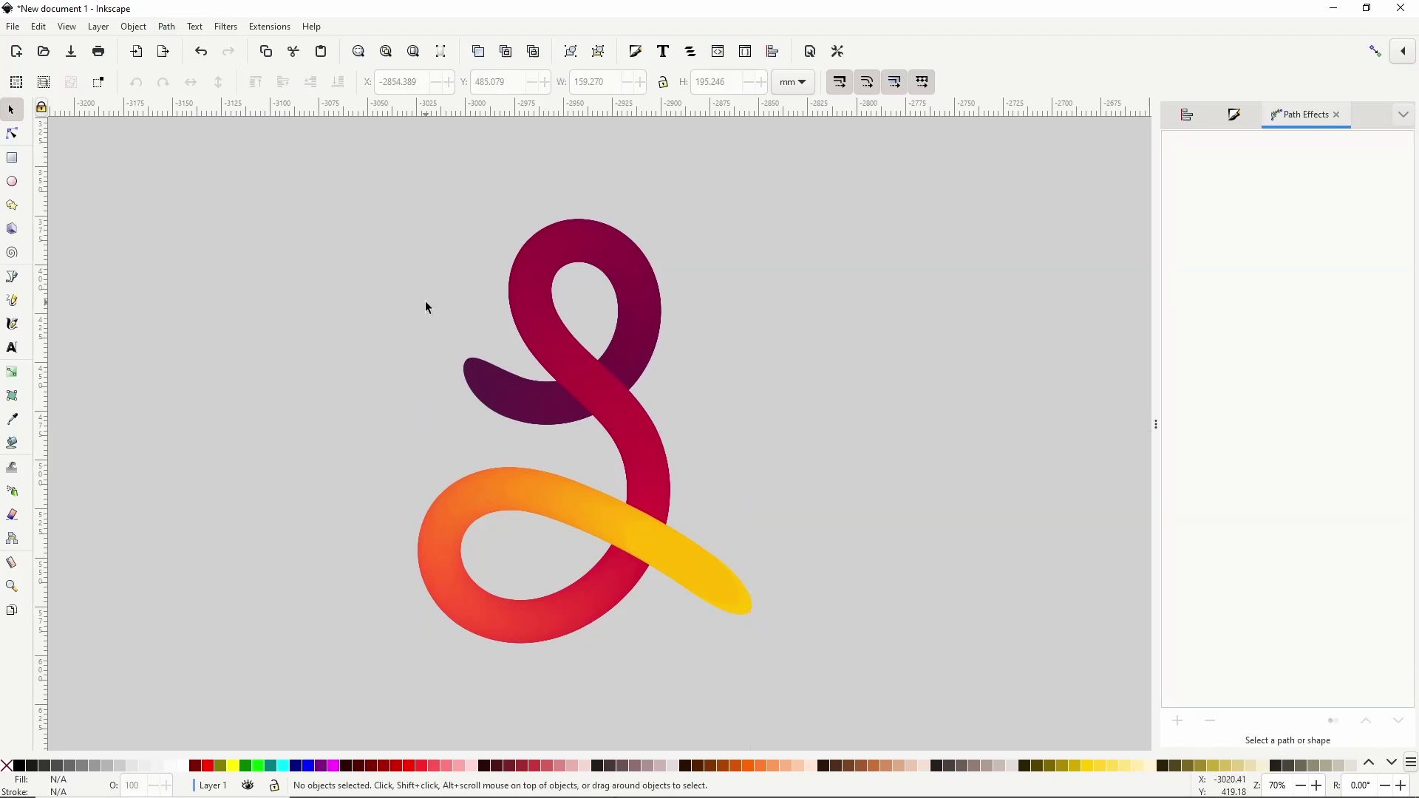